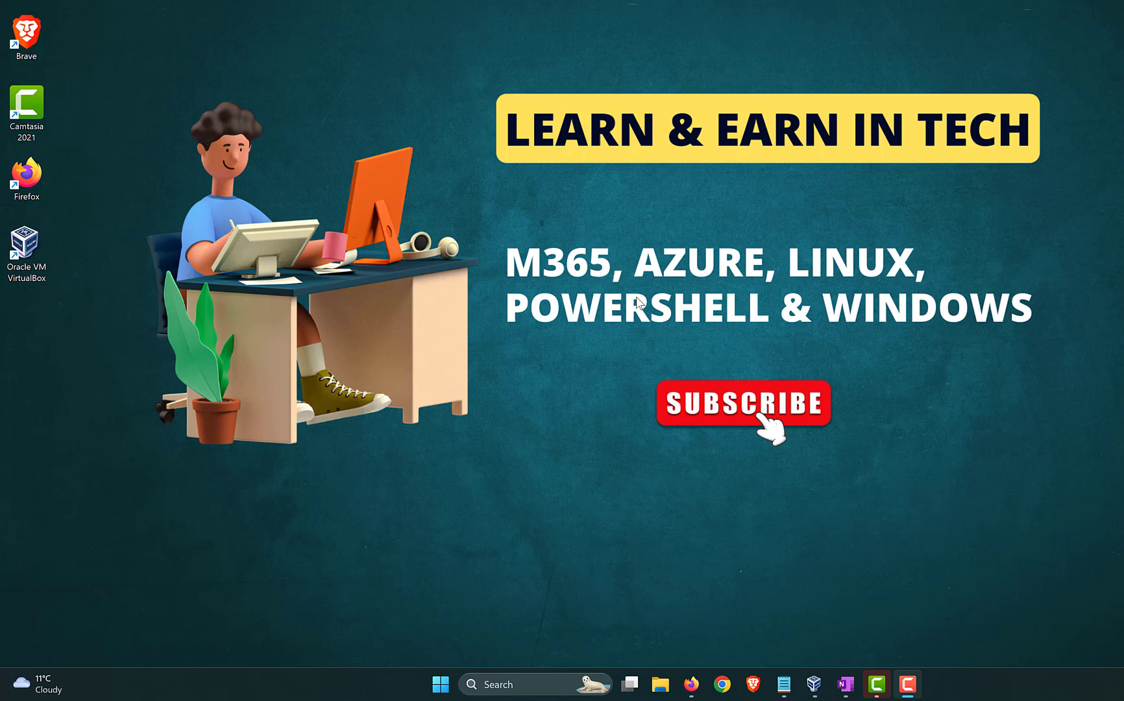
- Bring up the Developer Program page and highlight 'instant sandbox', the 90-day subscription and Microsoft 365 E5
left_click(690, 685)
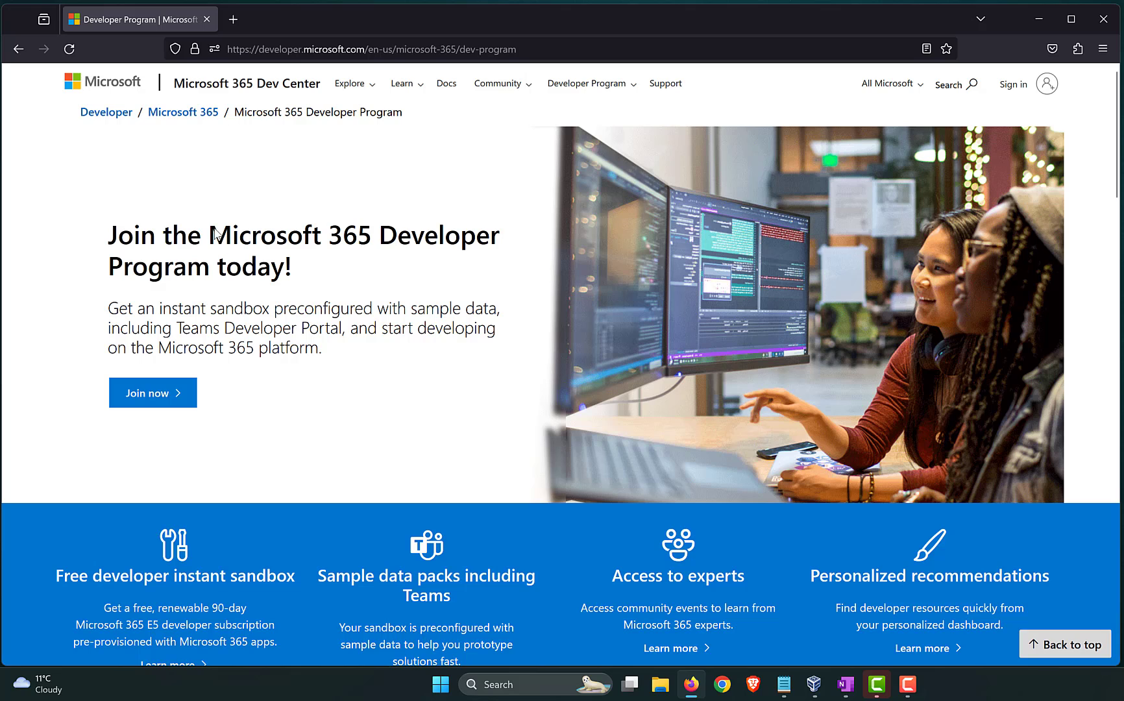
left_click_drag(209, 236, 416, 269)
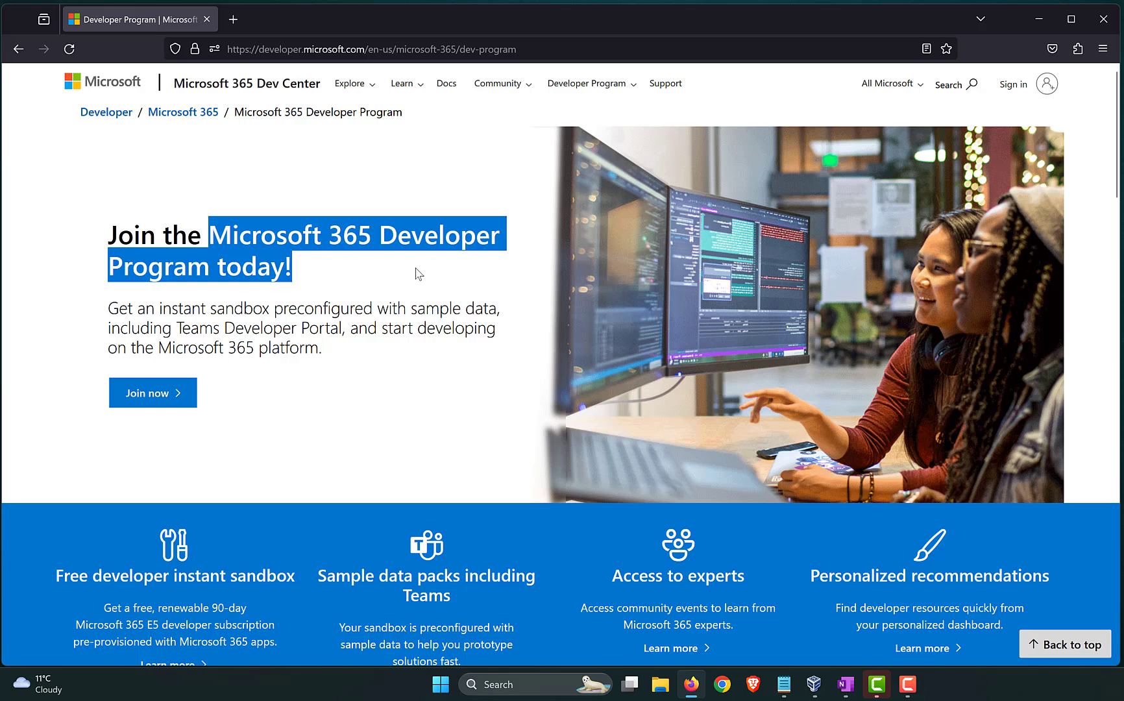
left_click(416, 273)
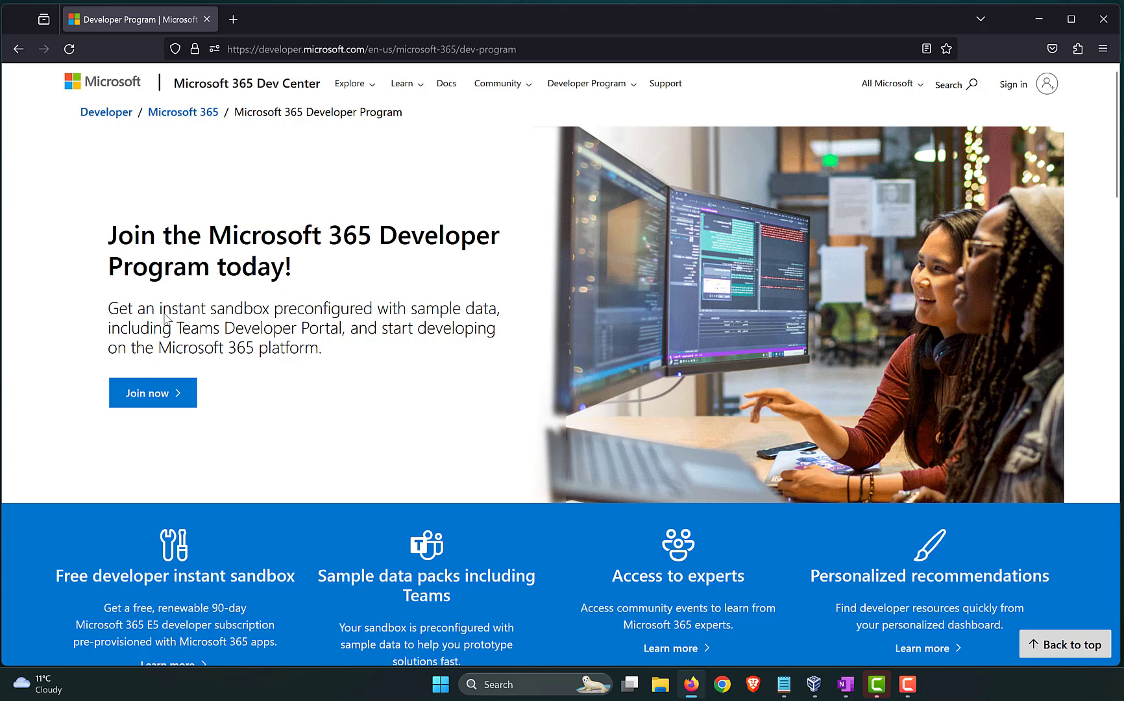
left_click_drag(166, 318, 273, 318)
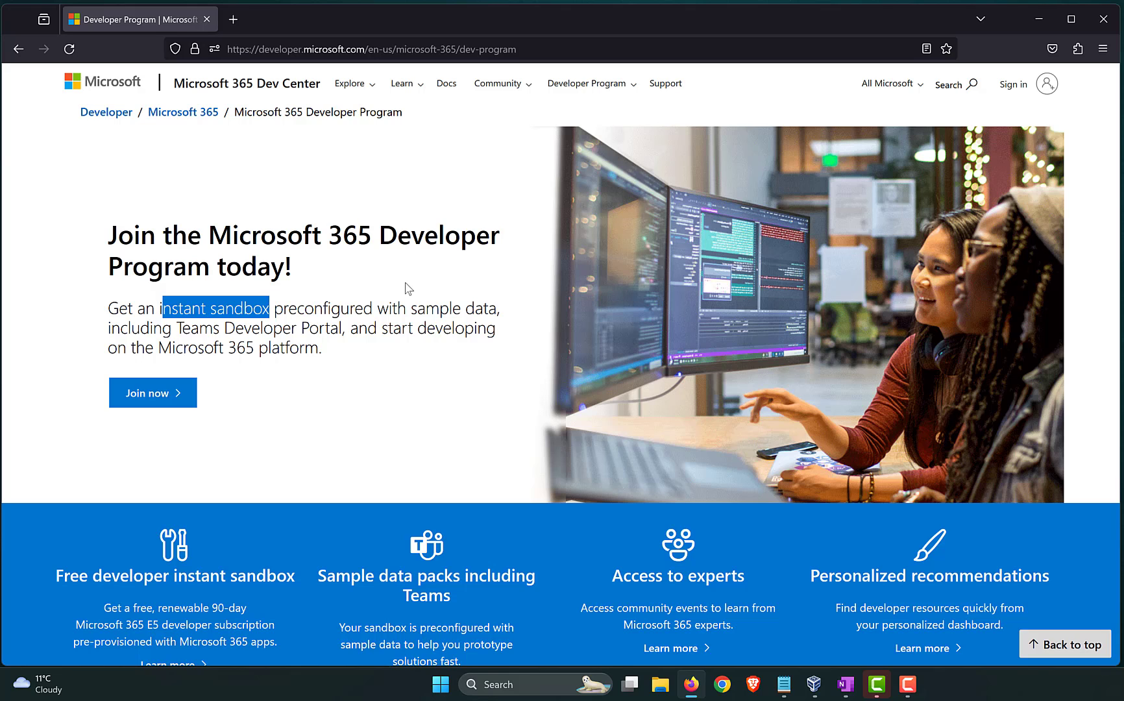
scroll(393, 417, "down", 2)
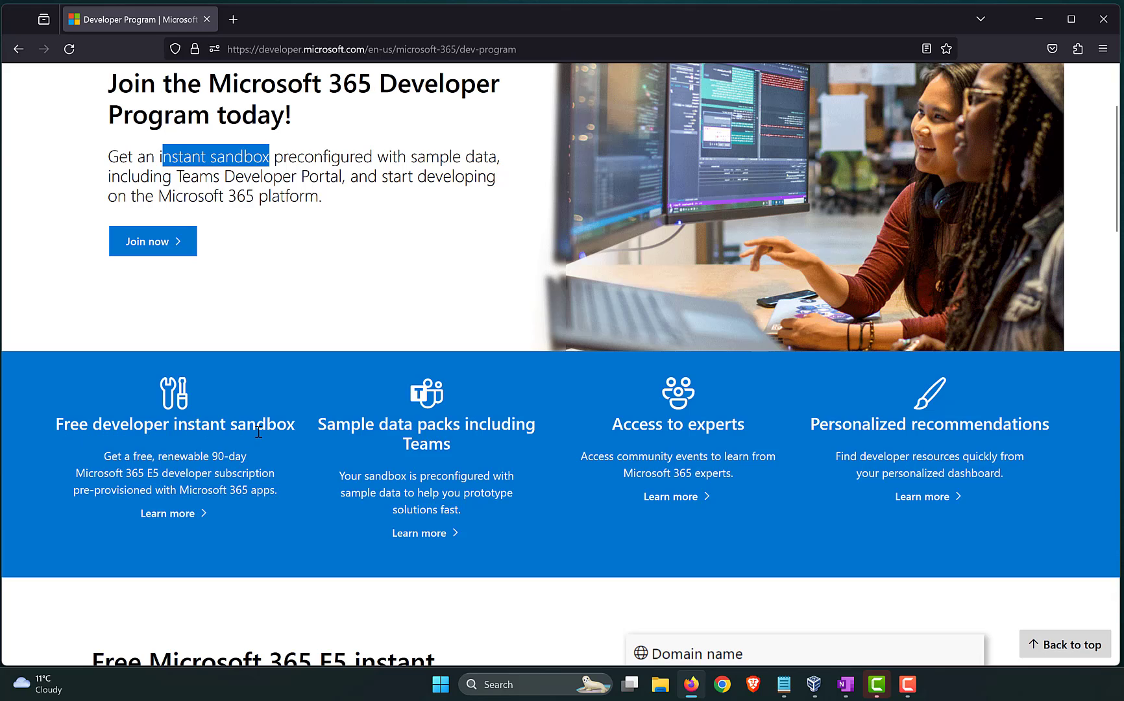
left_click_drag(211, 456, 242, 456)
left_click_drag(75, 473, 162, 475)
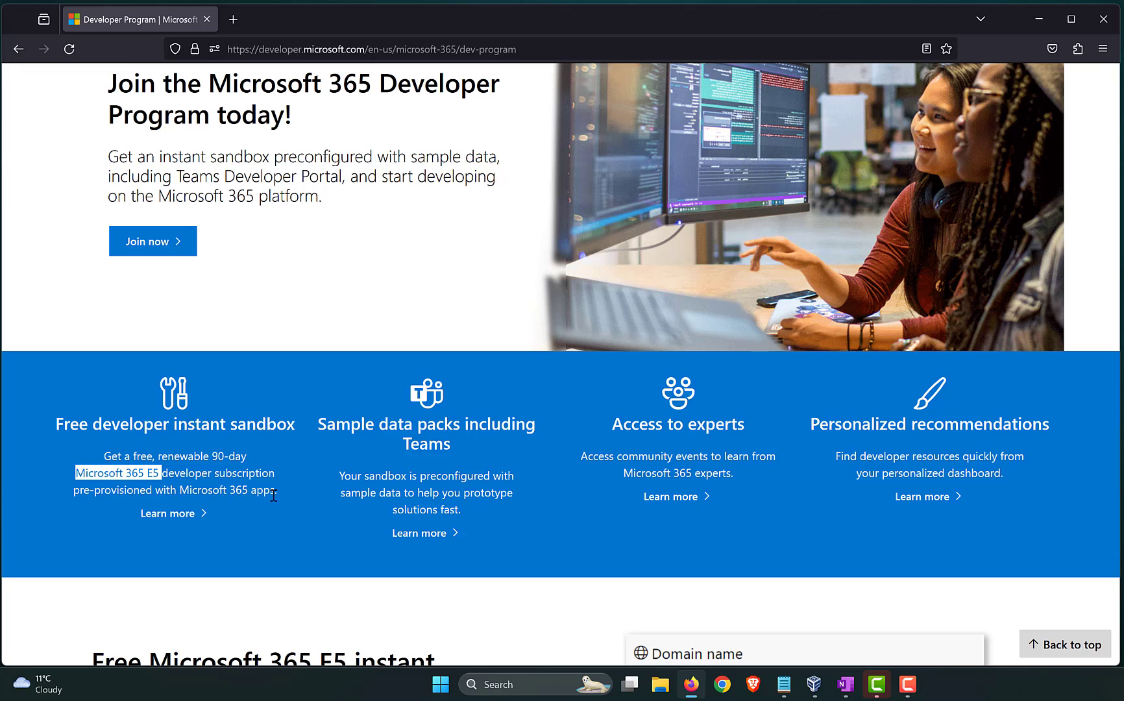
- Highlight the 25 user licenses bullet, scroll through the sample data and community sections, then return to top
scroll(273, 495, "down", 7)
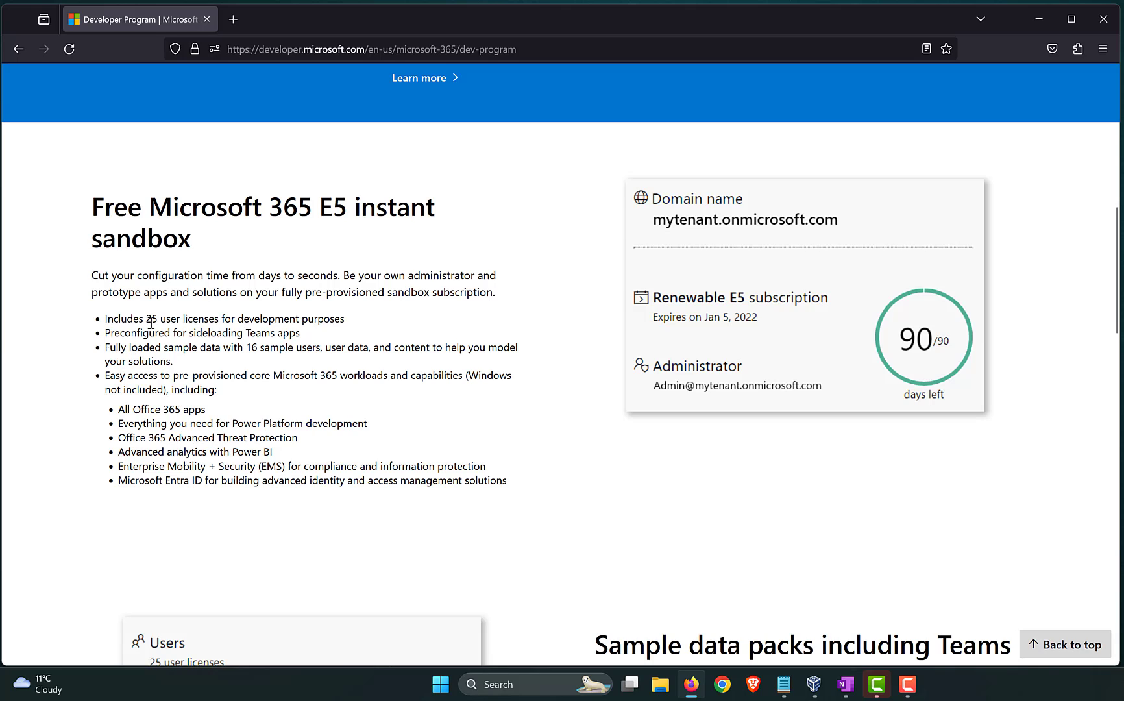
left_click_drag(152, 320, 330, 320)
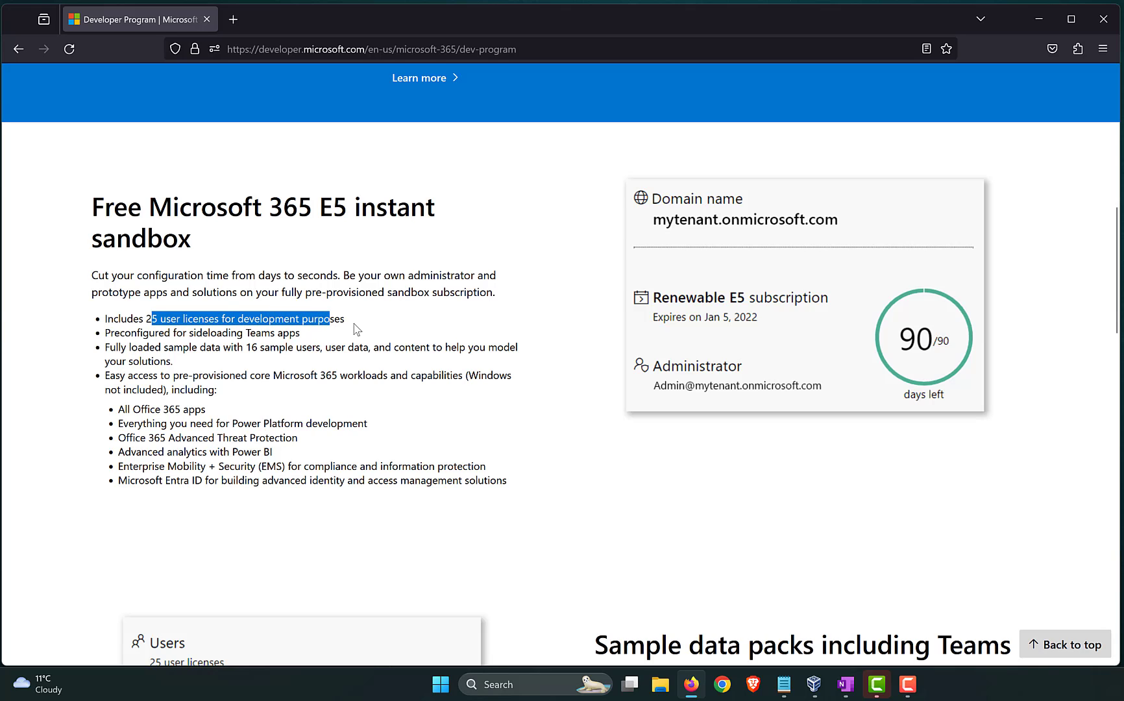
left_click(355, 329)
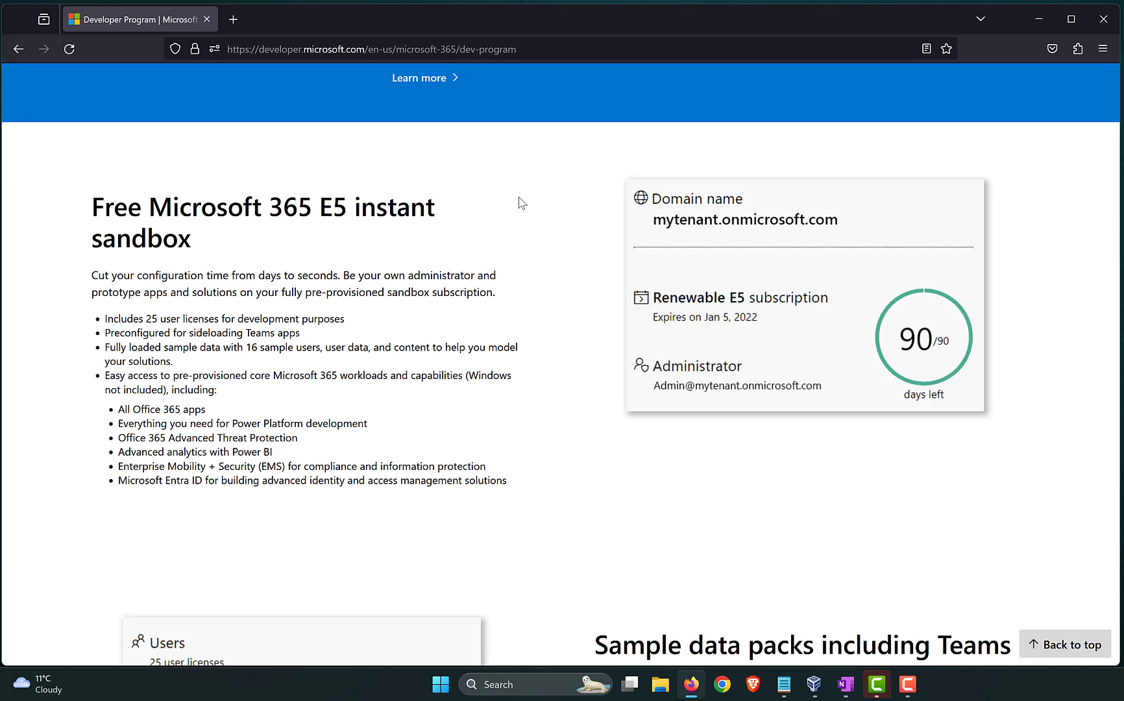
scroll(539, 214, "down", 3)
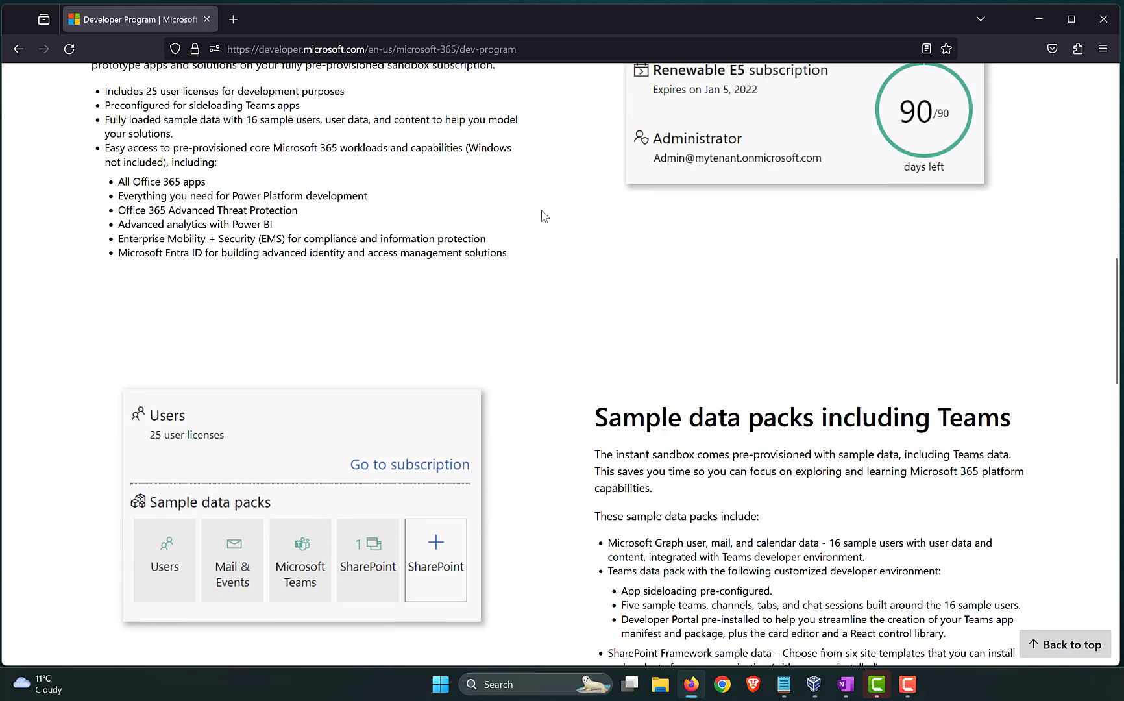
scroll(543, 216, "down", 3)
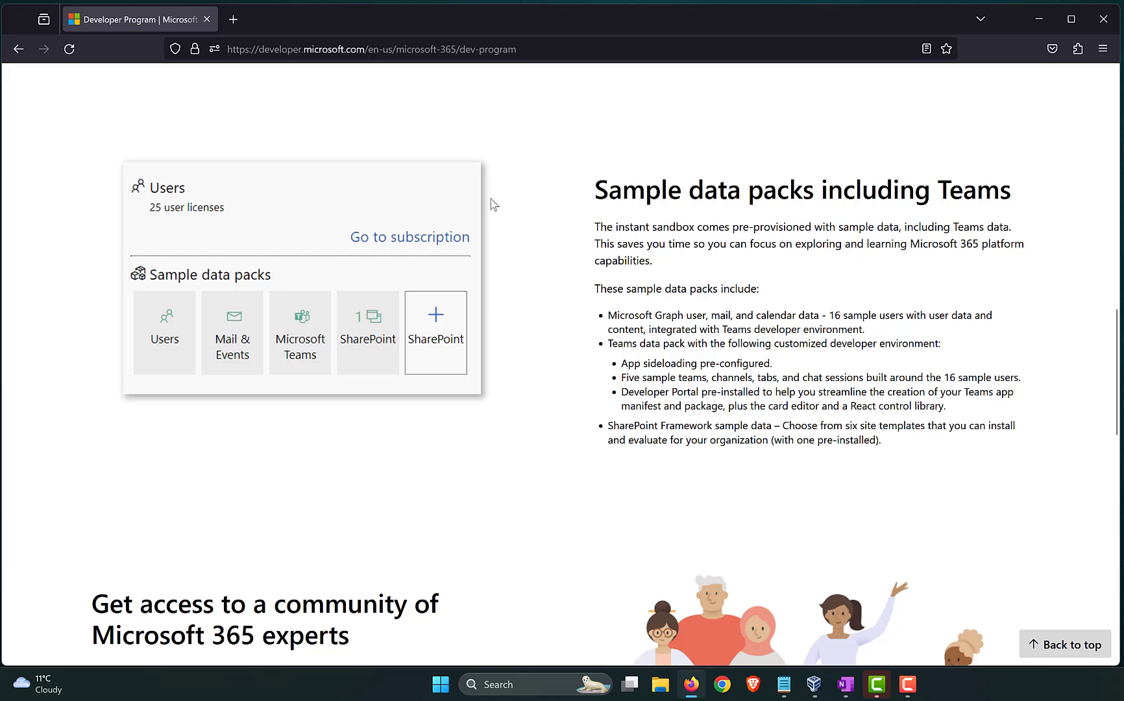
scroll(573, 192, "down", 3)
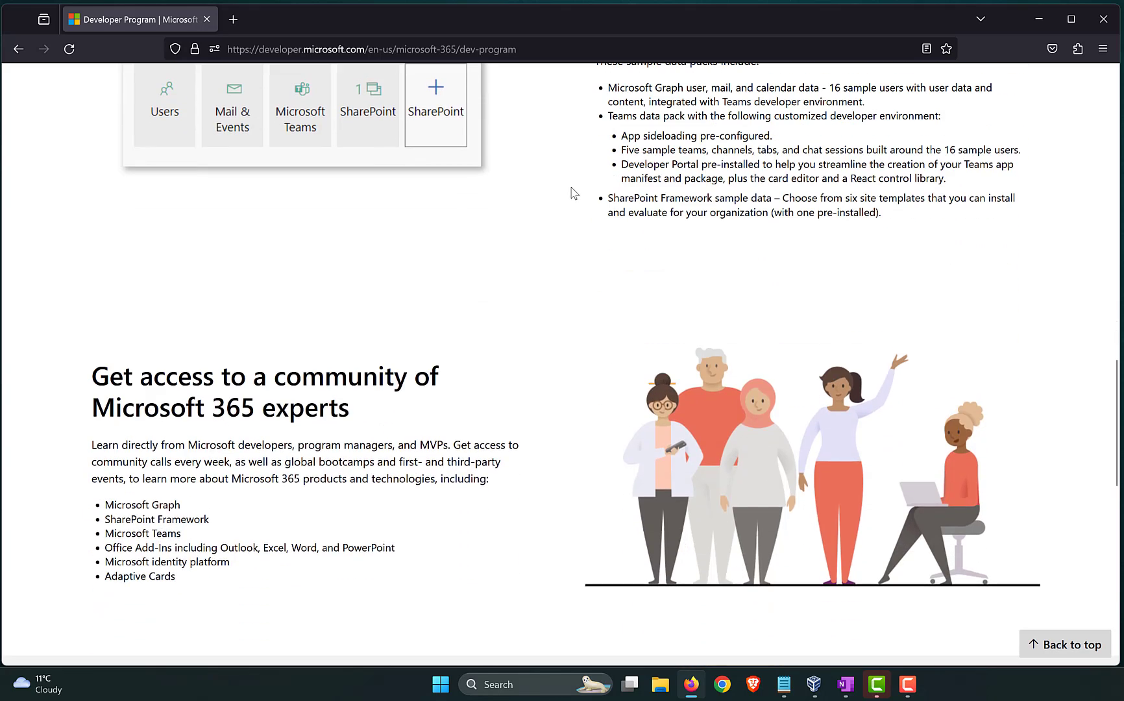
scroll(573, 192, "up", 10)
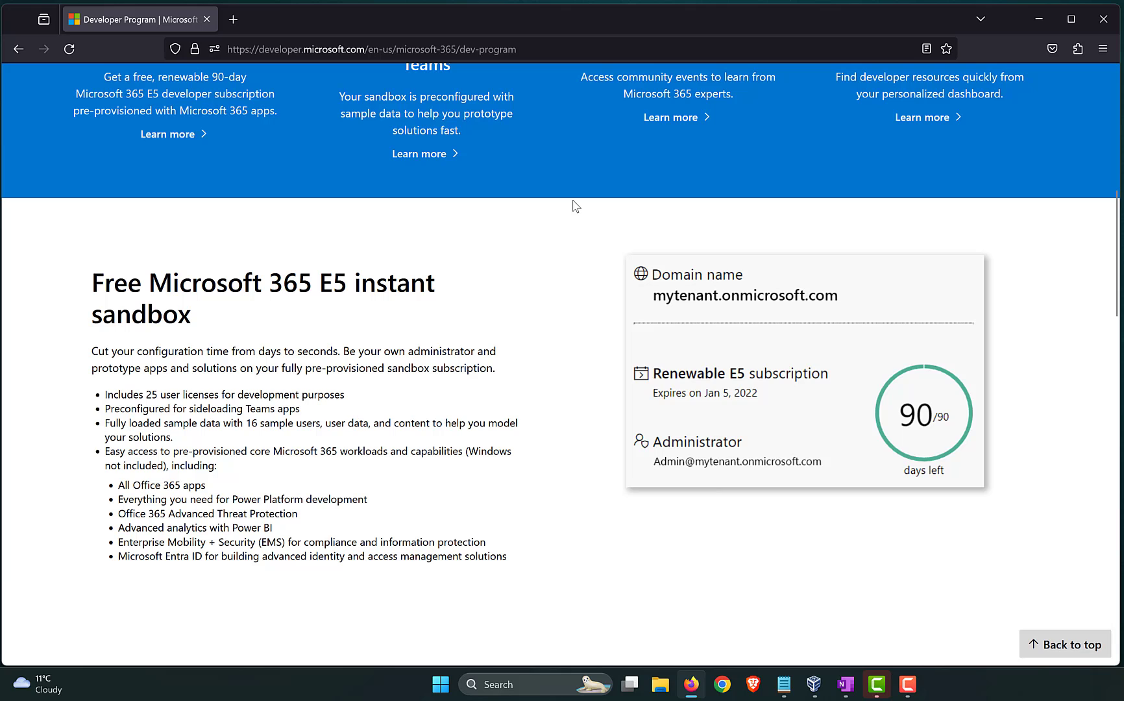
scroll(580, 259, "up", 7)
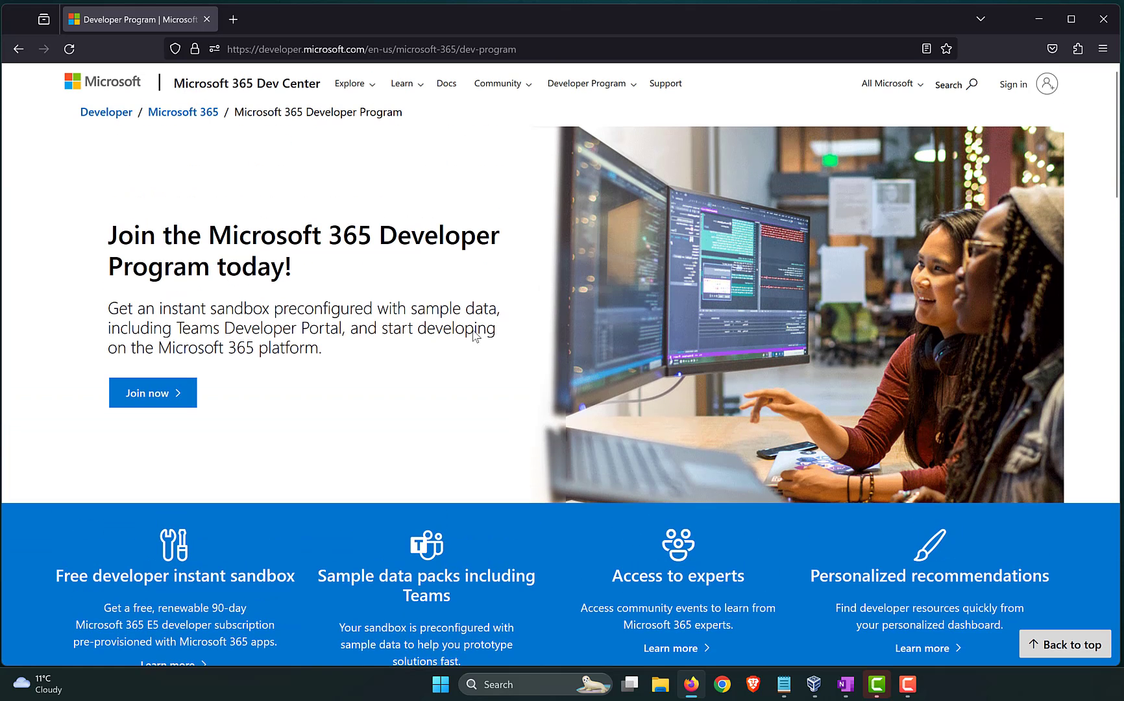
- Join now, sign in with another Microsoft account's e-mail, approve on the phone, and decline staying signed in
left_click(147, 400)
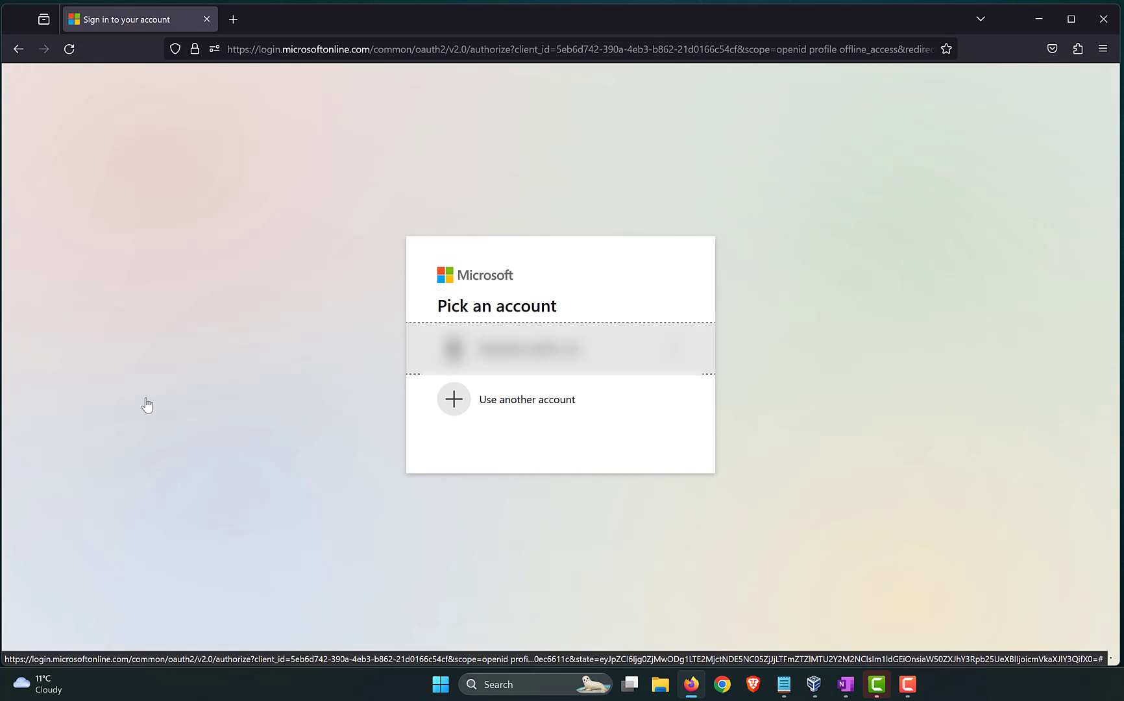
left_click(455, 351)
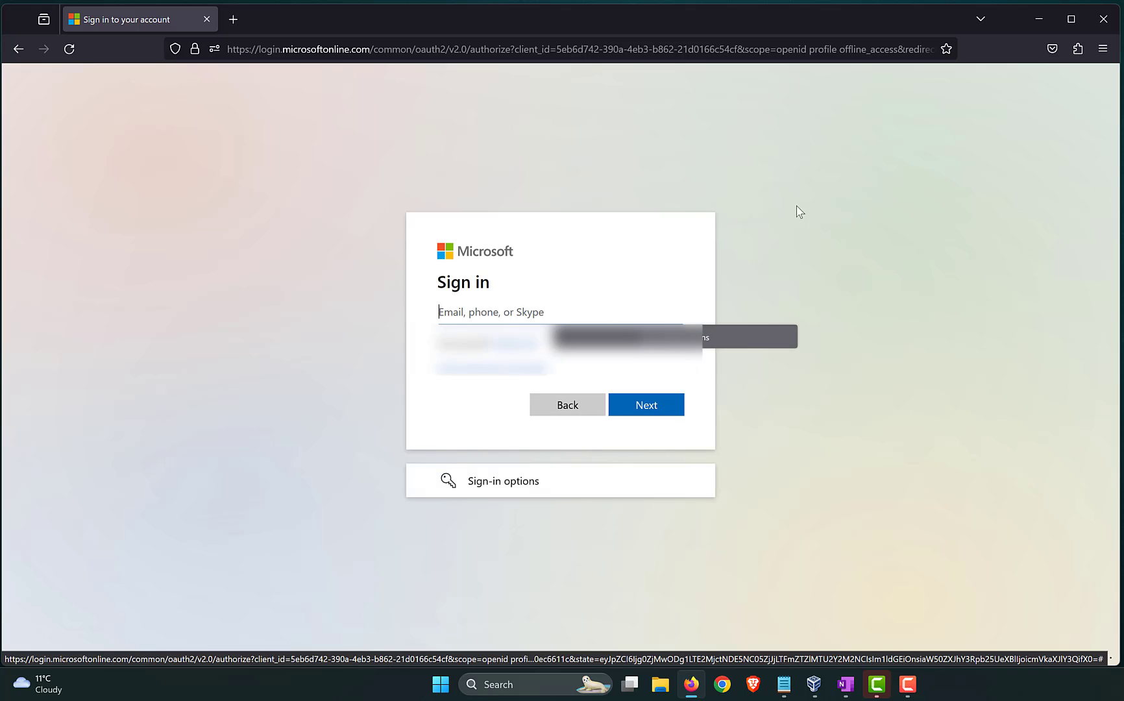
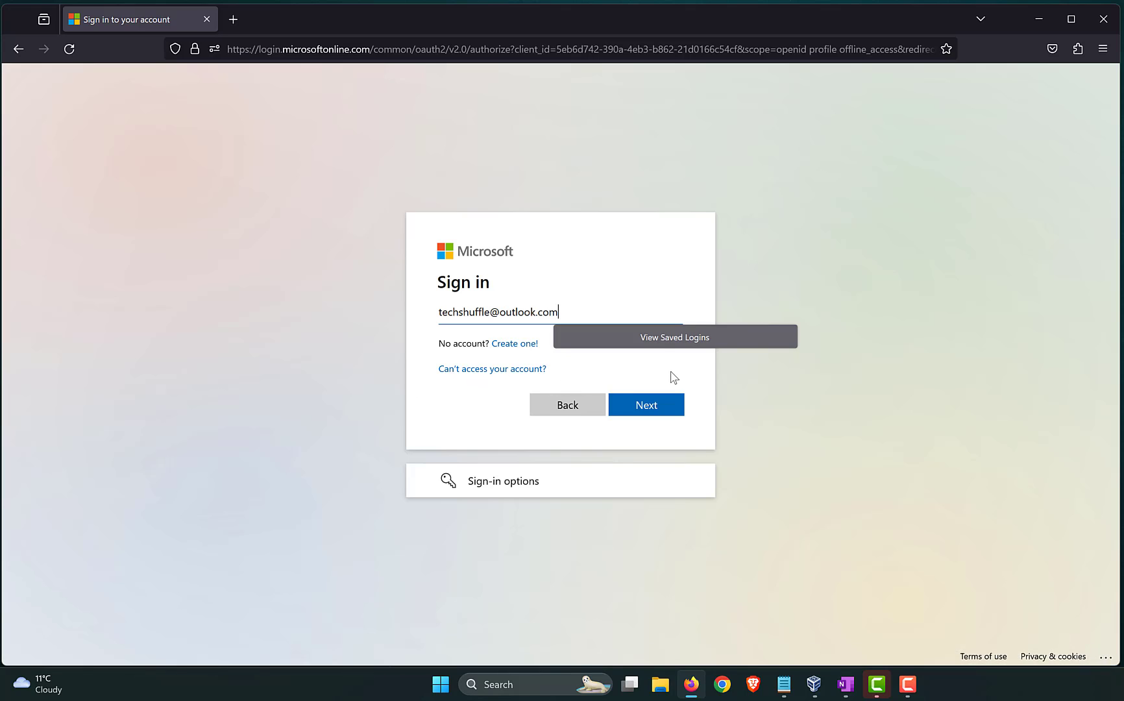
left_click(662, 412)
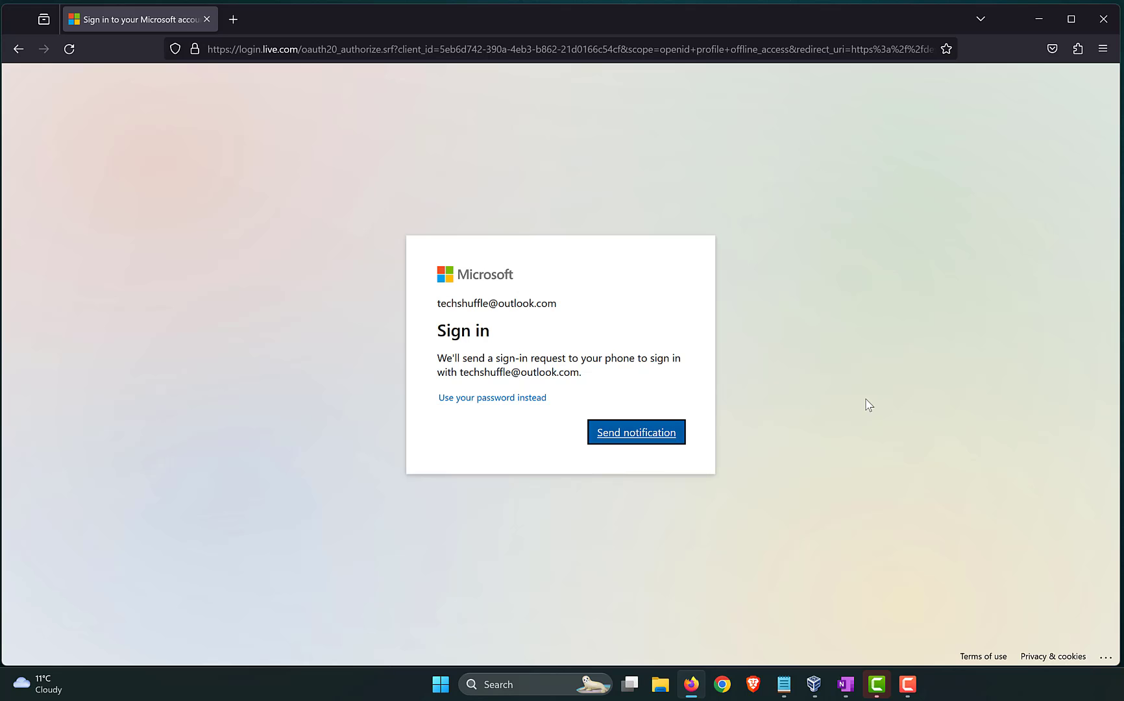
left_click(633, 434)
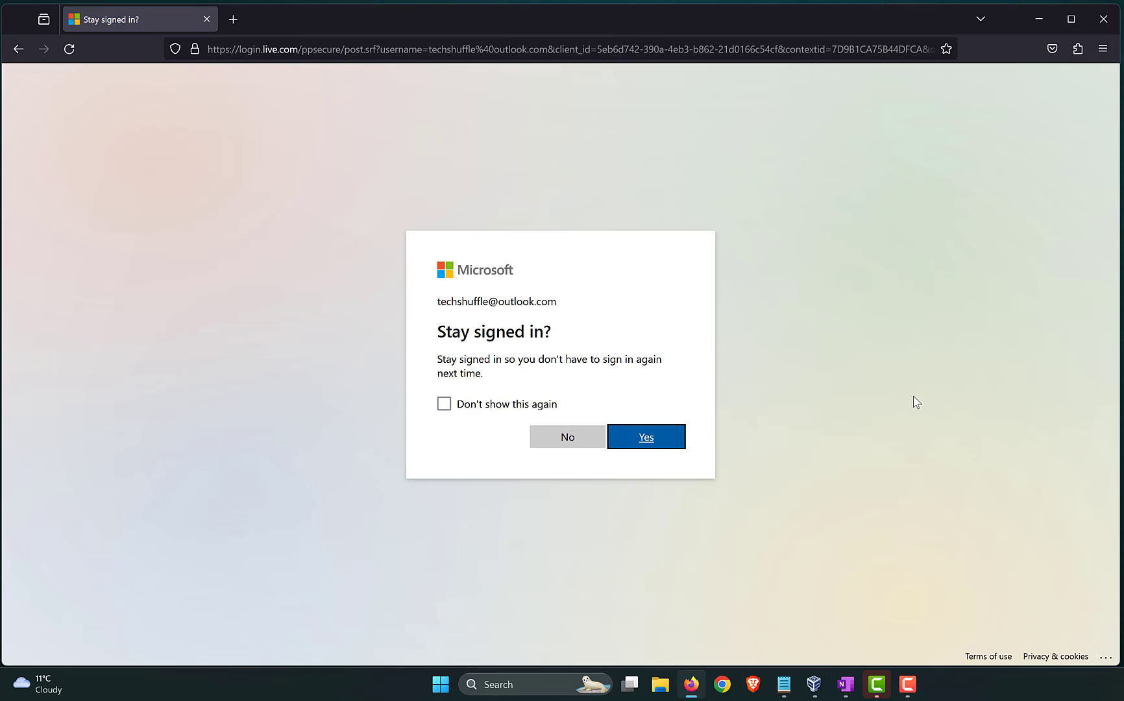
left_click(559, 435)
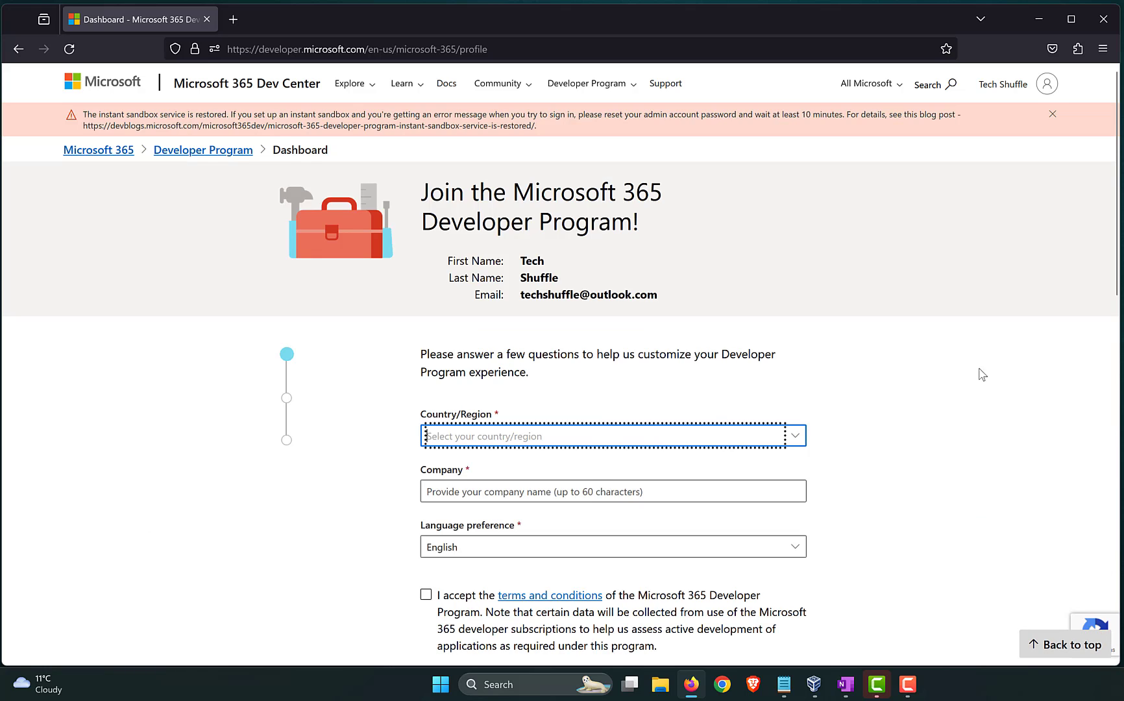
- Enter MyCompany in the Company field and accept the program's terms and conditions
left_click(982, 382)
scroll(981, 384, "down", 2)
scroll(982, 385, "down", 2)
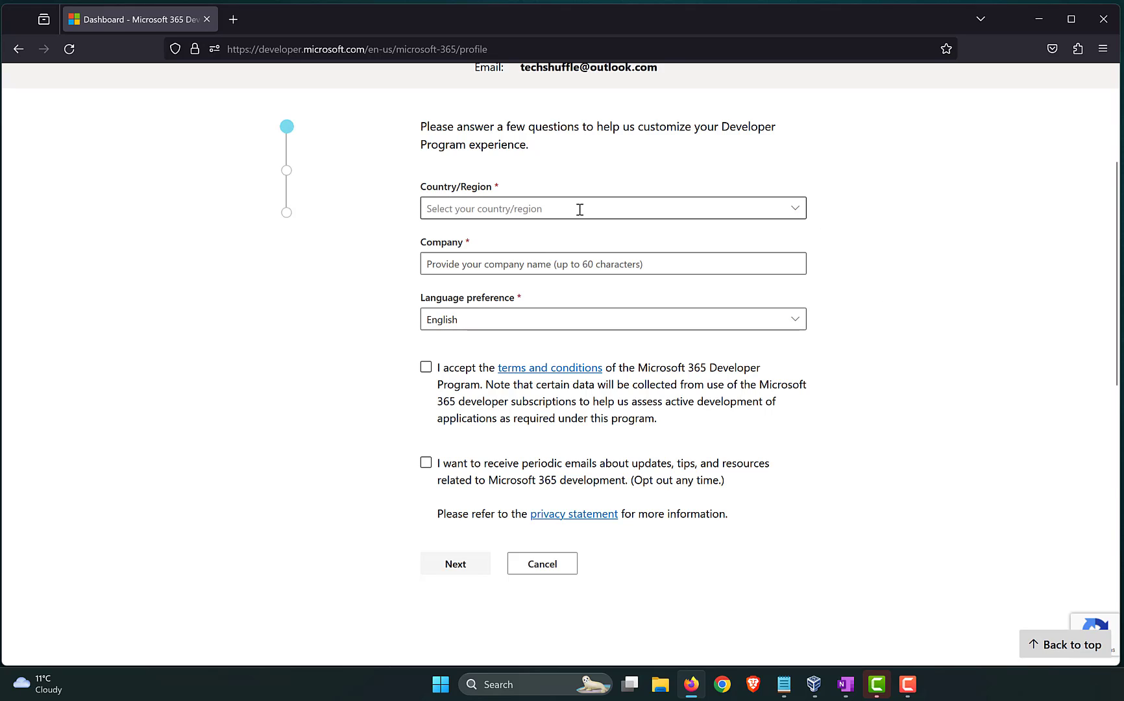
left_click(584, 260)
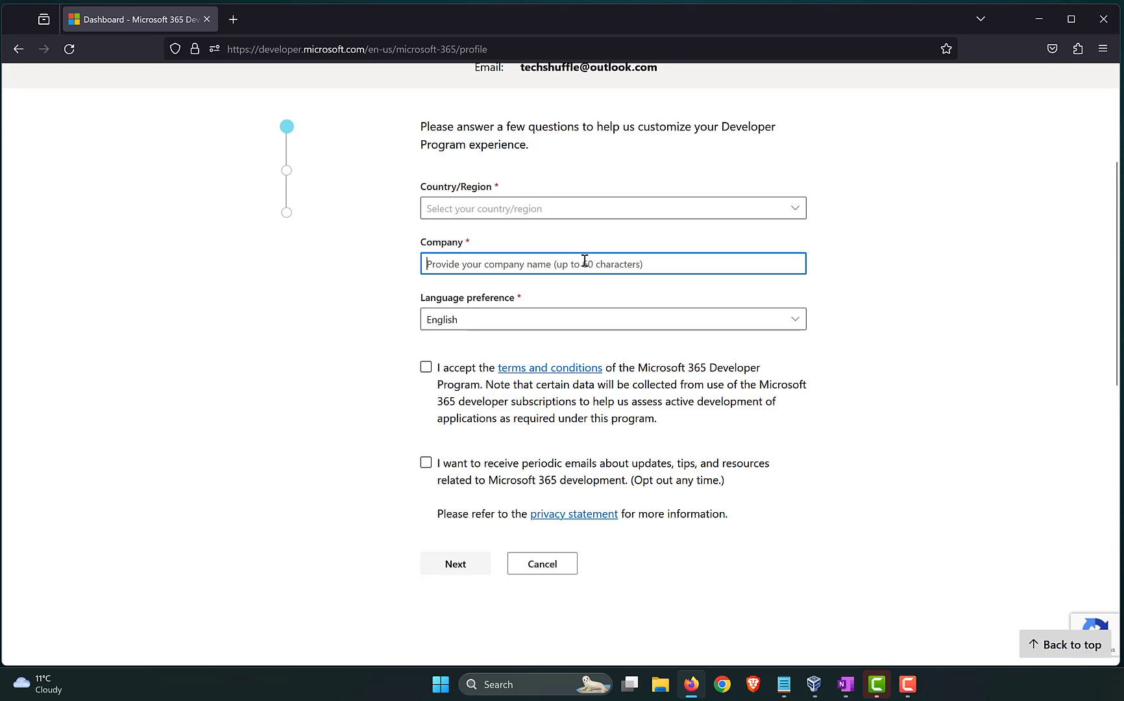
type("MyCompany")
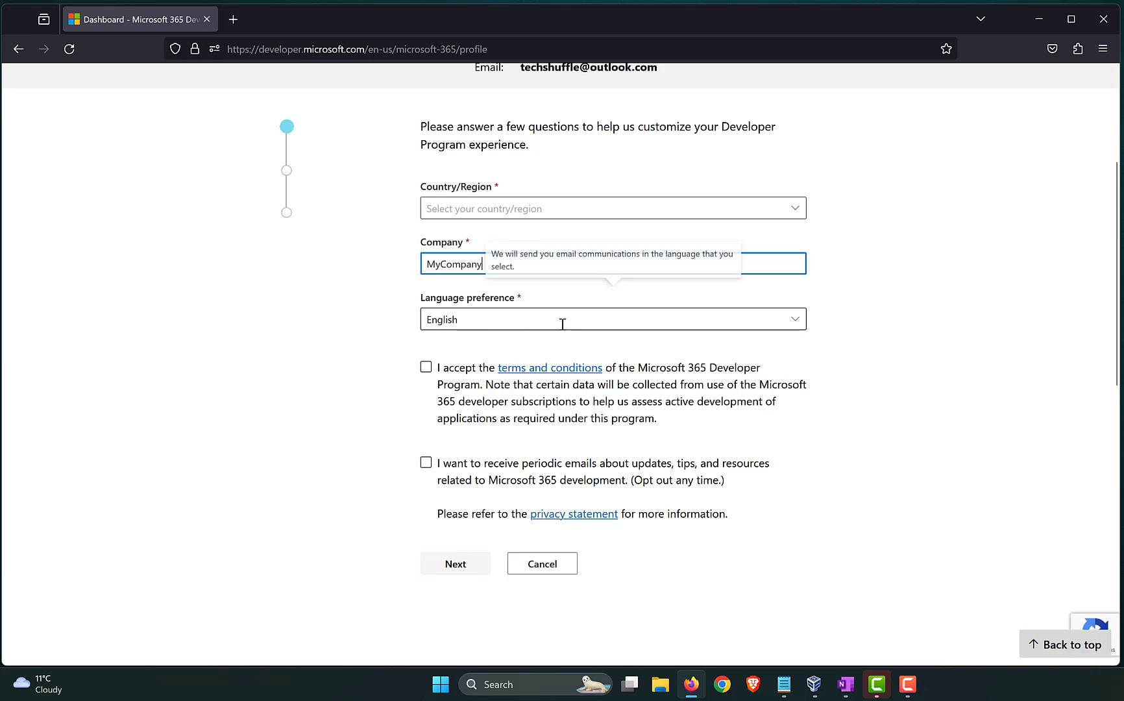
left_click(427, 368)
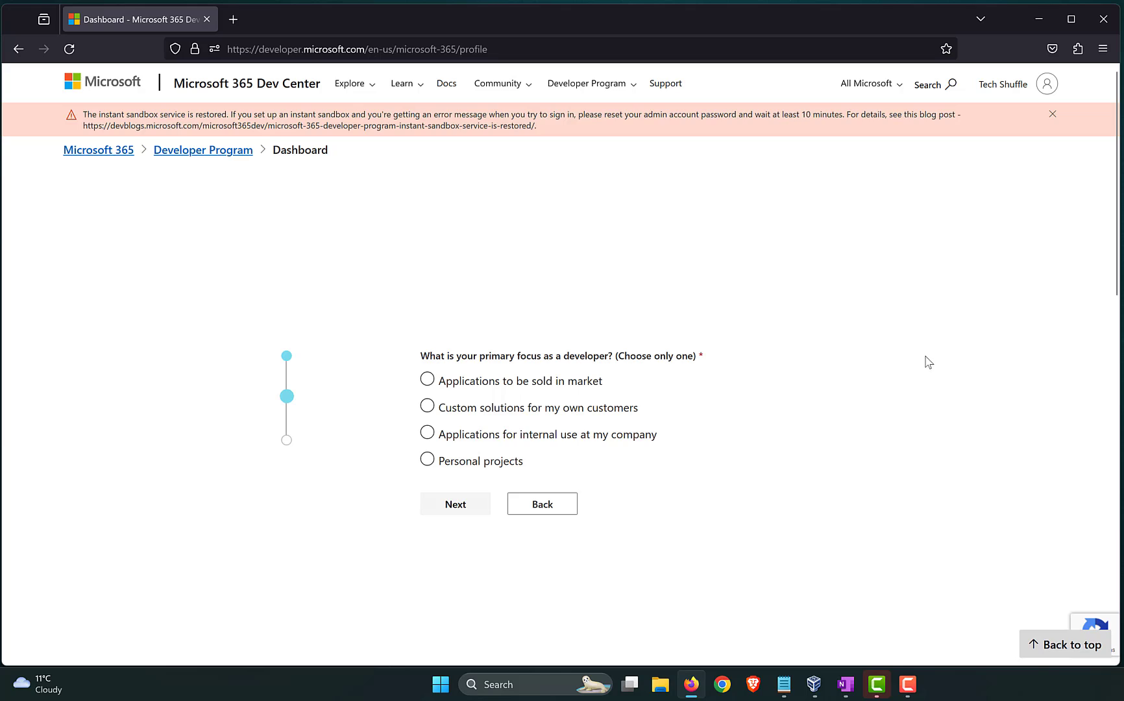
- Dismiss the sandbox service warning and choose Personal projects as the developer focus
left_click(1052, 114)
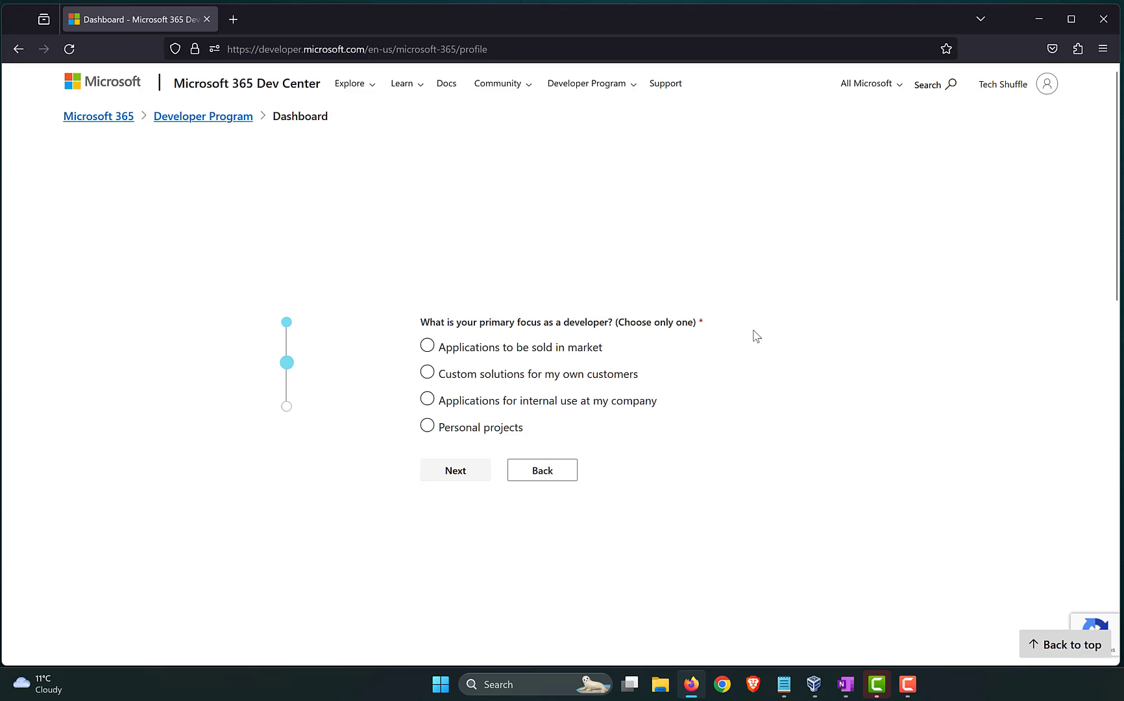
left_click(453, 429)
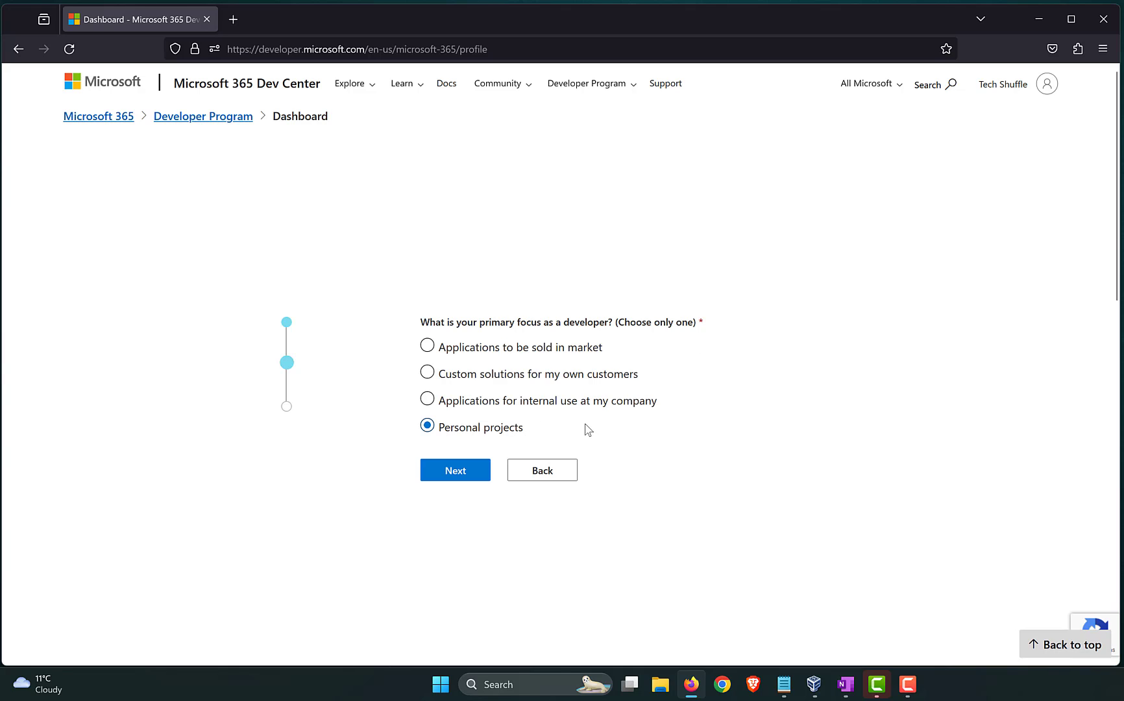
left_click(457, 472)
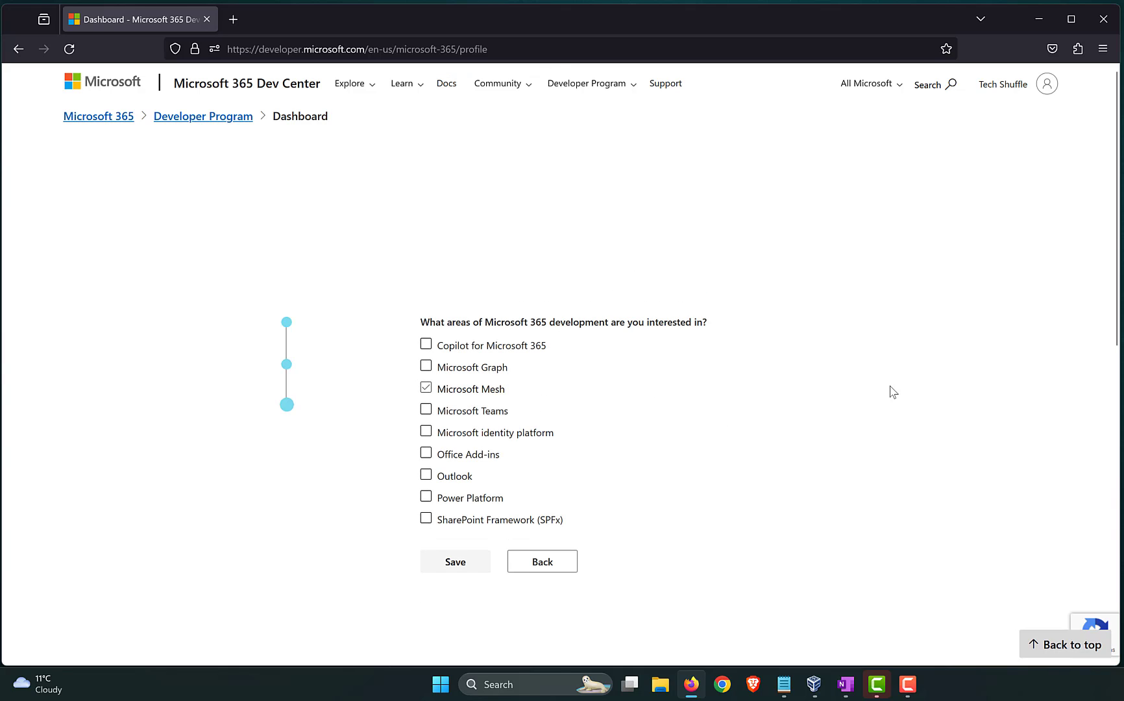
- Select Microsoft Graph and Microsoft Teams as development interests and save them
scroll(889, 391, "down", 2)
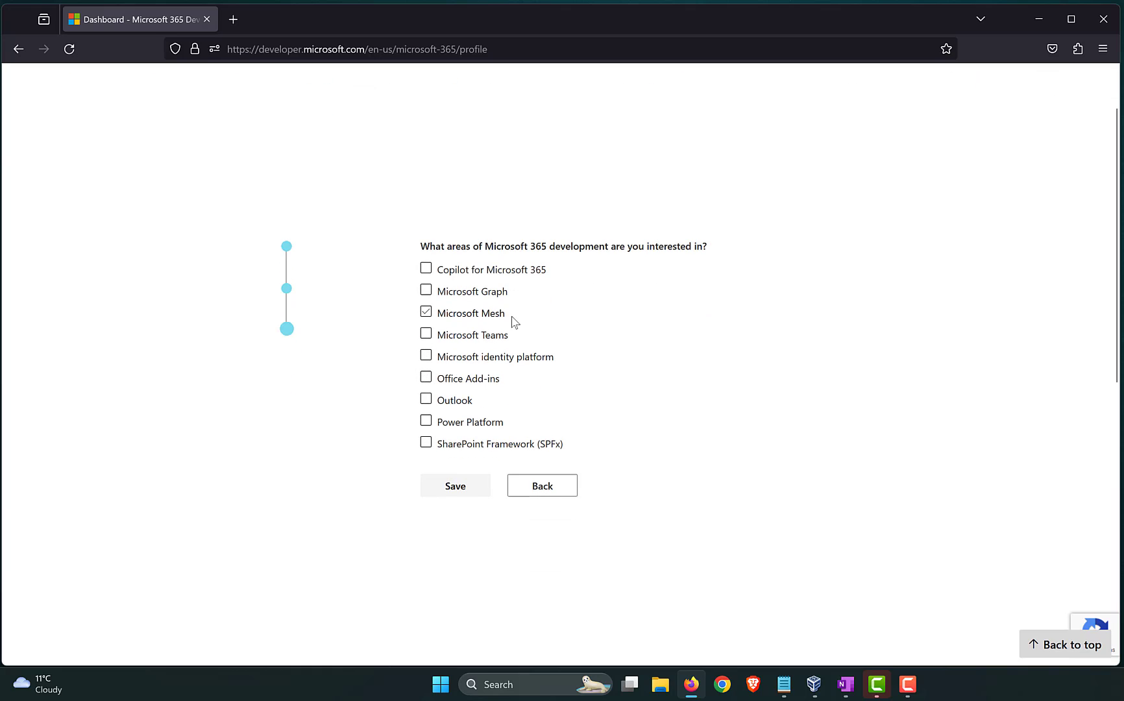
left_click(426, 291)
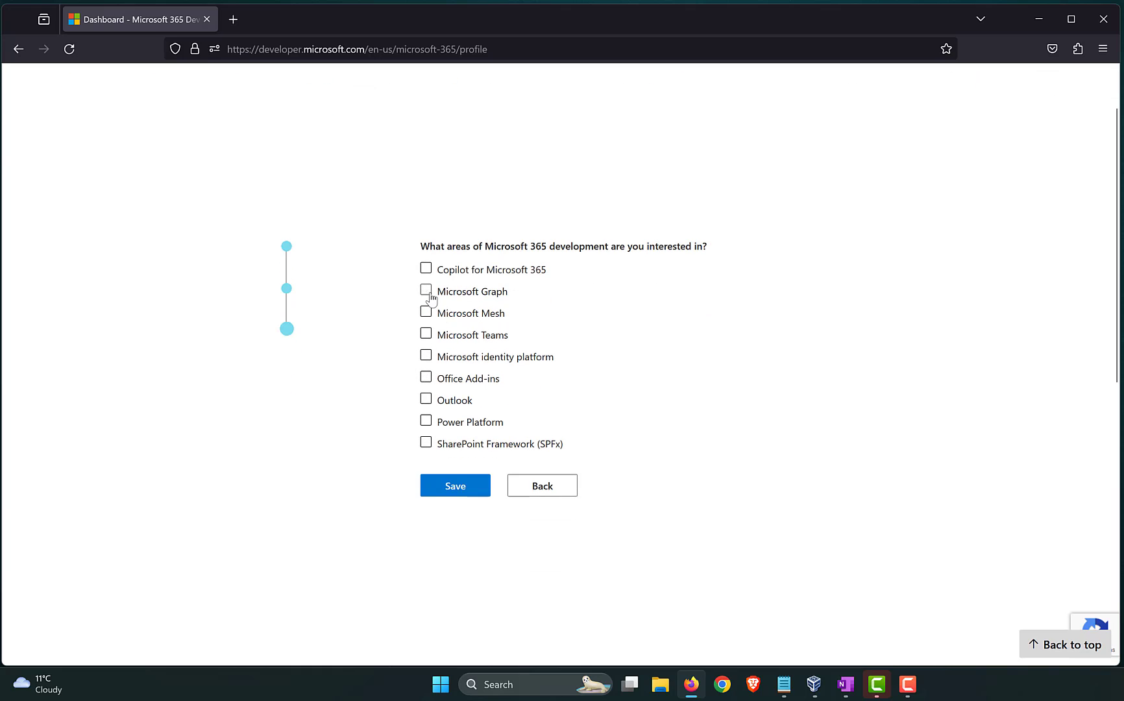
left_click(426, 333)
left_click(469, 488)
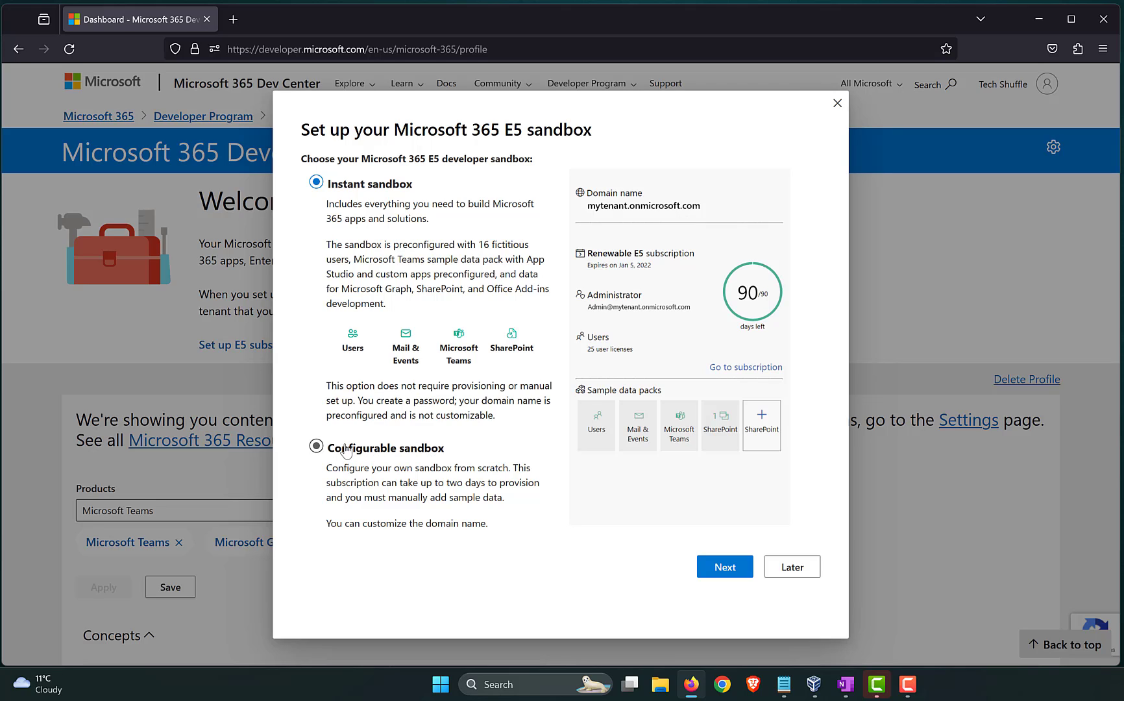
- Choose the configurable sandbox and enter the admin username with the domain techshuffle
left_click(356, 453)
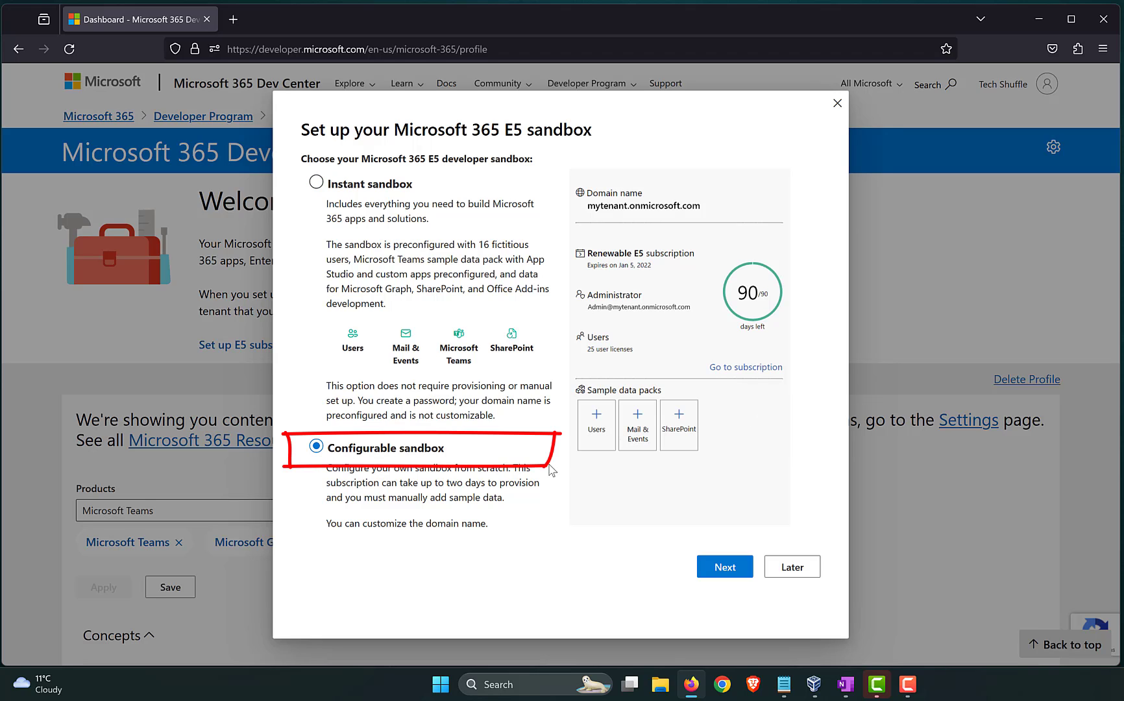
left_click(722, 563)
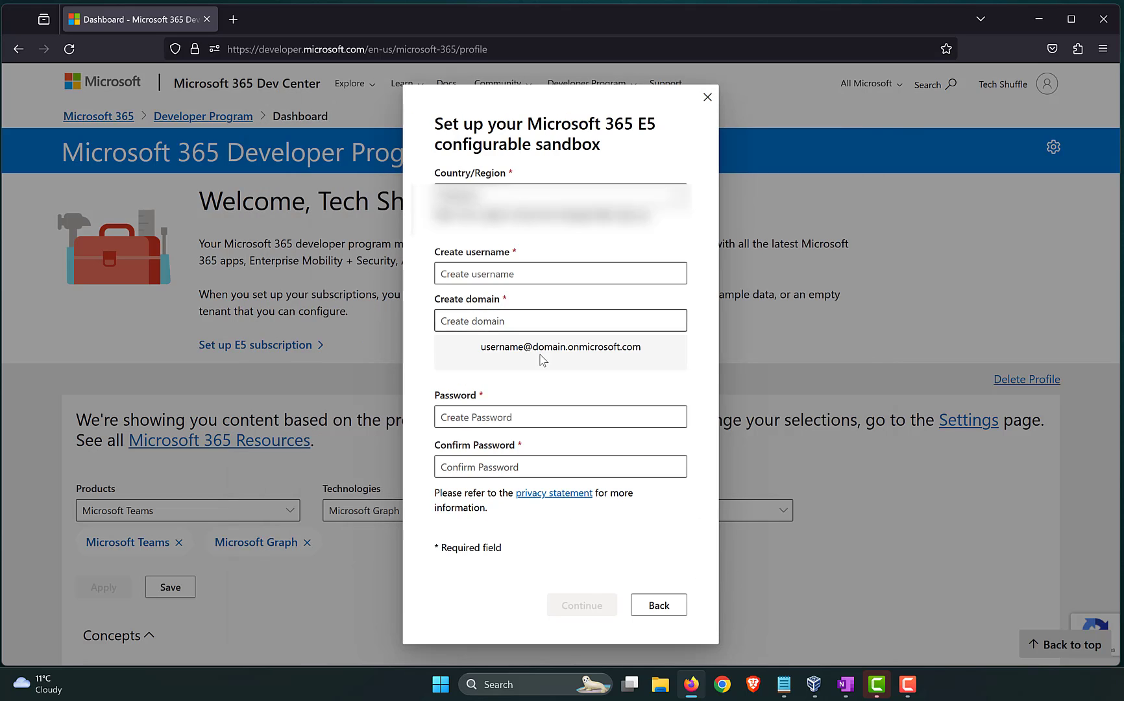
left_click(497, 321)
left_click(522, 281)
type("Su")
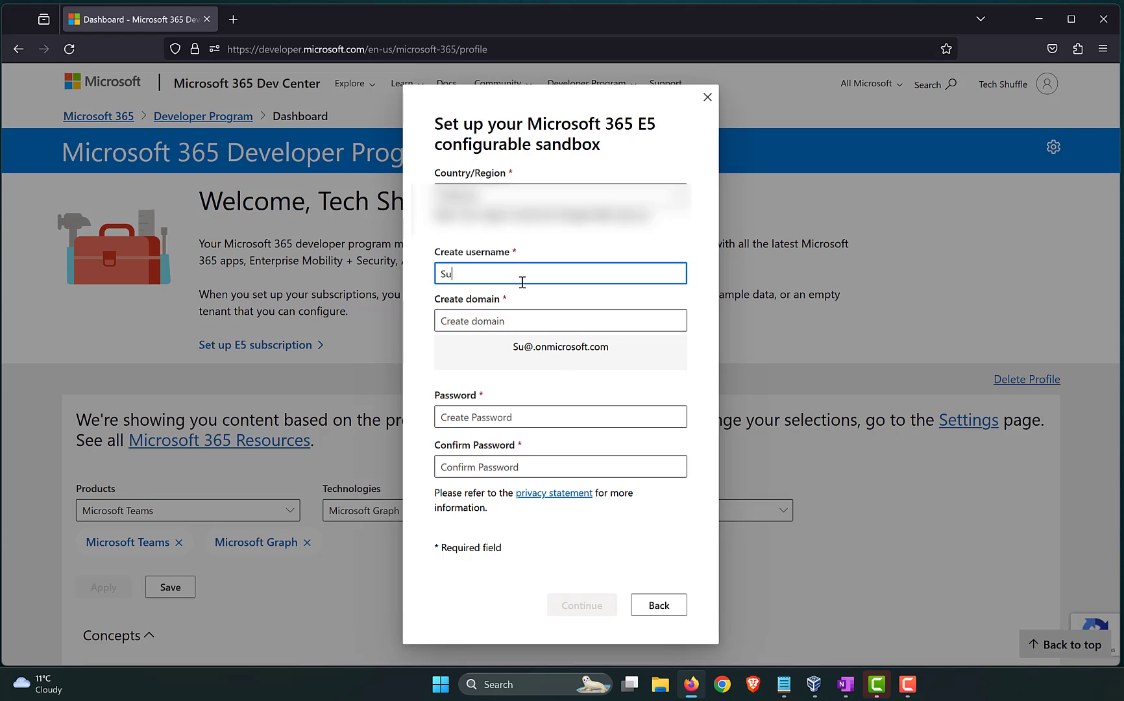
type("per")
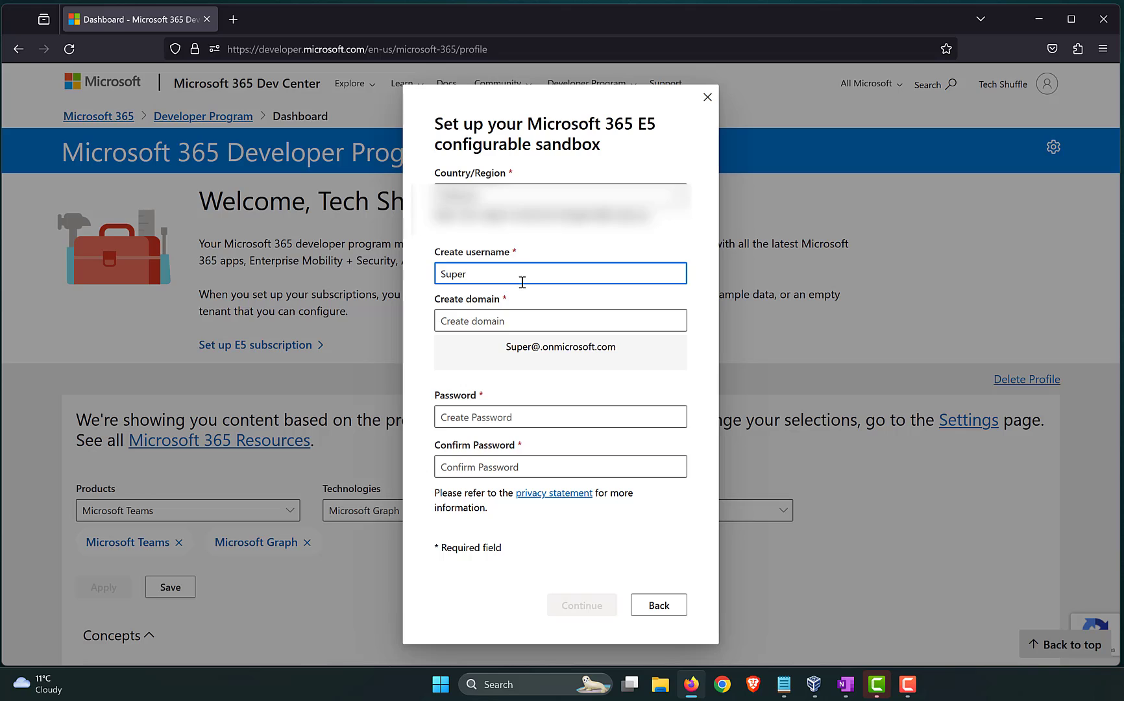
type("Man")
key("Tab")
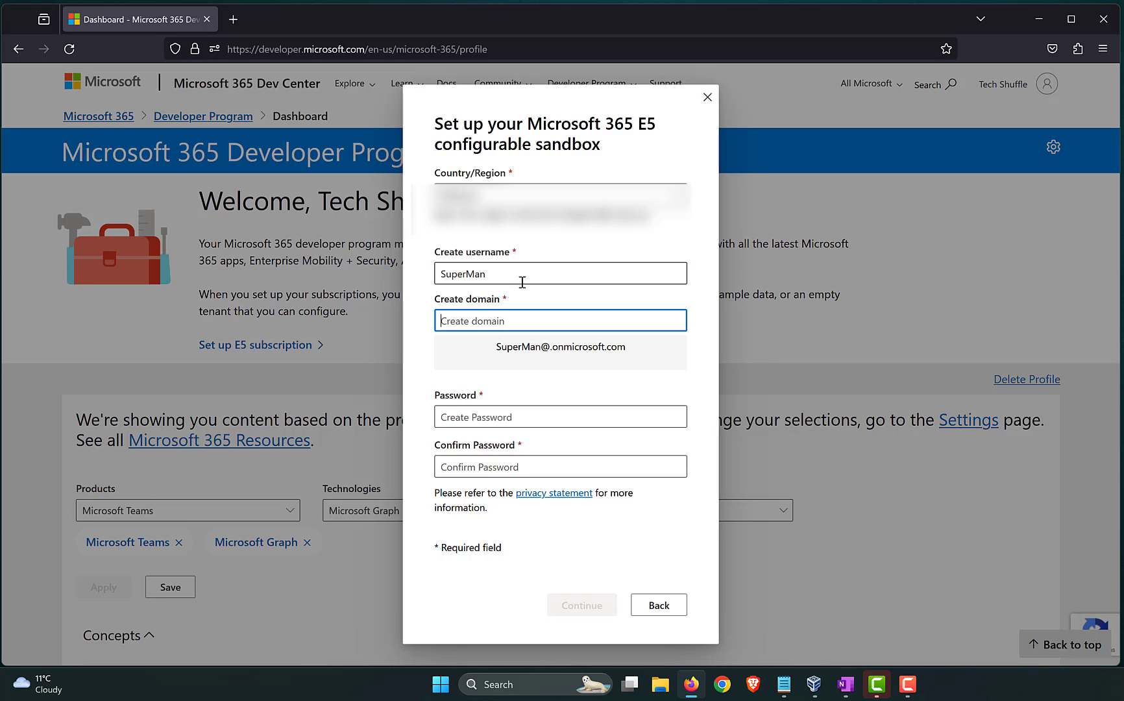
type("techs")
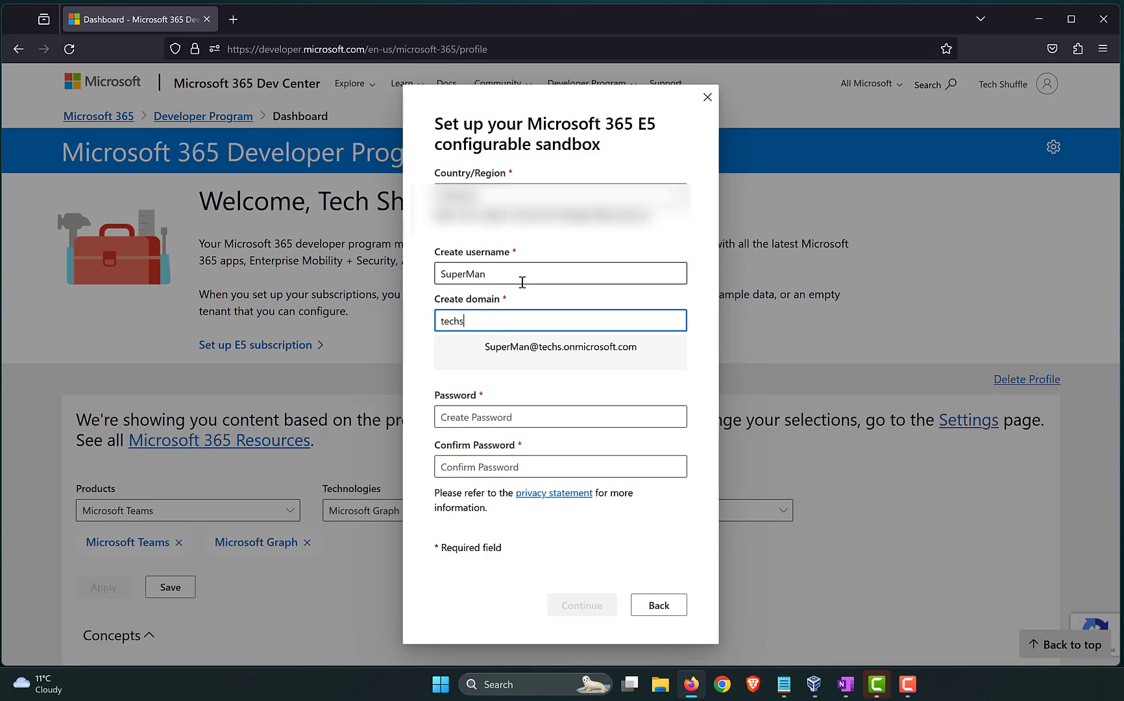
type("huffle")
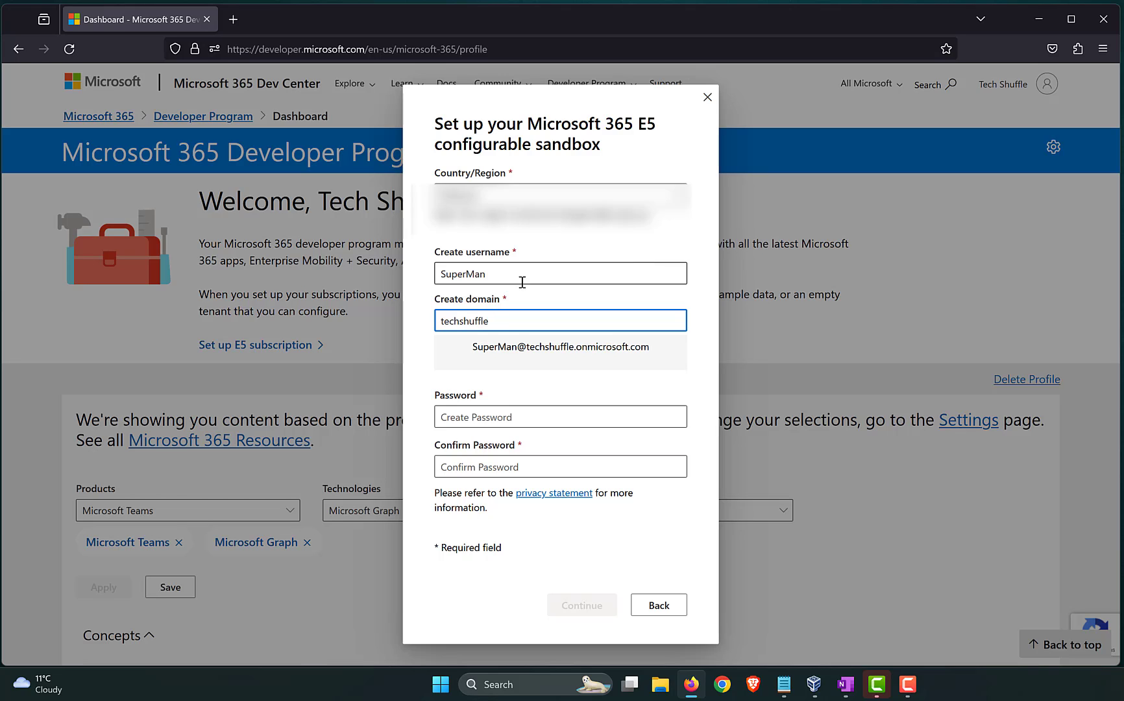
key("Tab")
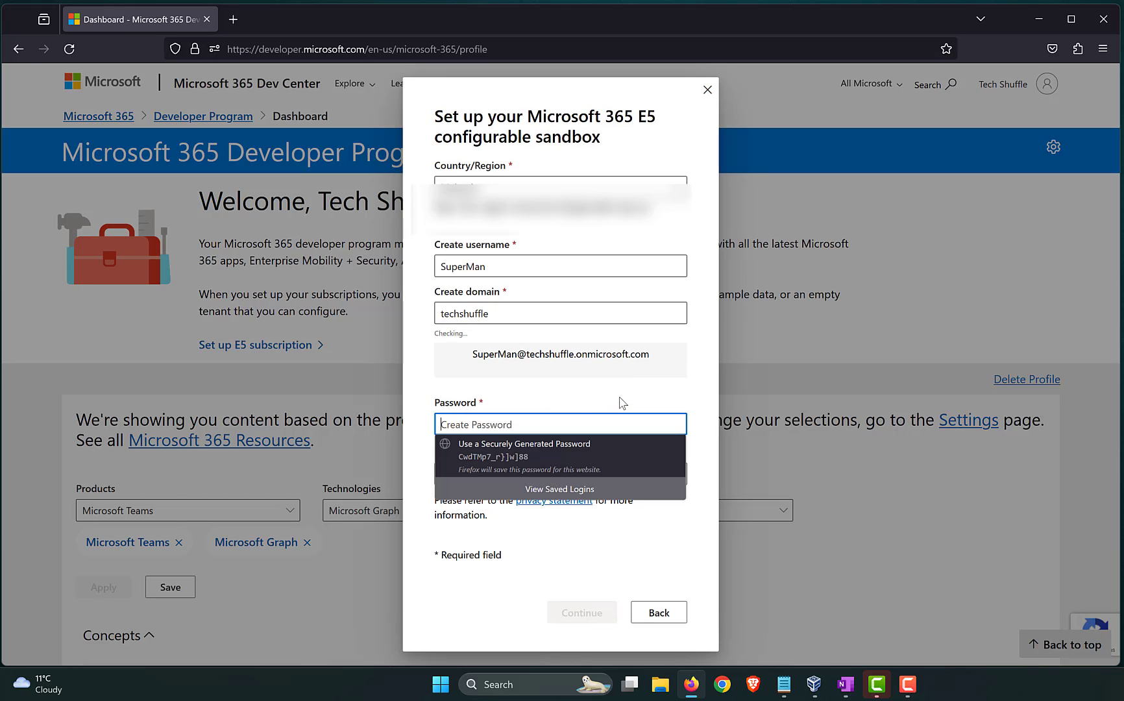
- Dismiss the suggested password and point out the username and onmicrosoft.com parts of the sign-in address
left_click(560, 421)
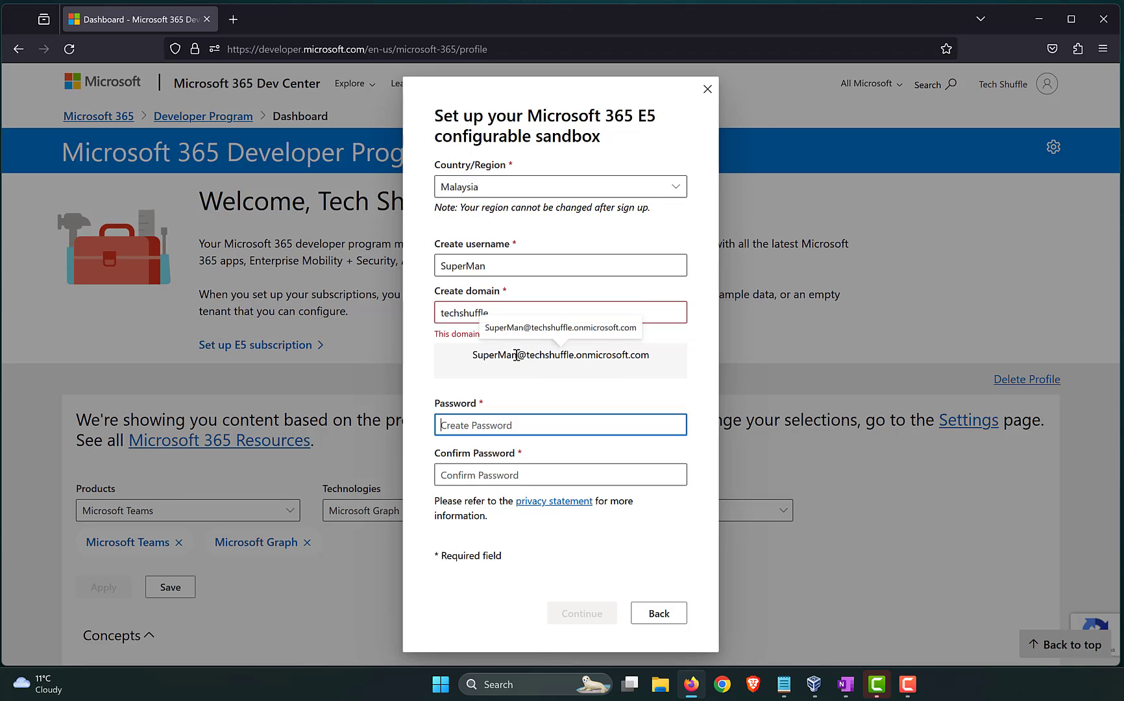
left_click_drag(517, 355, 575, 358)
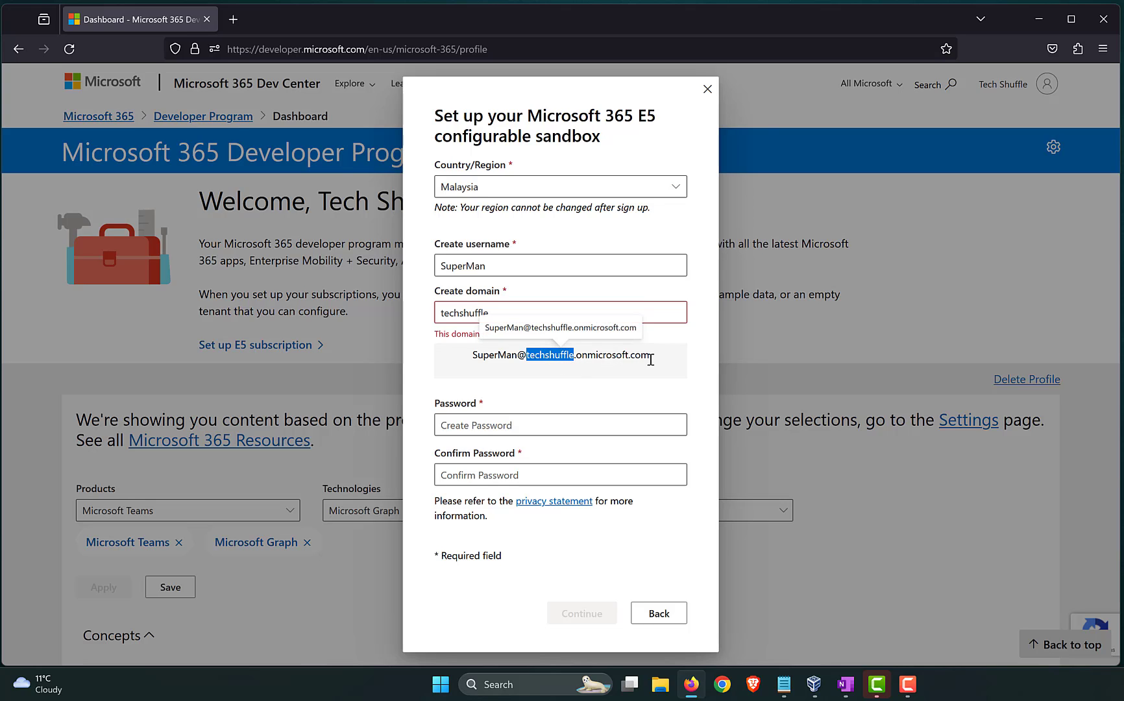
left_click_drag(652, 358, 573, 358)
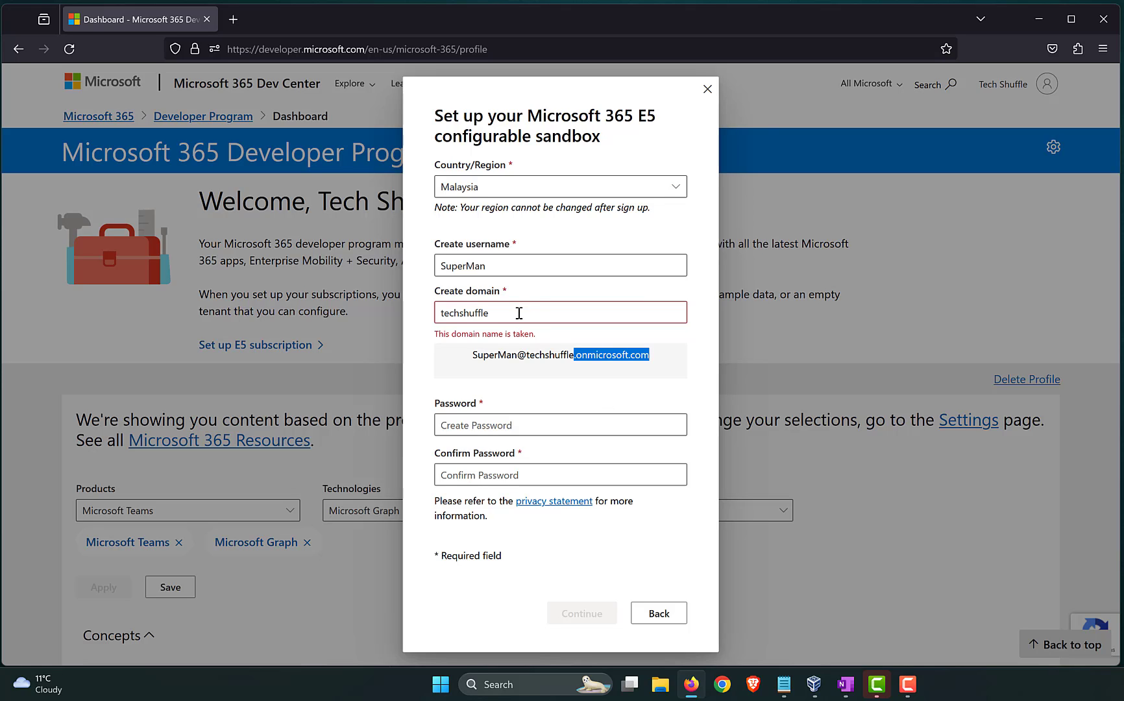
- Try the domain as tech.shuffle and let the form check it
left_click(519, 313)
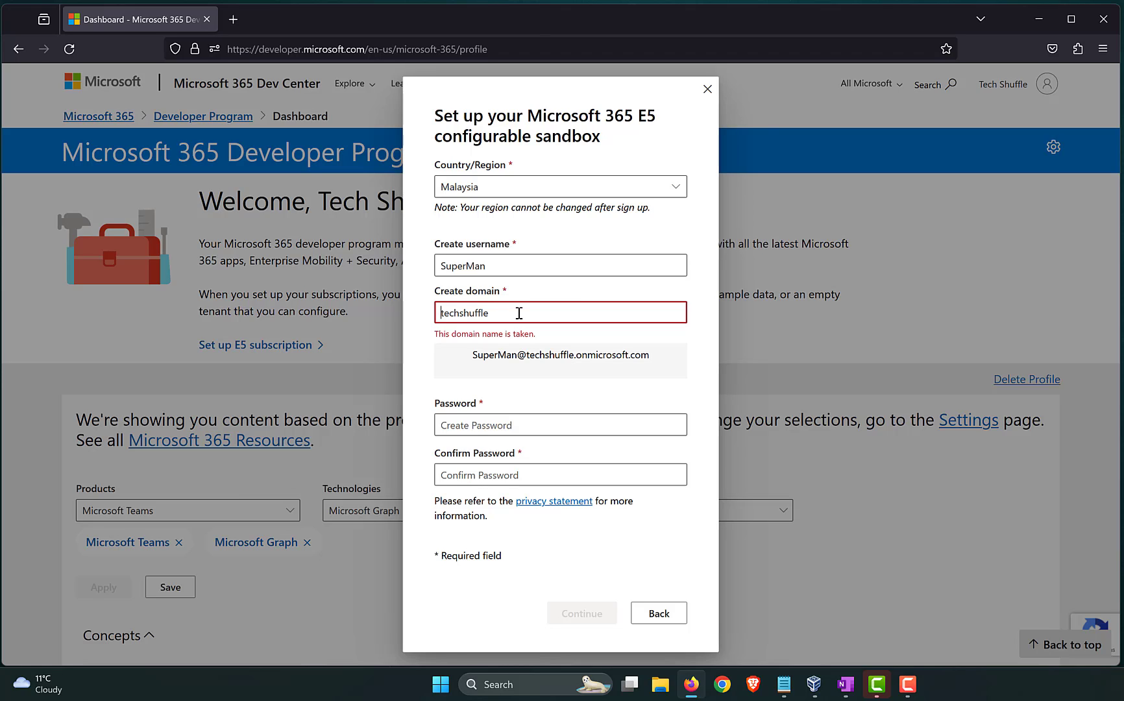
key("Home")
key("Right")
key("Right")
type(".")
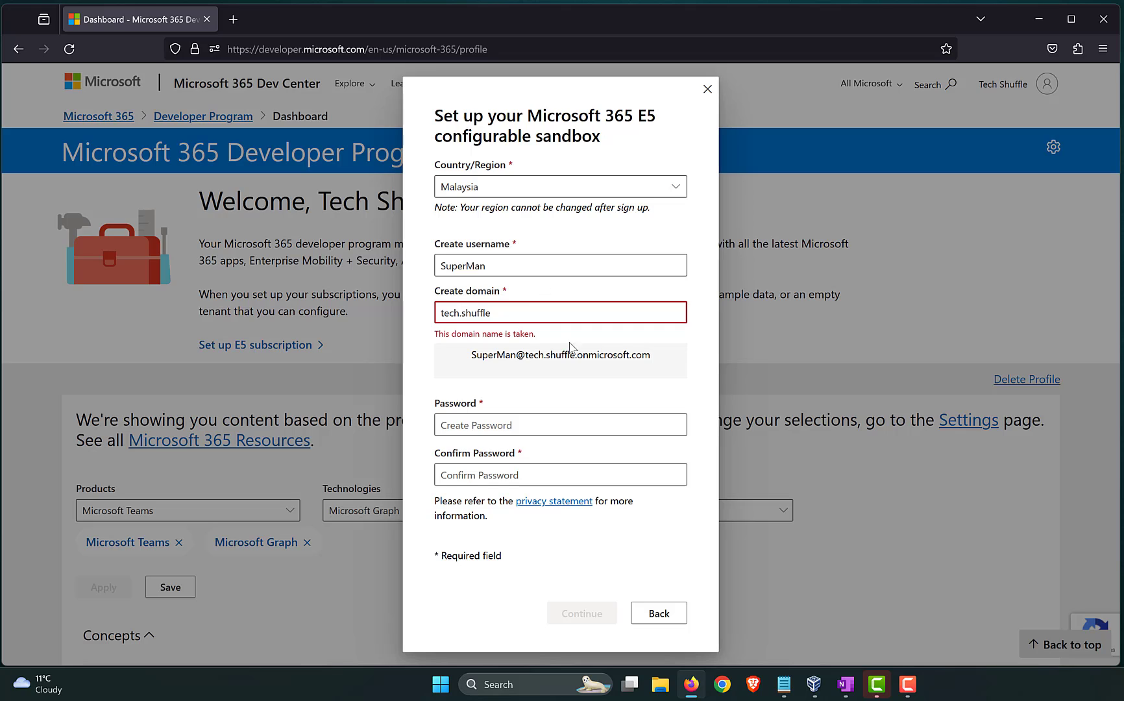
left_click(584, 392)
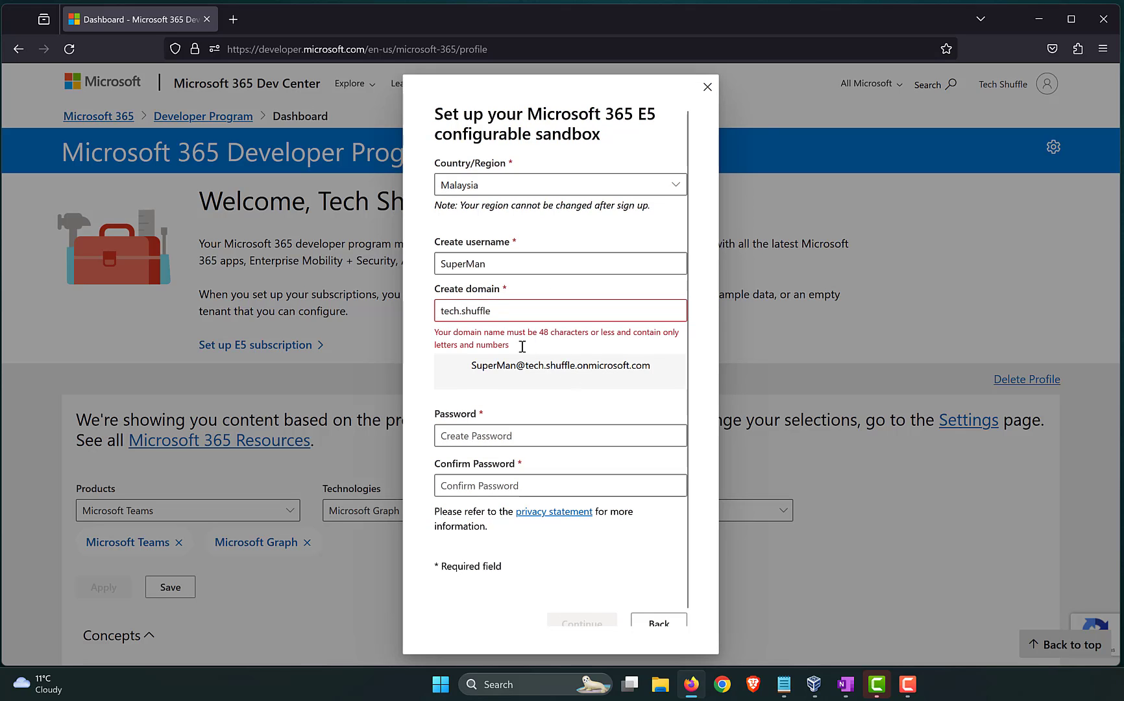
- Remove the dot and append lab, making the domain techshufflelab
left_click(465, 311)
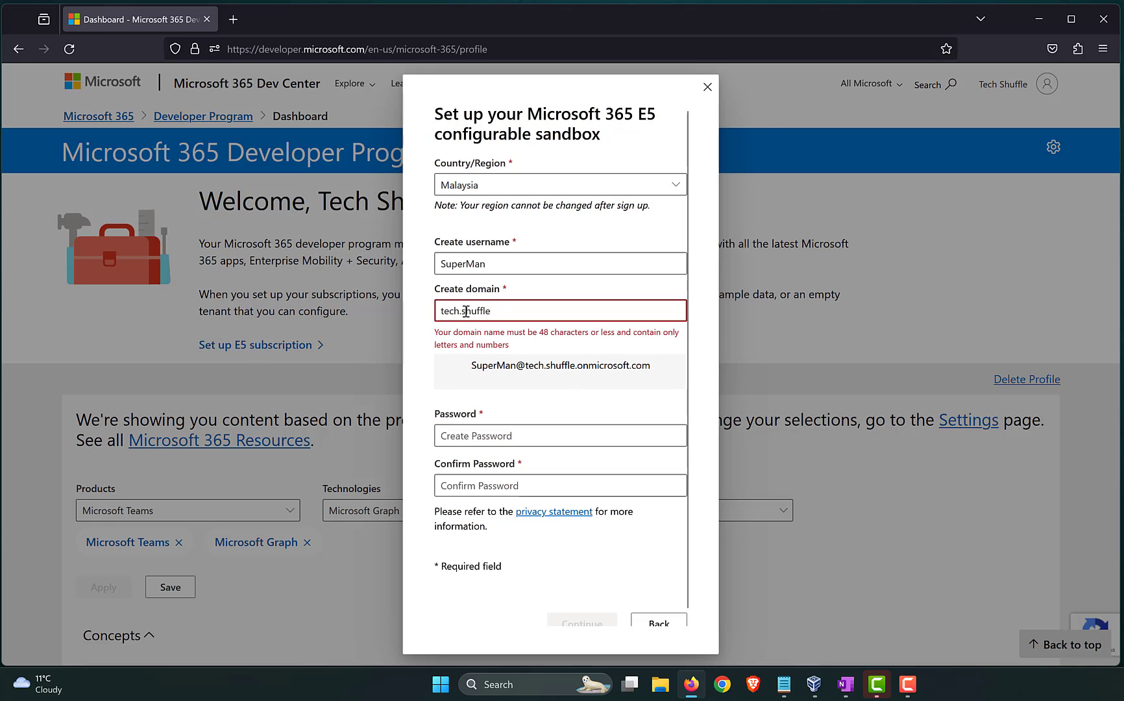
key("BackSpace")
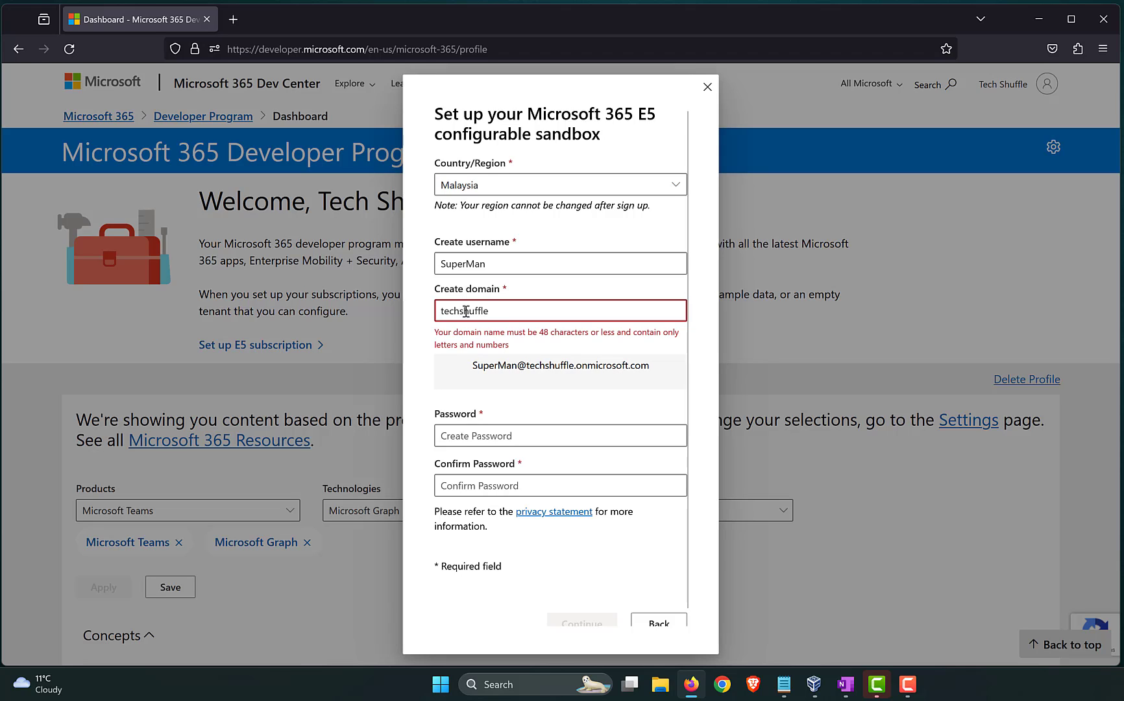
type("lab")
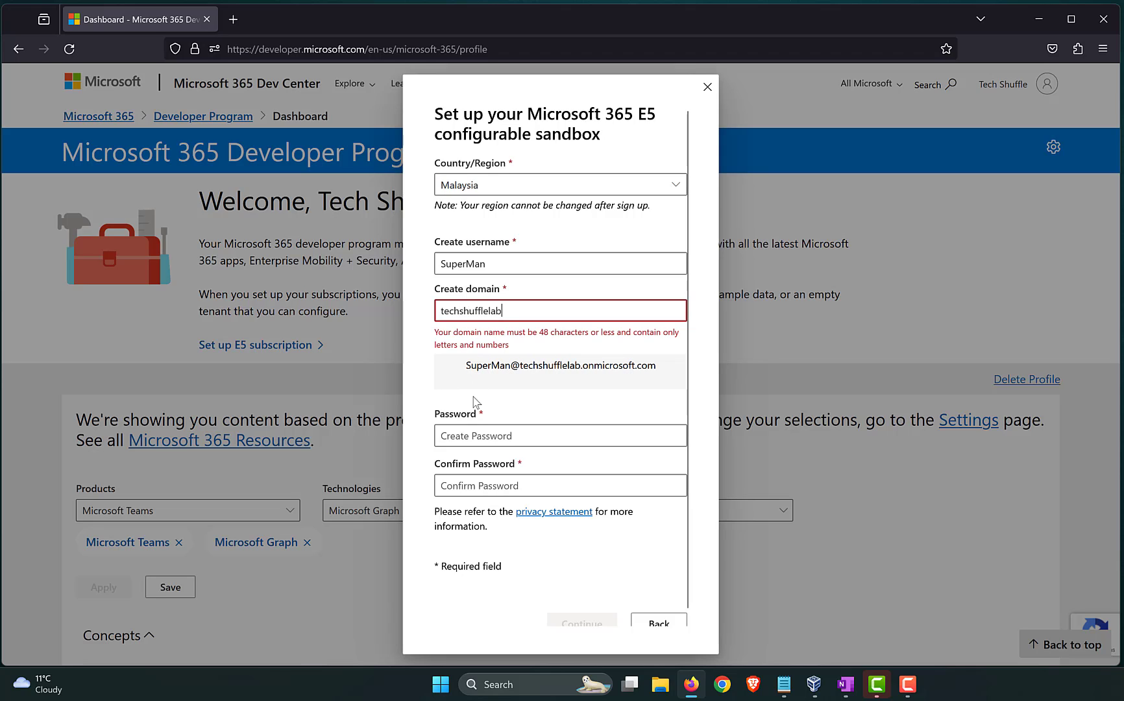
left_click(476, 411)
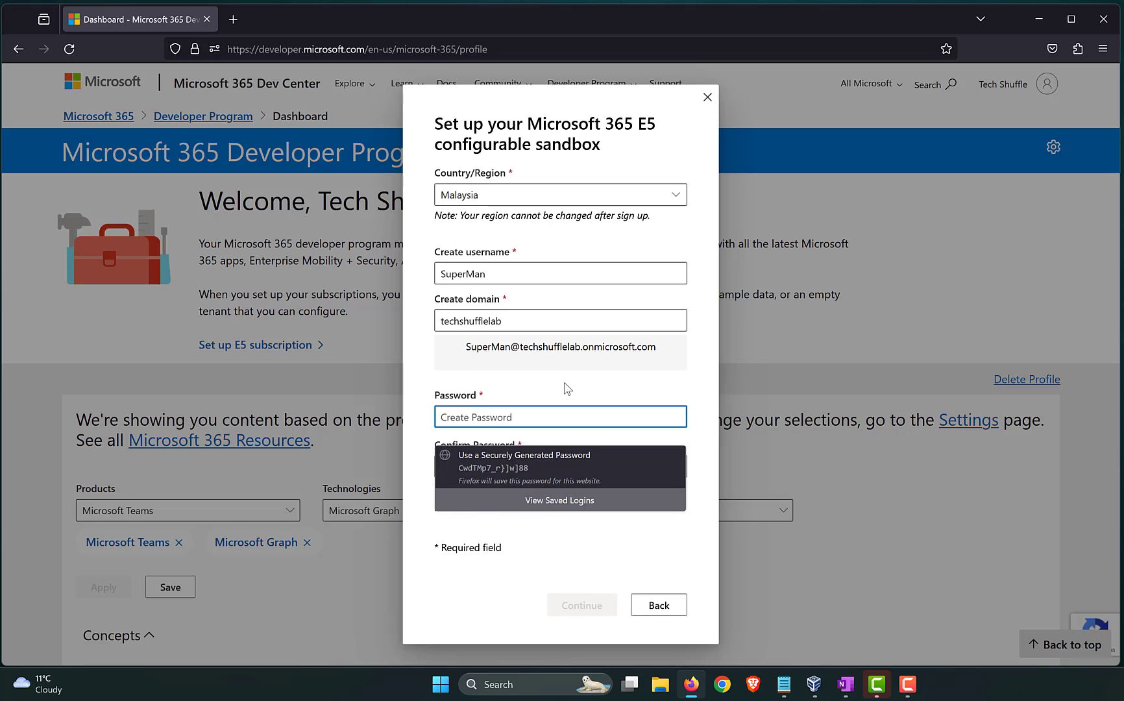
left_click(566, 388)
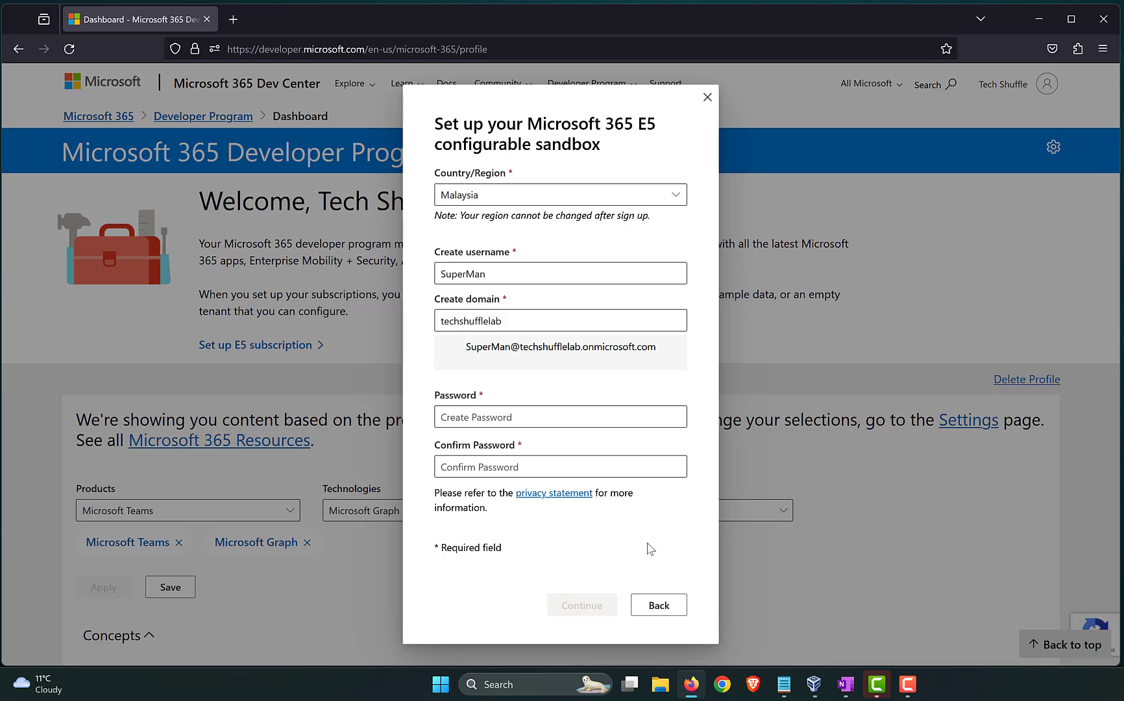
- Go back, pick the instant sandbox instead, and view the data-center region list
left_click(659, 612)
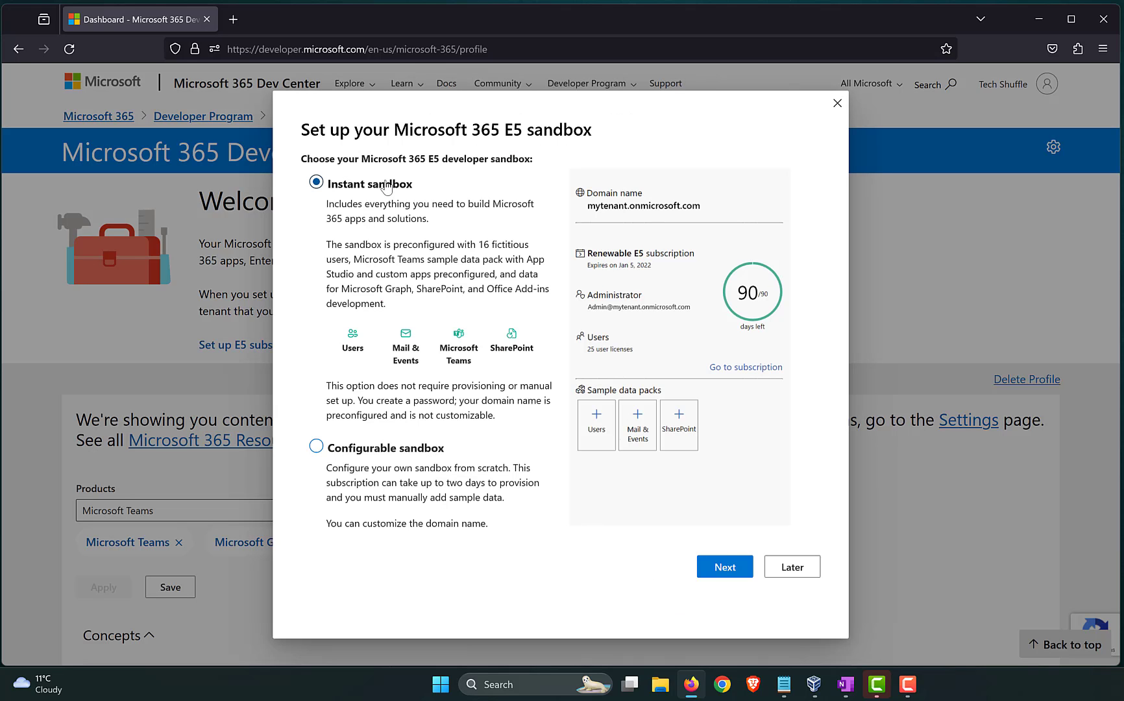
left_click(386, 185)
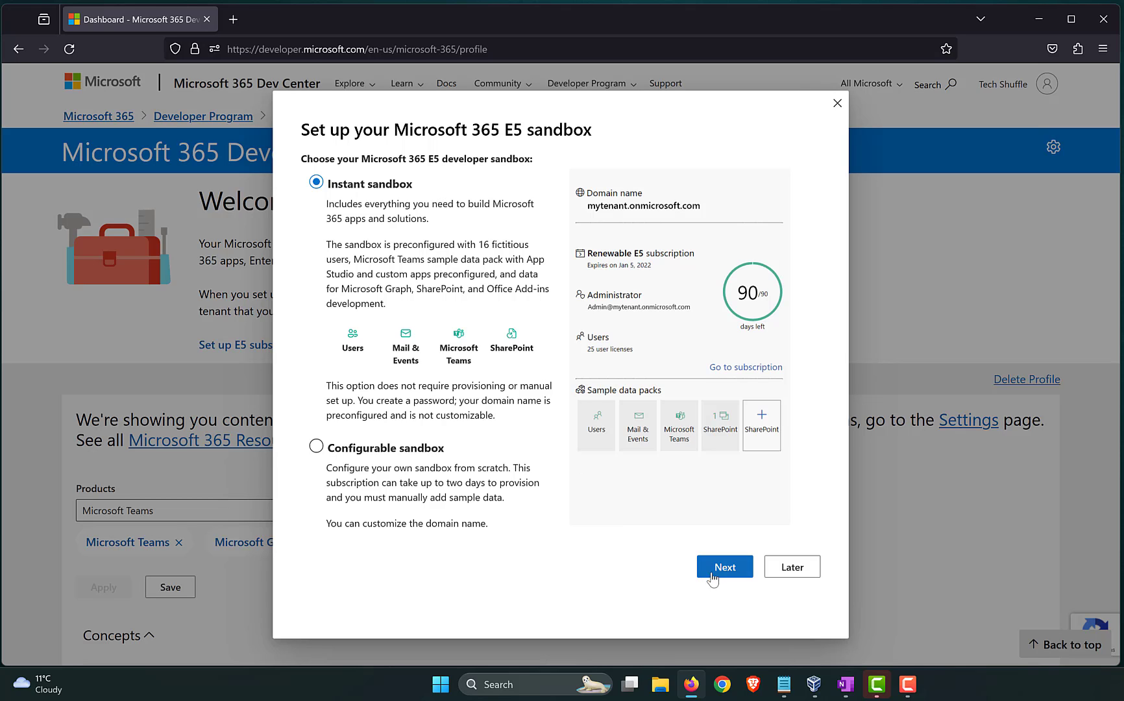
left_click(714, 571)
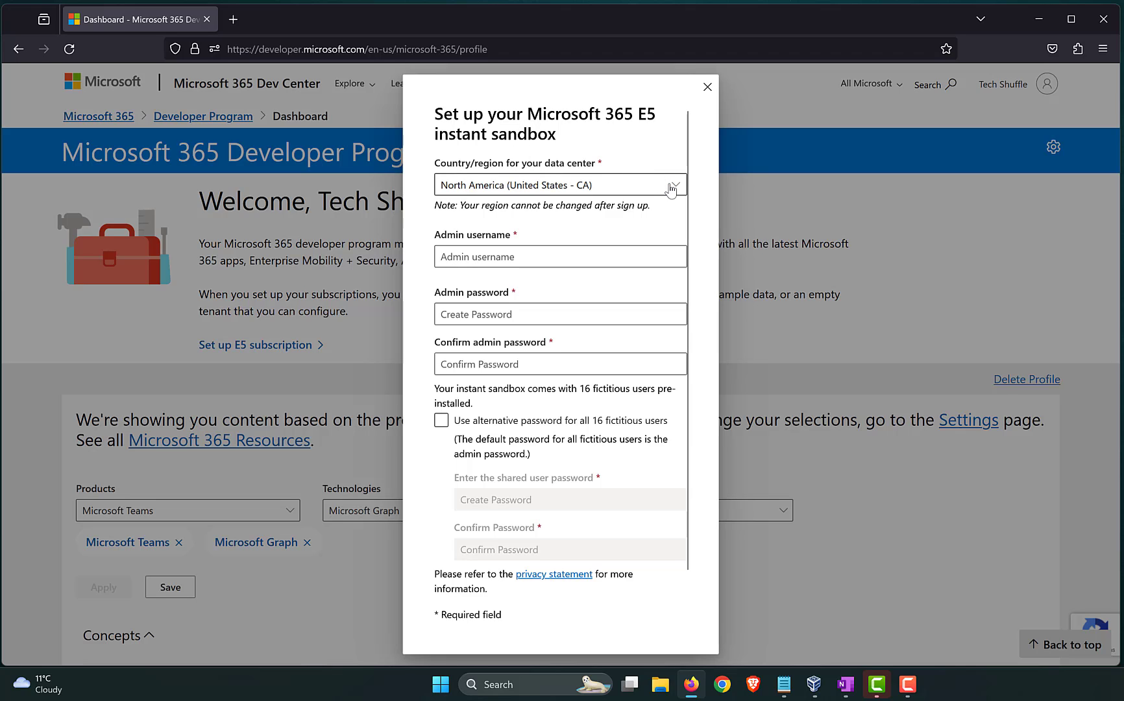
left_click(674, 187)
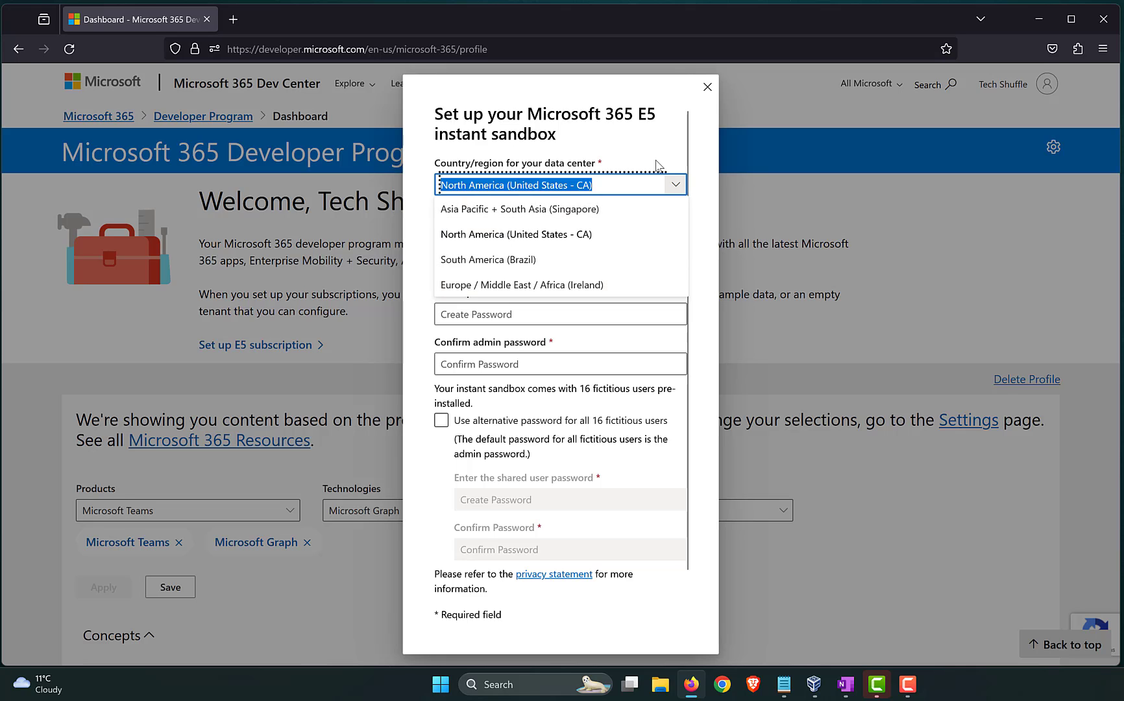
- Keep North America (United States - CA) as the region and enter the admin username
left_click(659, 172)
left_click(532, 255)
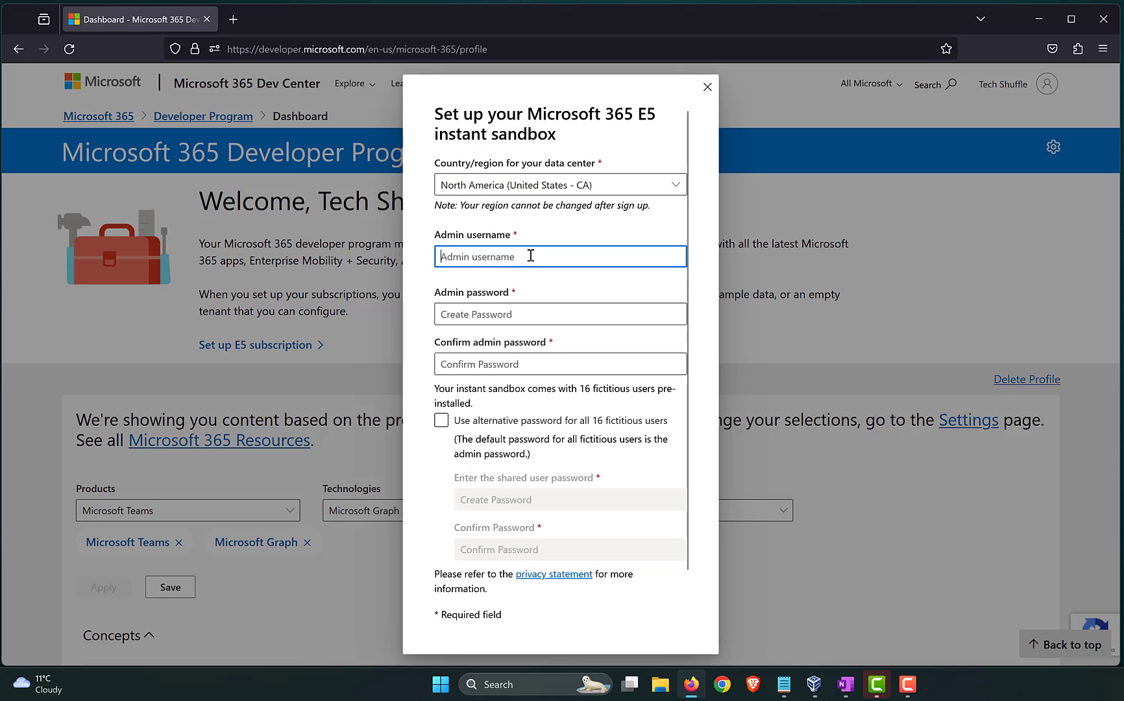
type("SuperMan")
key("Tab")
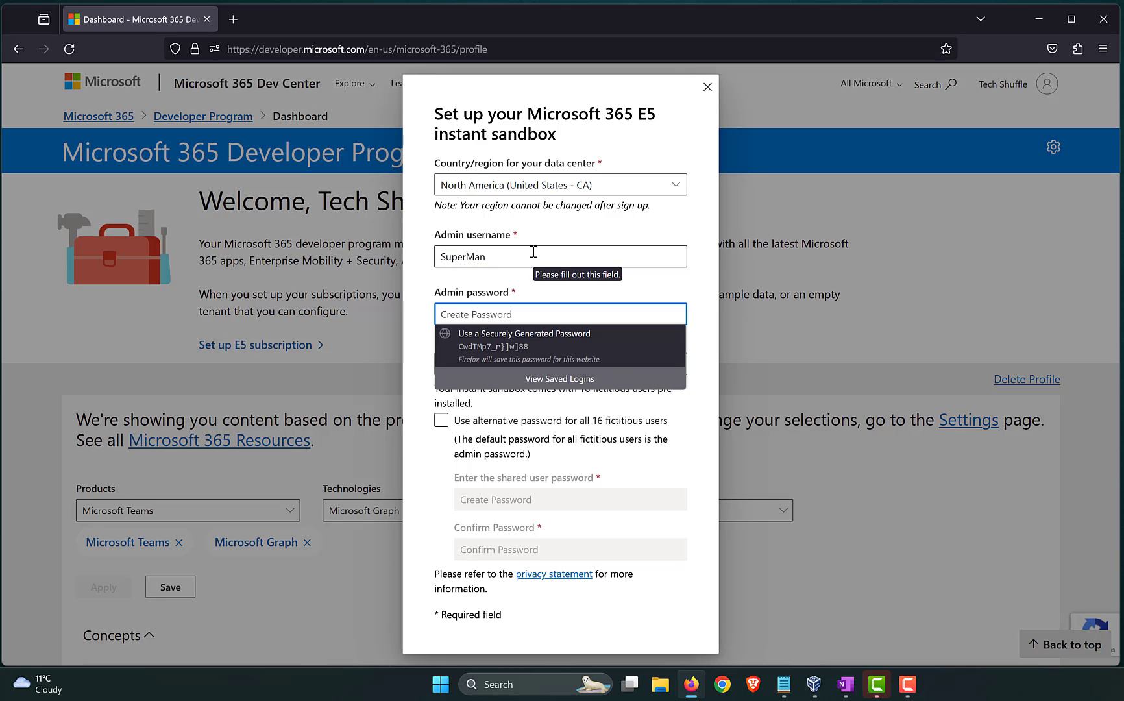
left_click(421, 289)
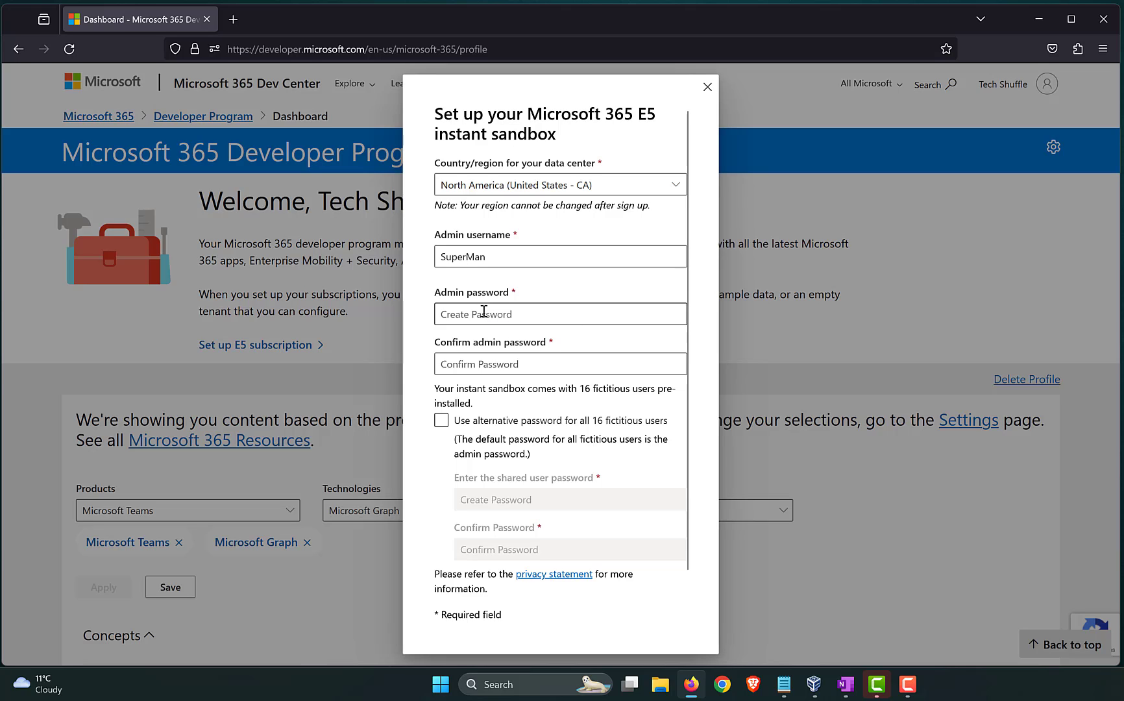
- Enter and confirm the admin password, keep it for all fictitious users, and submit the form
left_click(483, 312)
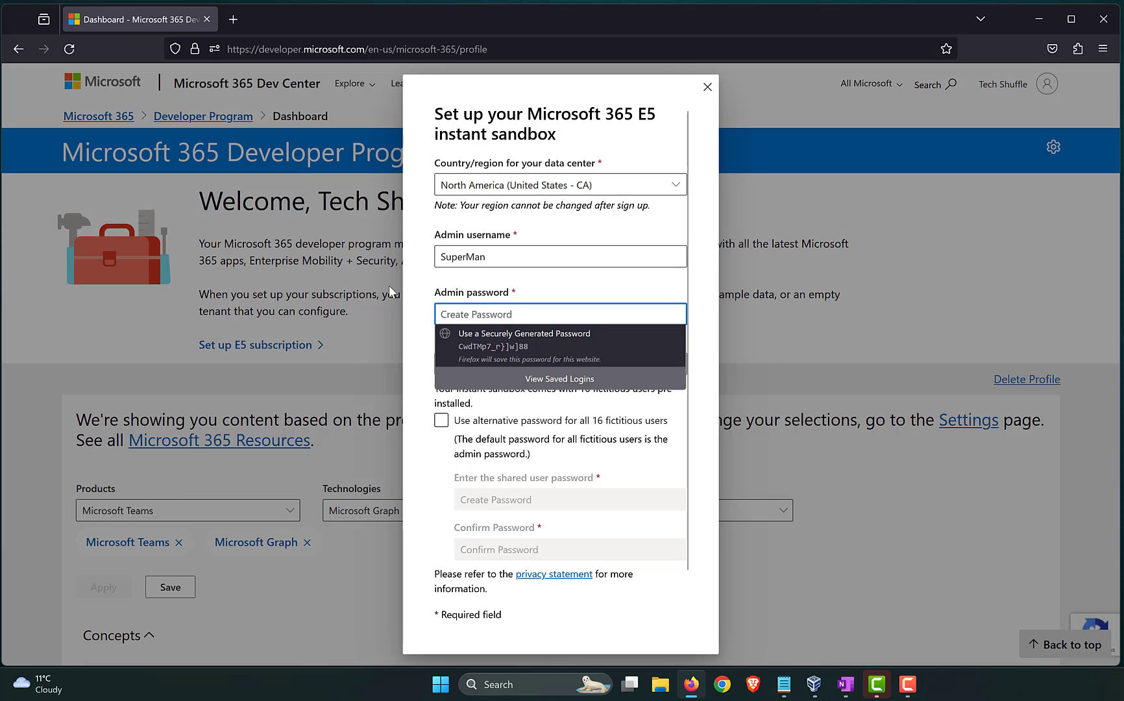
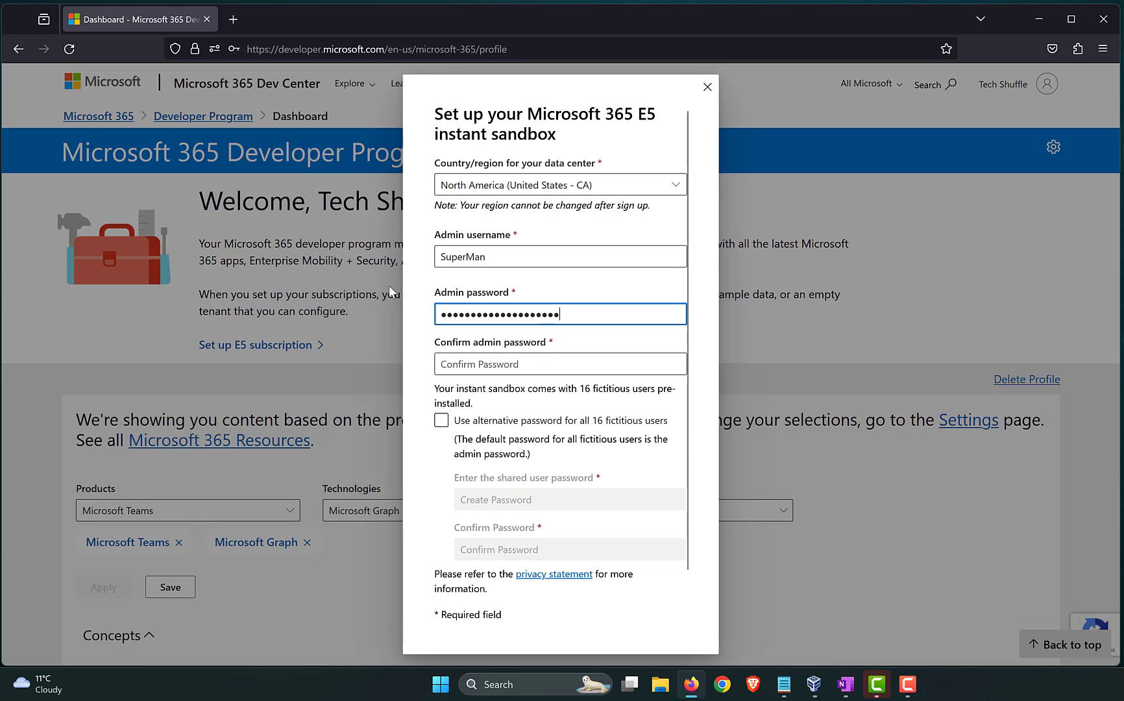
key("Tab")
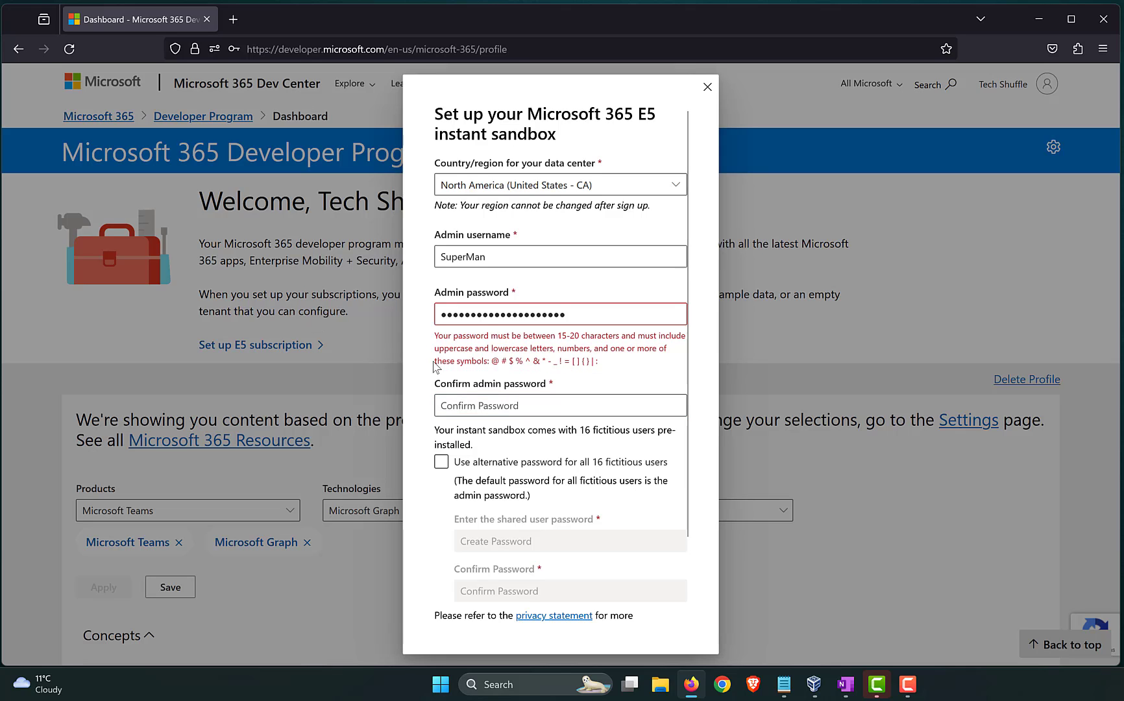
left_click(491, 401)
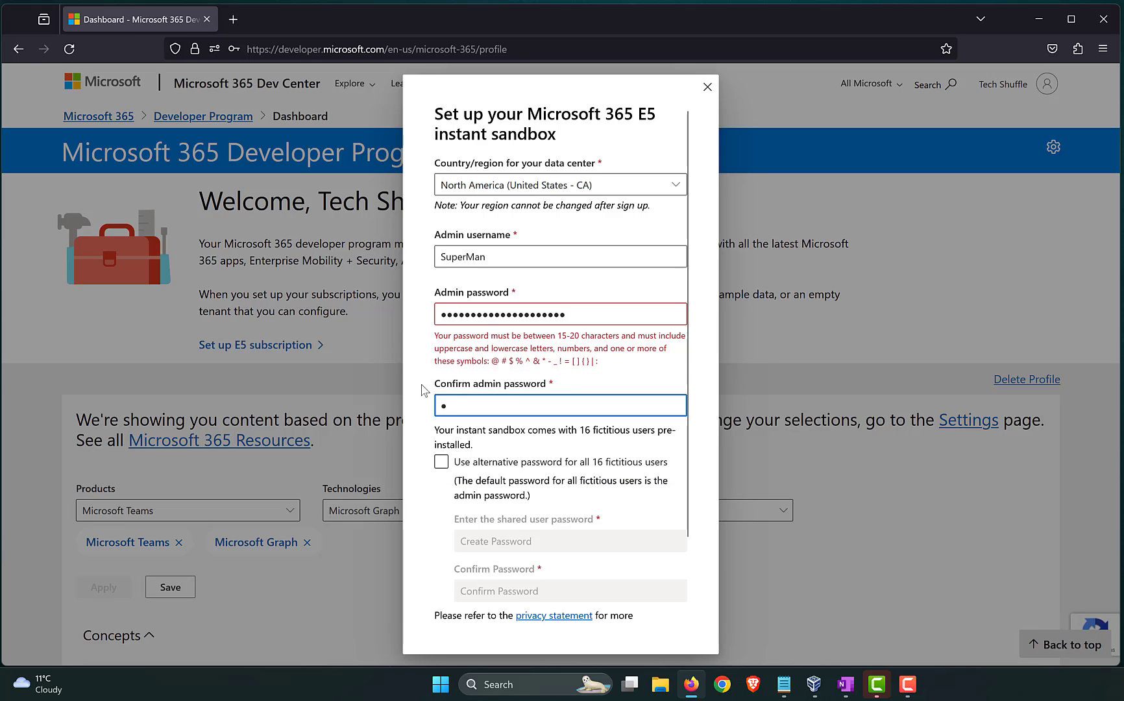
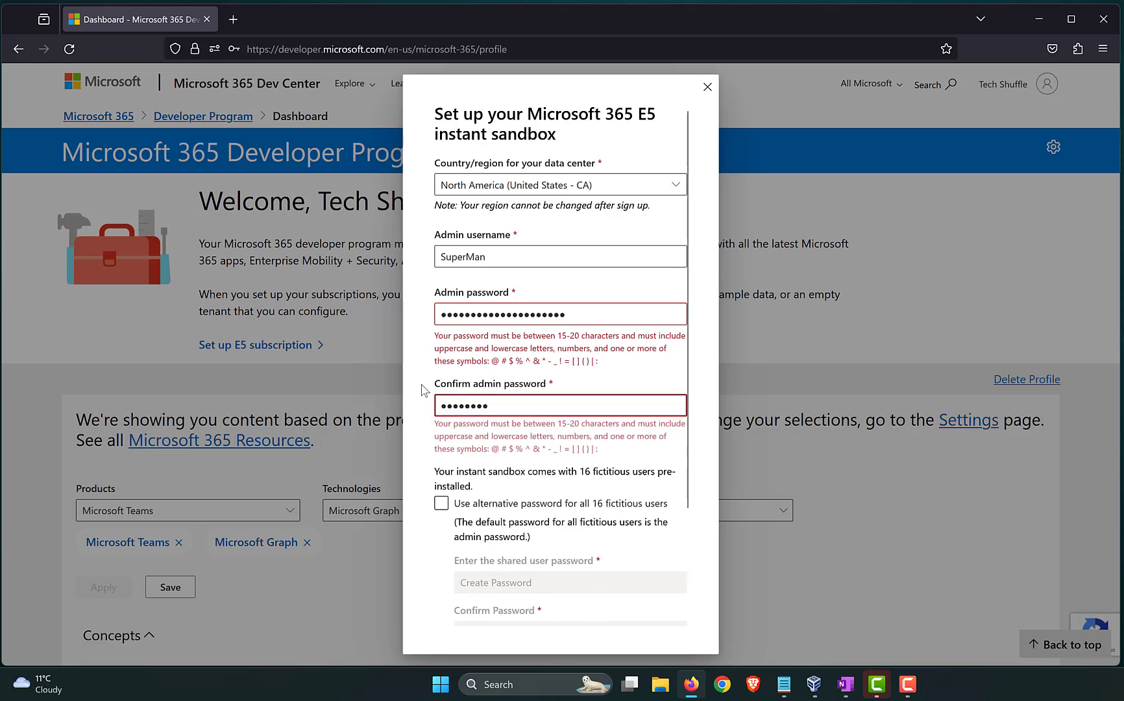
key("Tab")
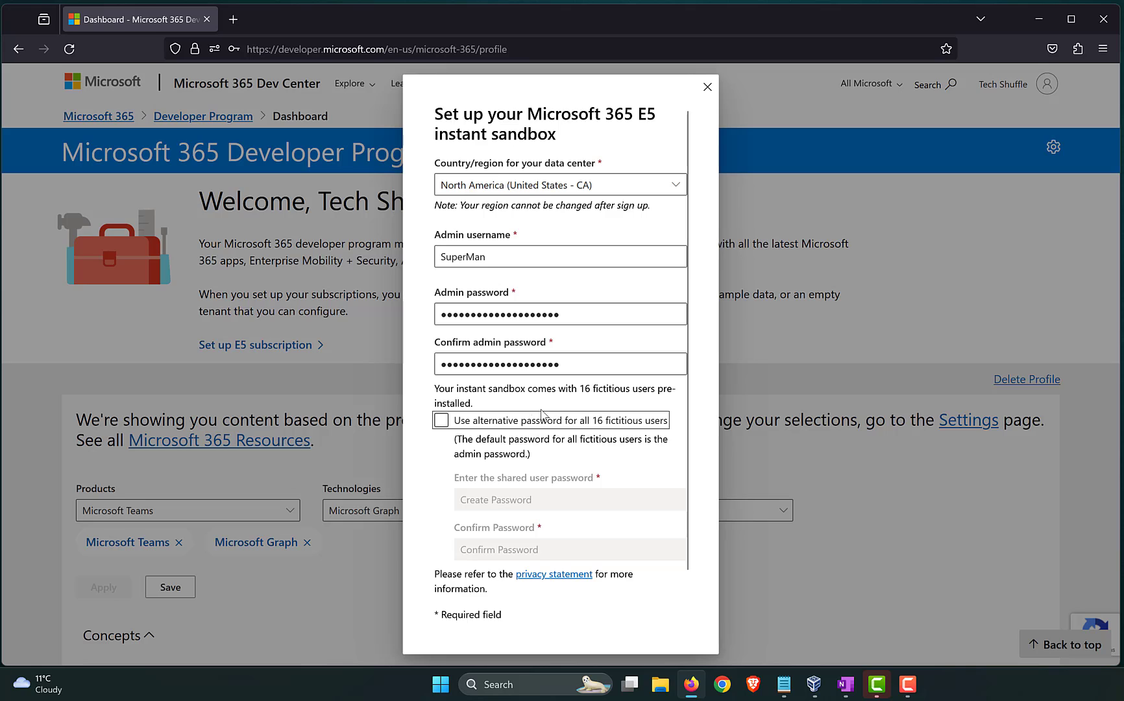
left_click(444, 428)
left_click(485, 426)
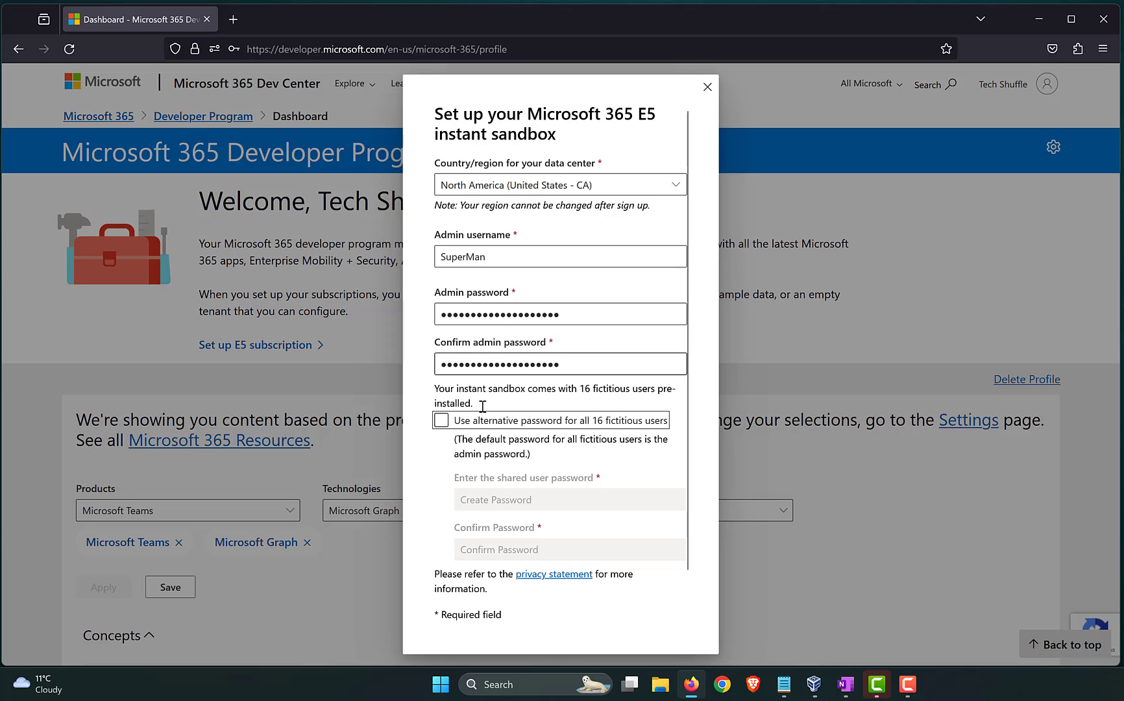
left_click(440, 421)
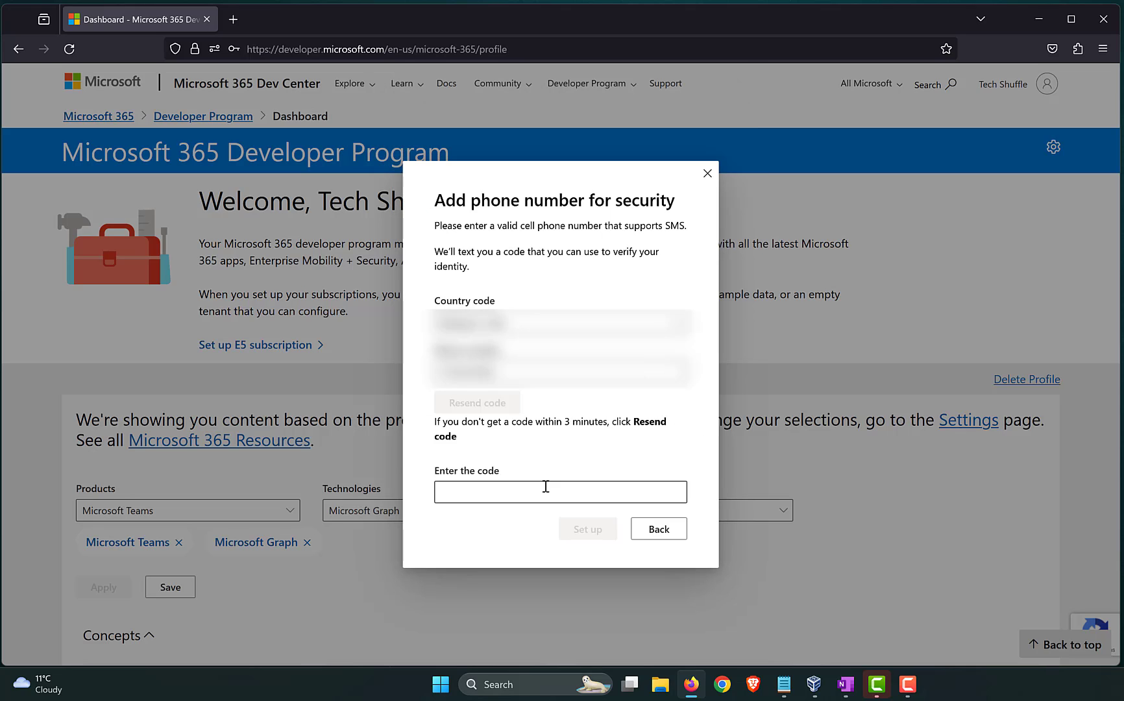
- Type the texted verification code into the Enter the code box
left_click(542, 489)
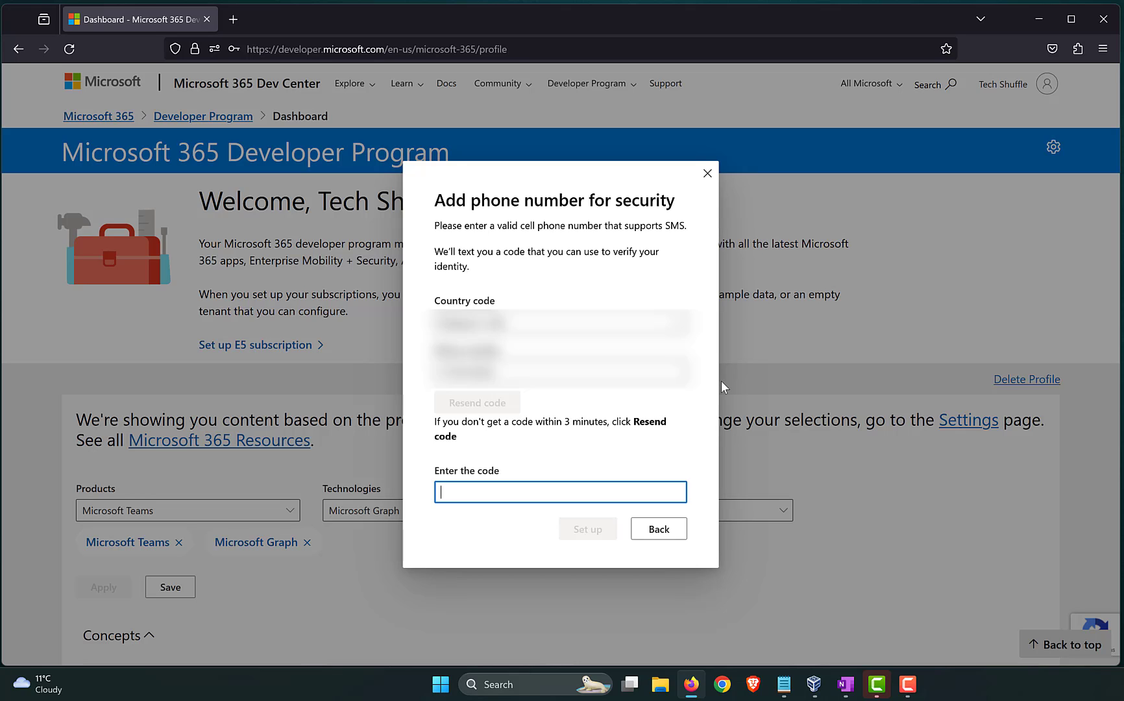
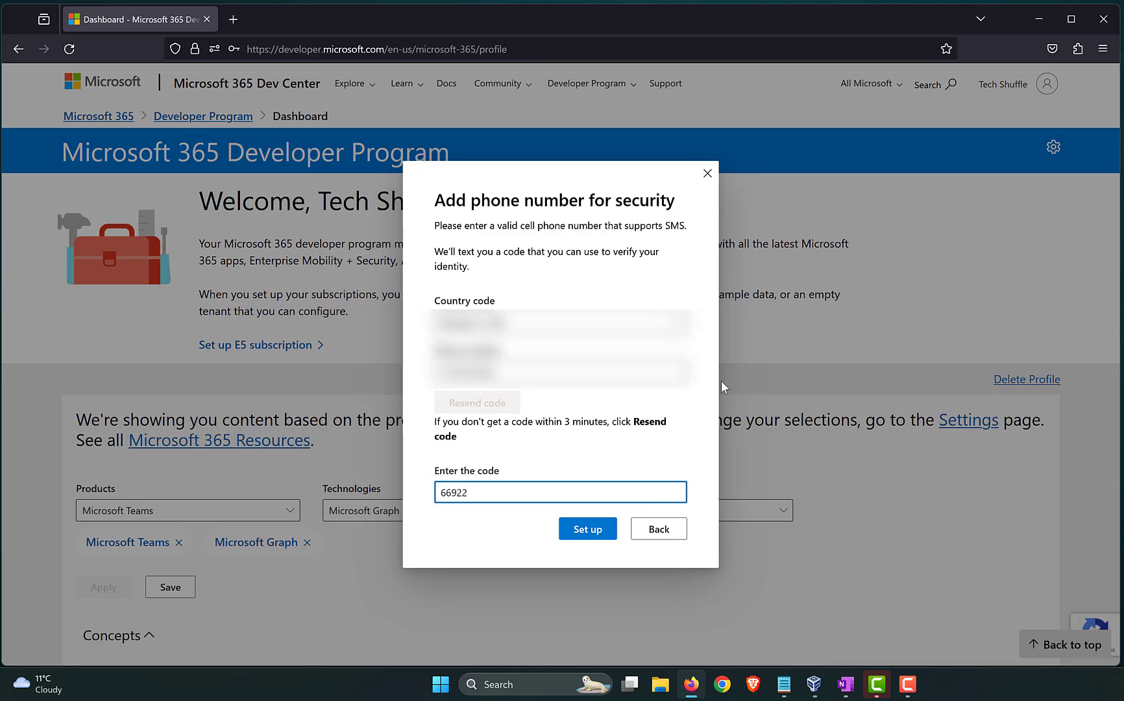
- Set up the Renewable E5 sandbox subscription and wait for it to provision
left_click(598, 531)
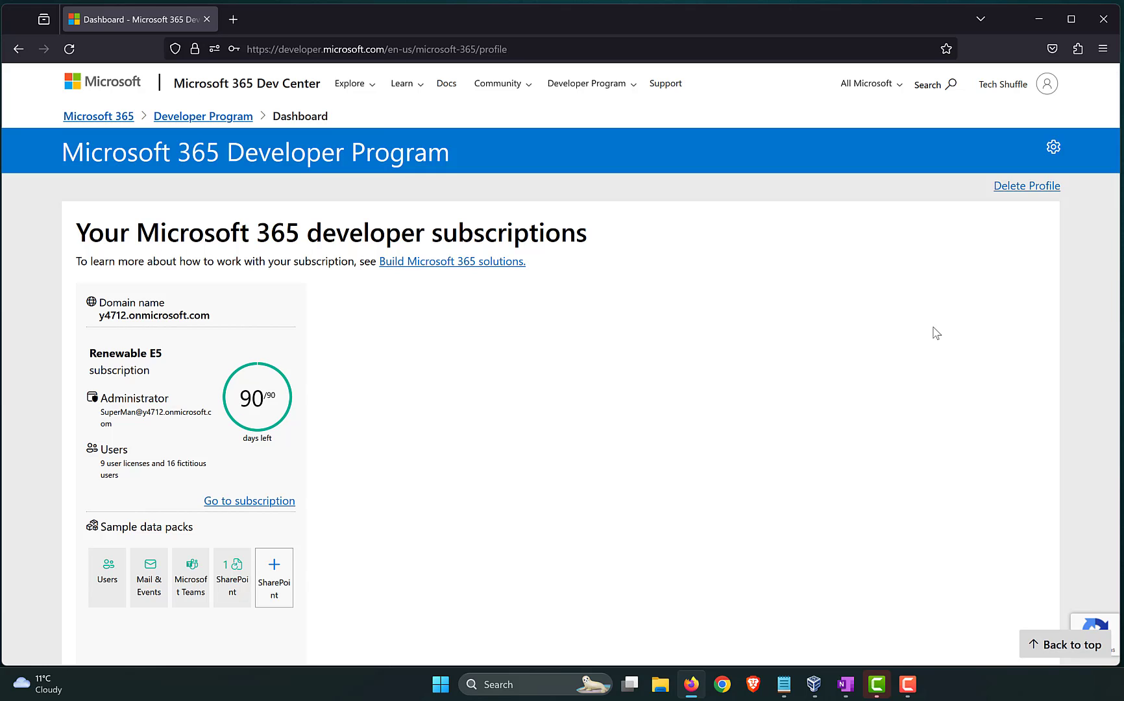
scroll(836, 347, "down", 1)
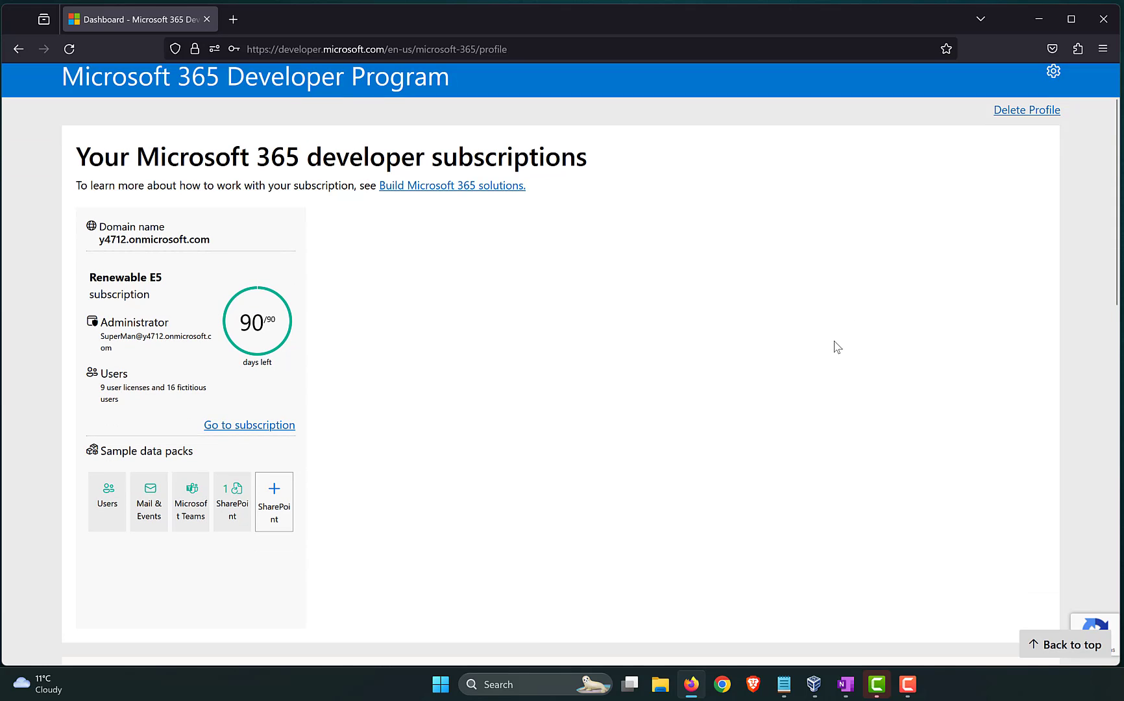
scroll(837, 347, "up", 1)
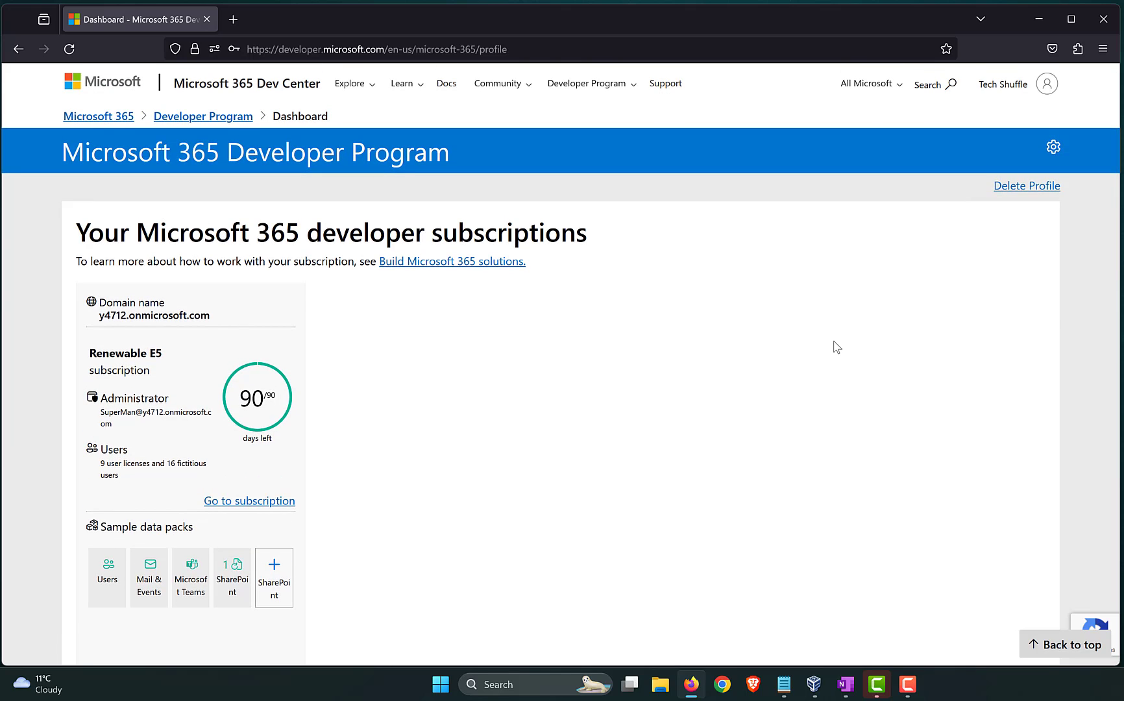
scroll(837, 347, "down", 1)
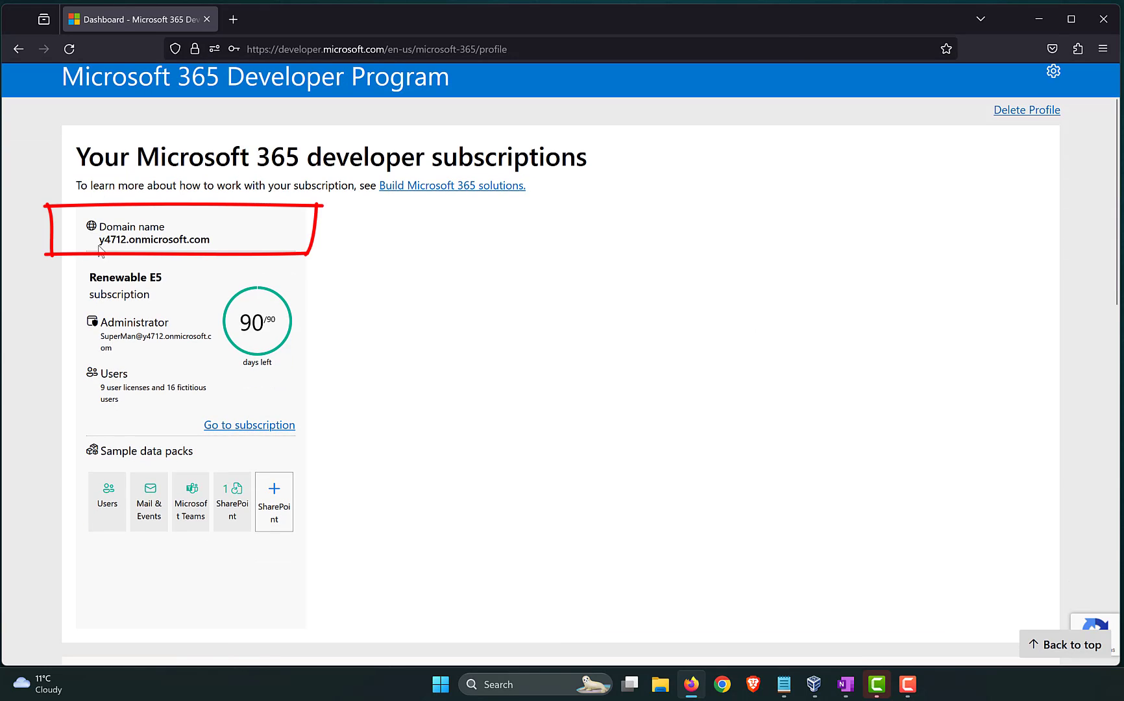
- Highlight the sandbox domain name, the Renewable E5 subscription label and the administrator details
left_click_drag(96, 238, 216, 249)
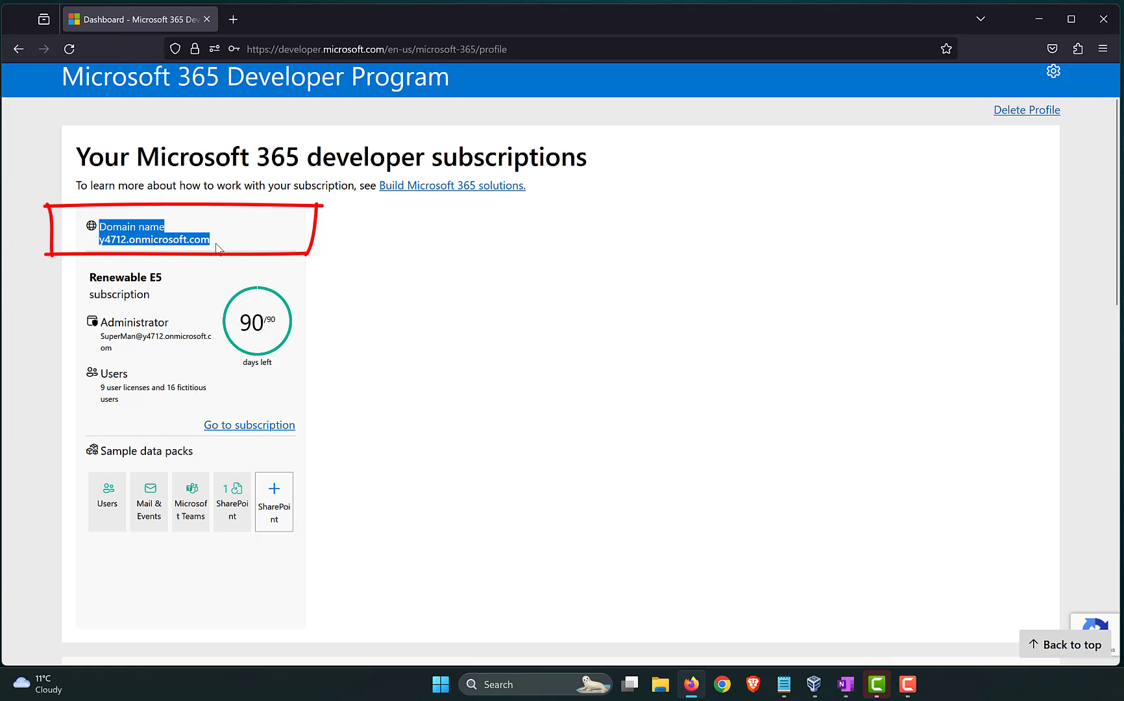
left_click(217, 248)
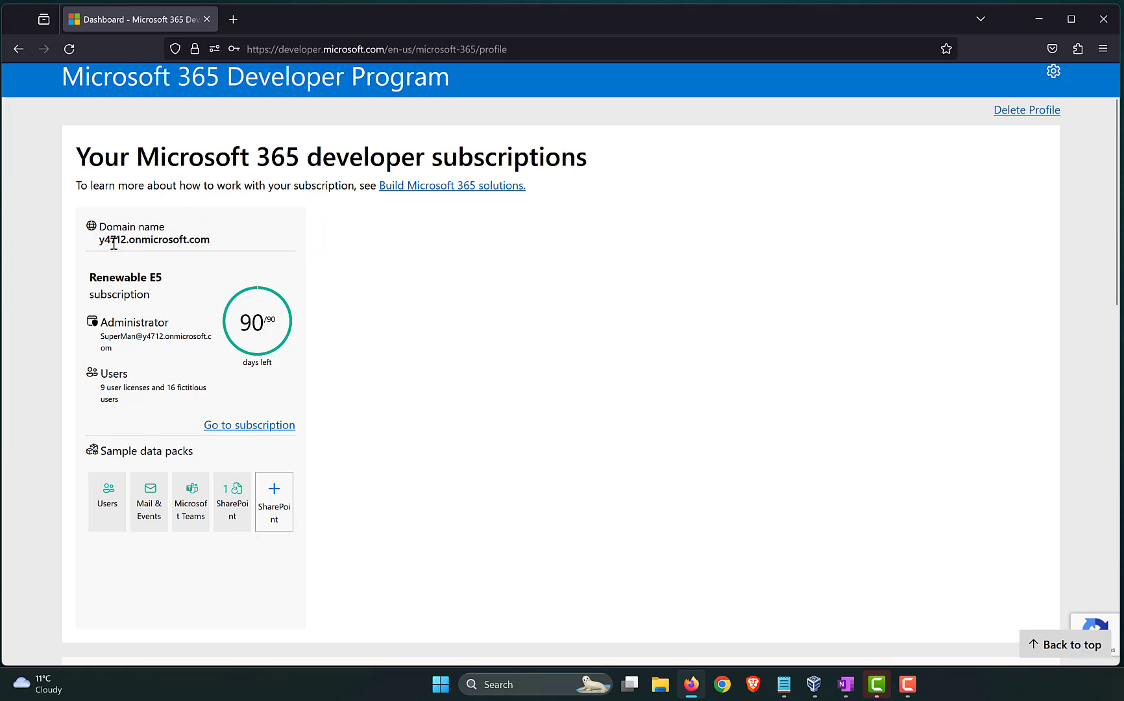
left_click_drag(99, 244, 212, 243)
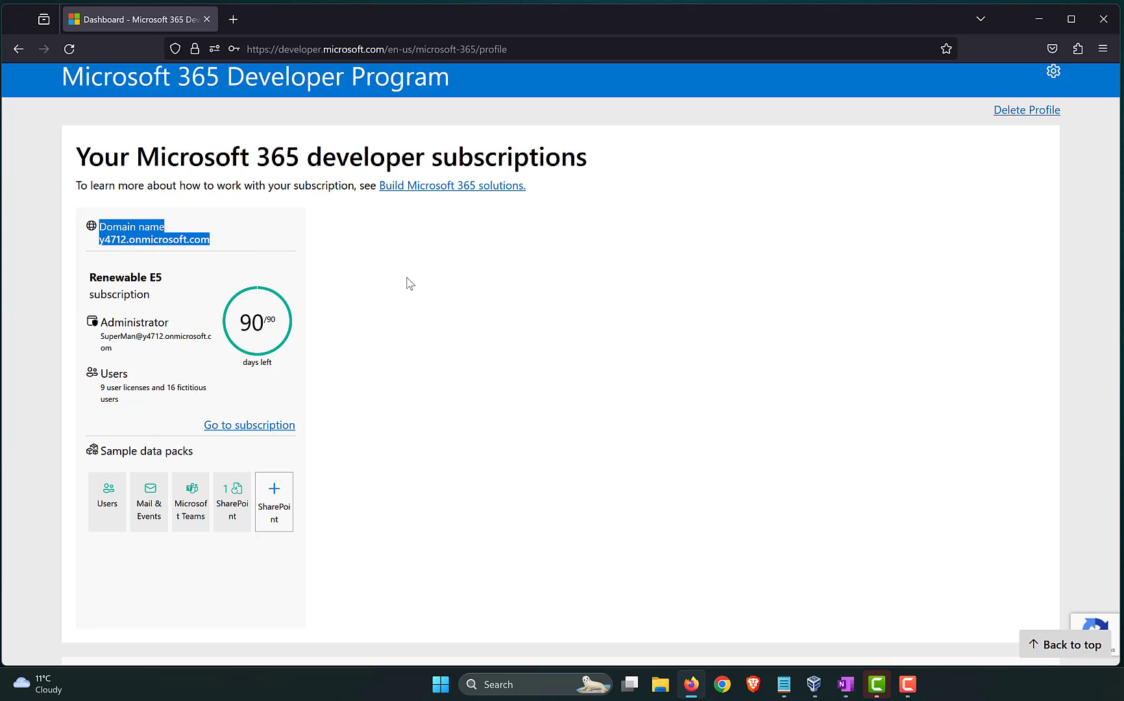
left_click(407, 278)
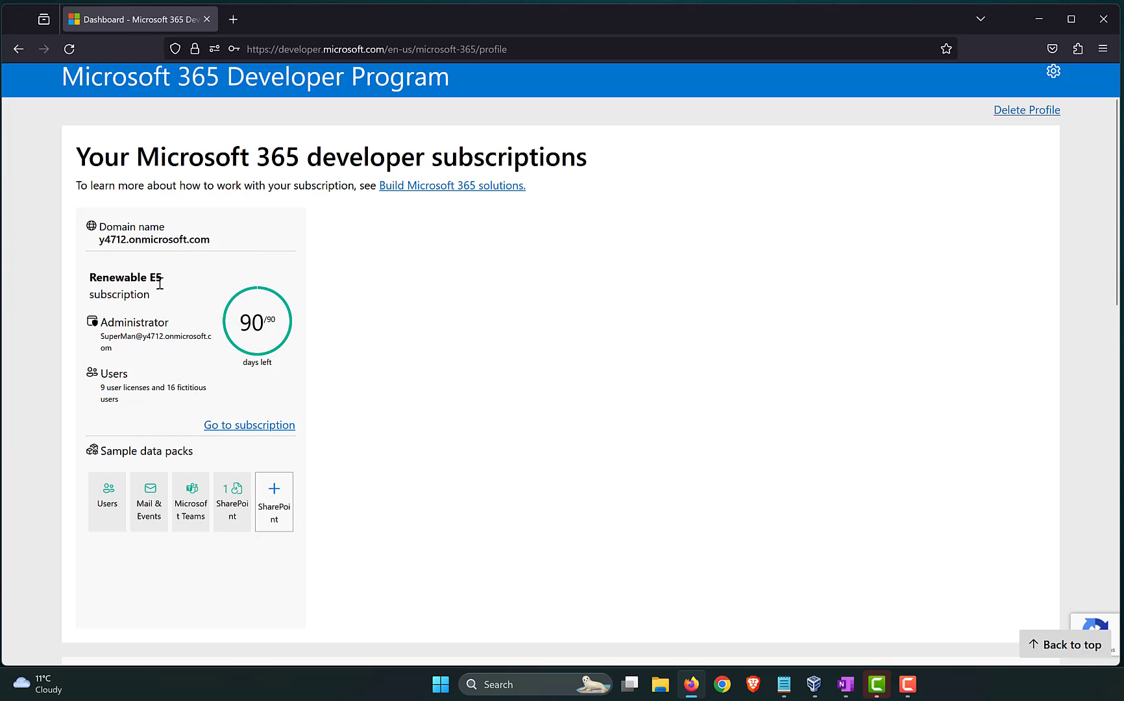
left_click_drag(151, 298, 89, 278)
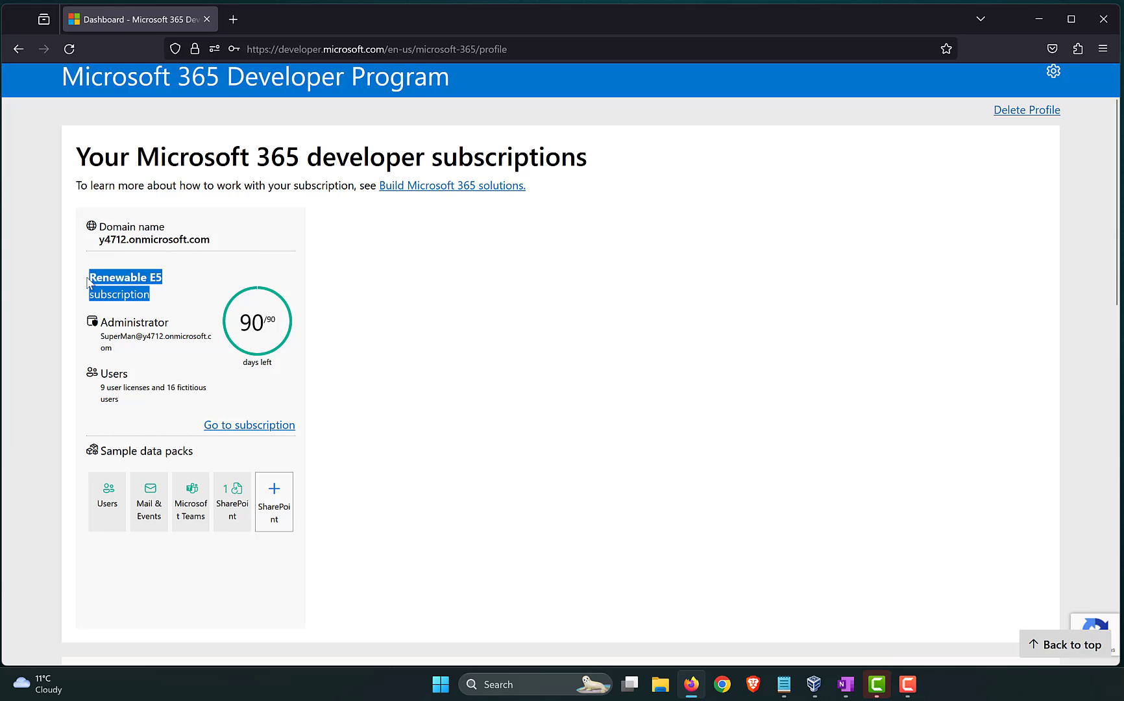
left_click(113, 337)
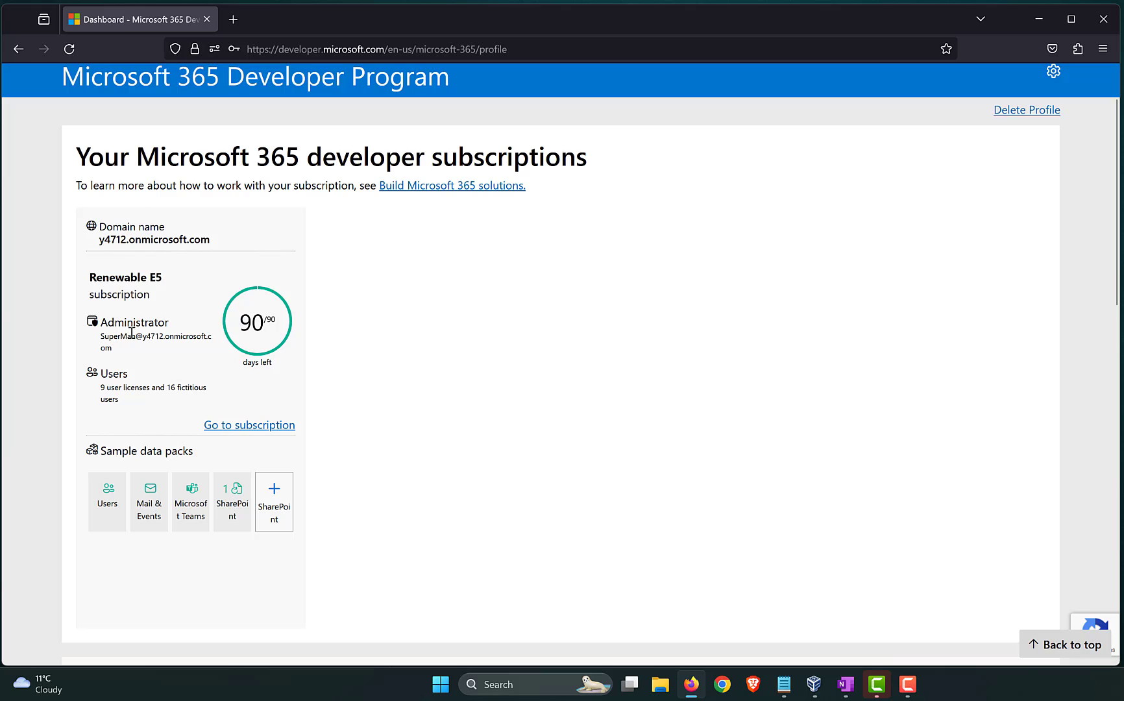
left_click_drag(135, 336, 101, 321)
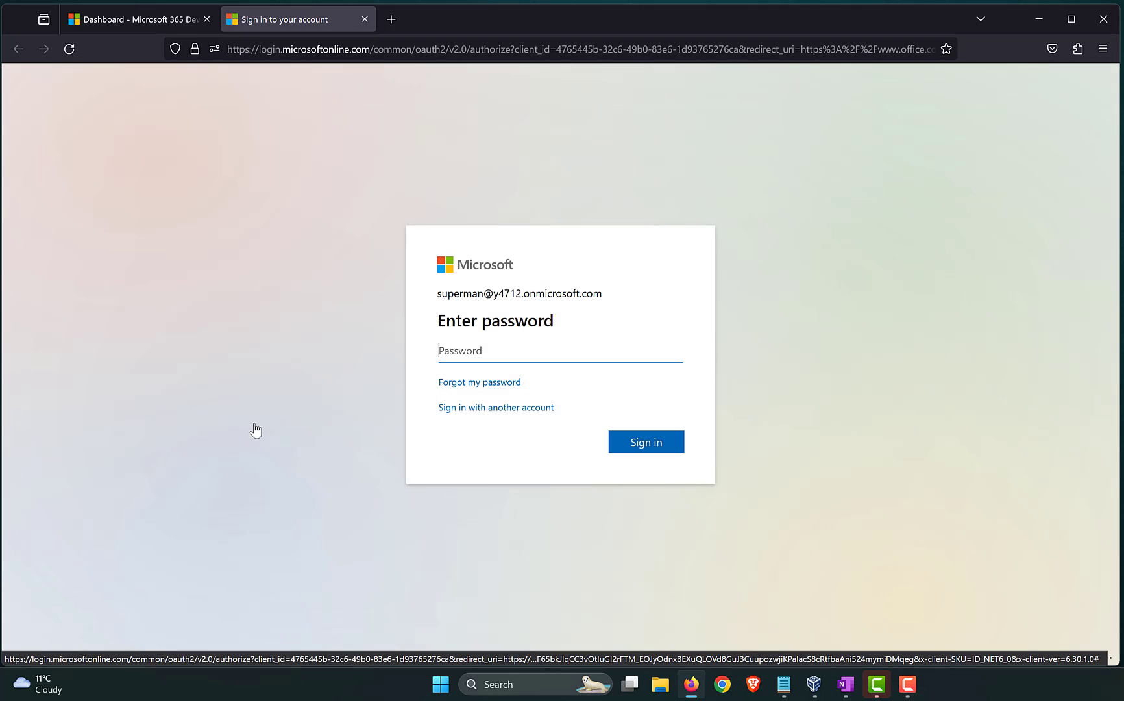
- Sign in as the sandbox admin by pasting the password from the notes
key("alt+Tab")
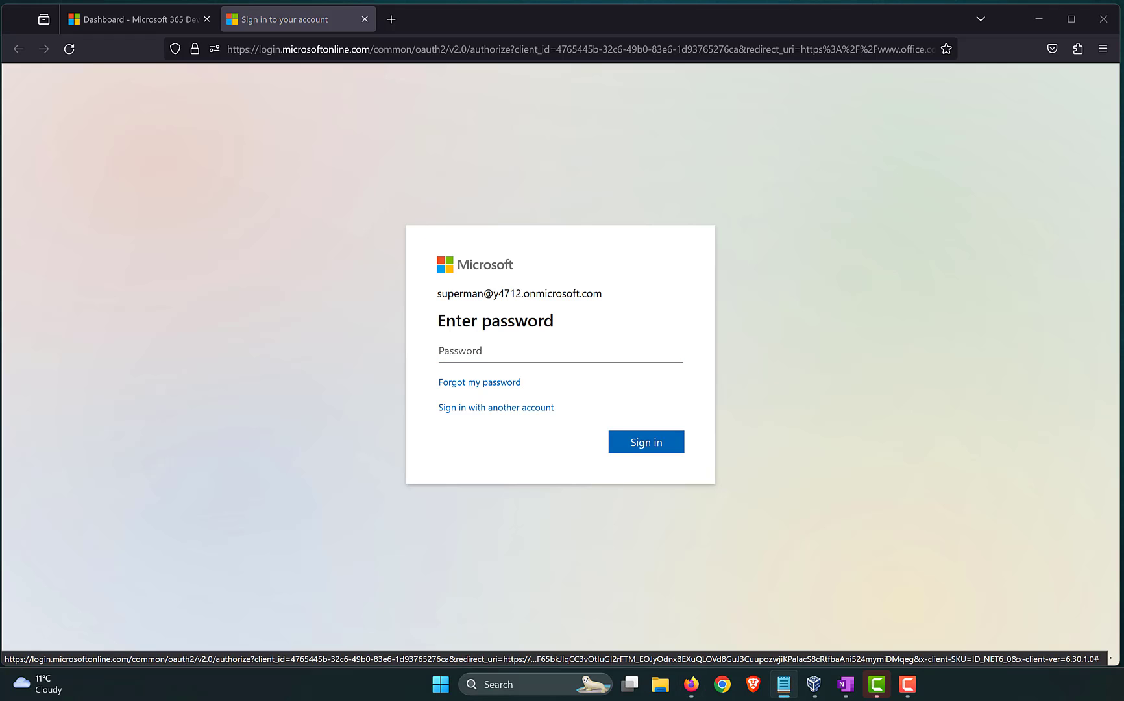
left_click(533, 356)
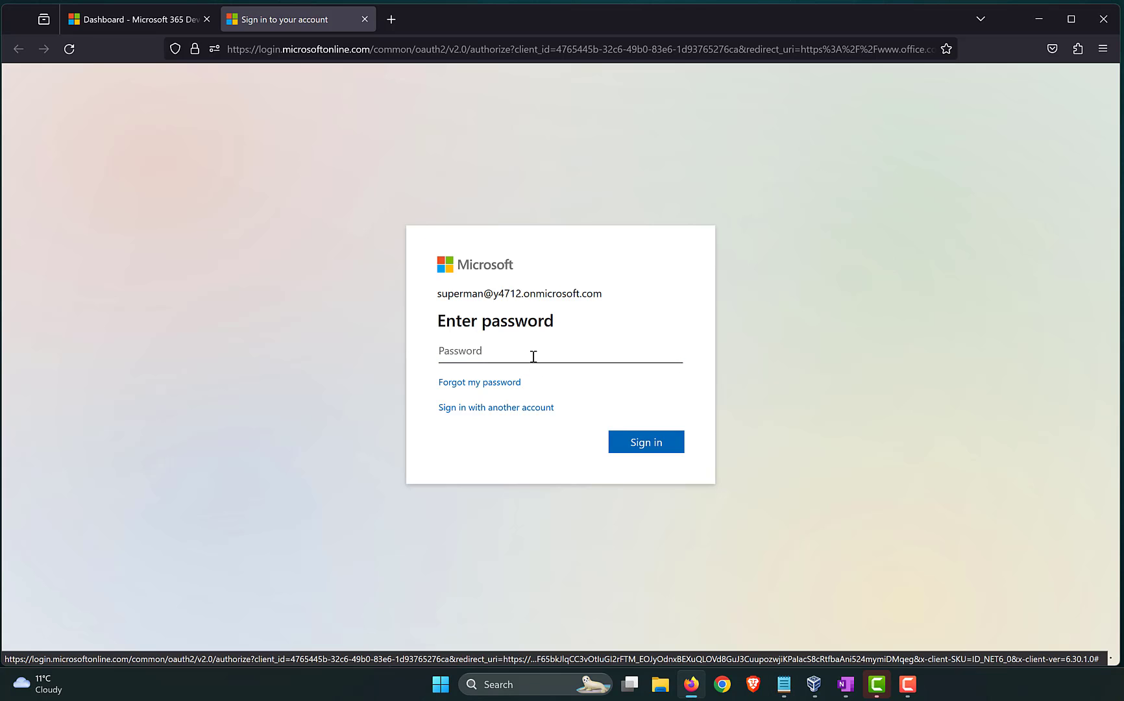
key("ctrl+v")
left_click(658, 442)
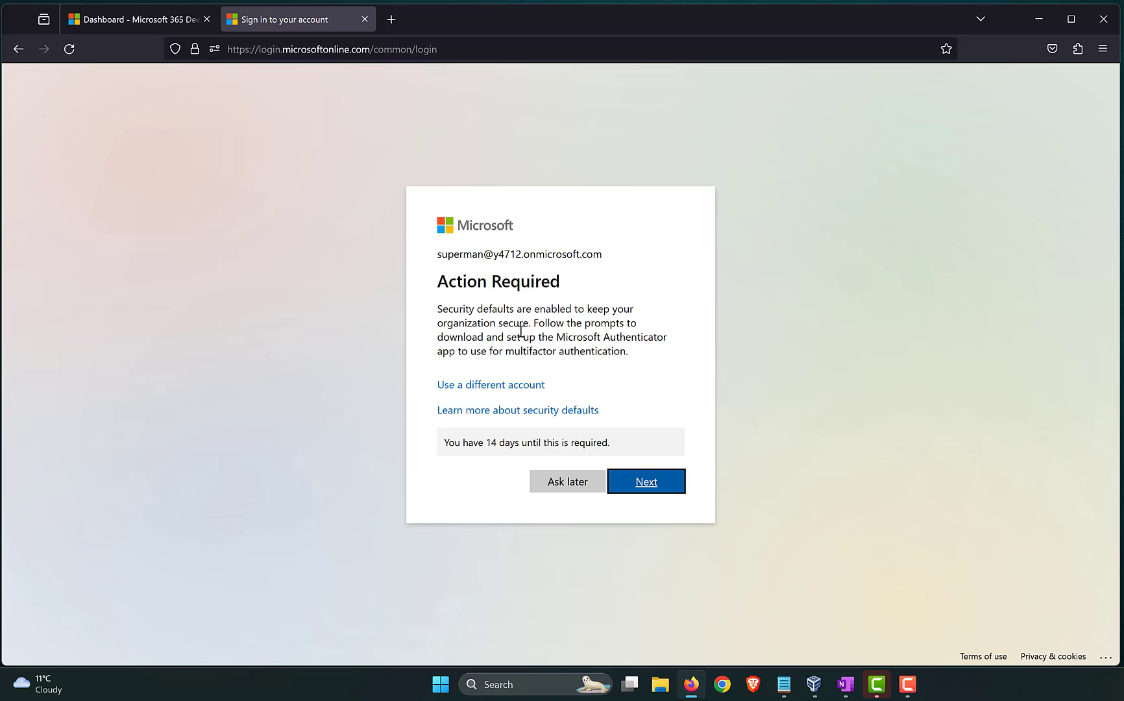
- Read the security defaults and Authenticator notice, then choose Ask later
left_click_drag(531, 324, 438, 309)
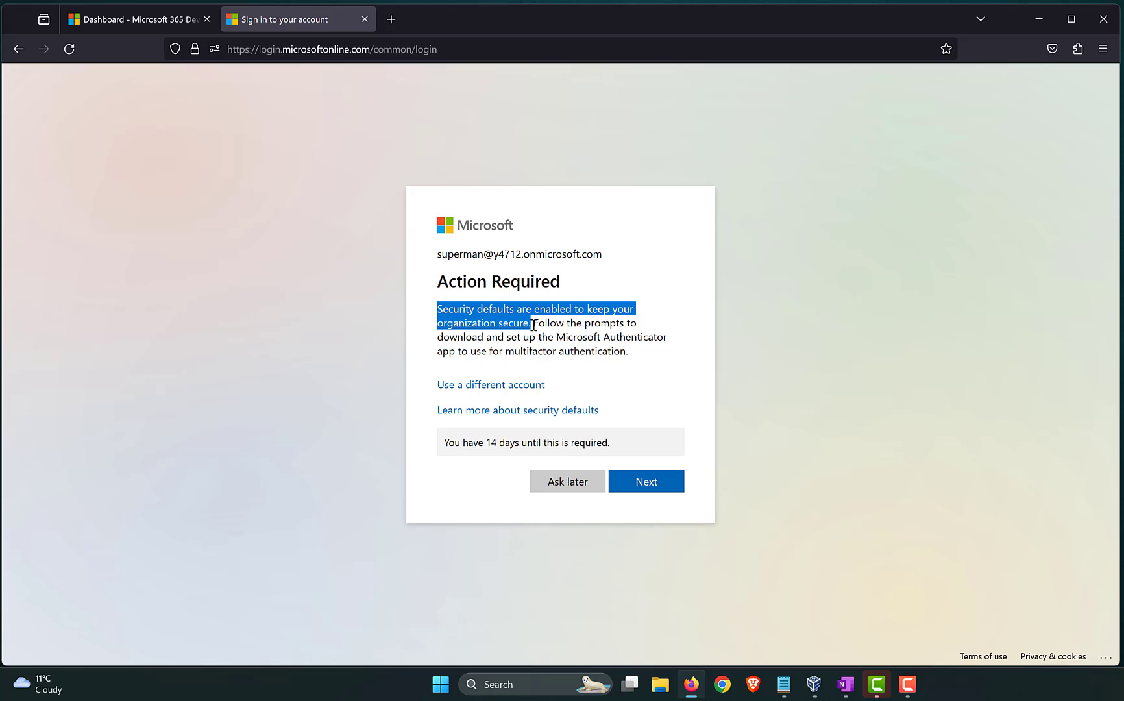
left_click(589, 325)
left_click_drag(533, 322, 650, 354)
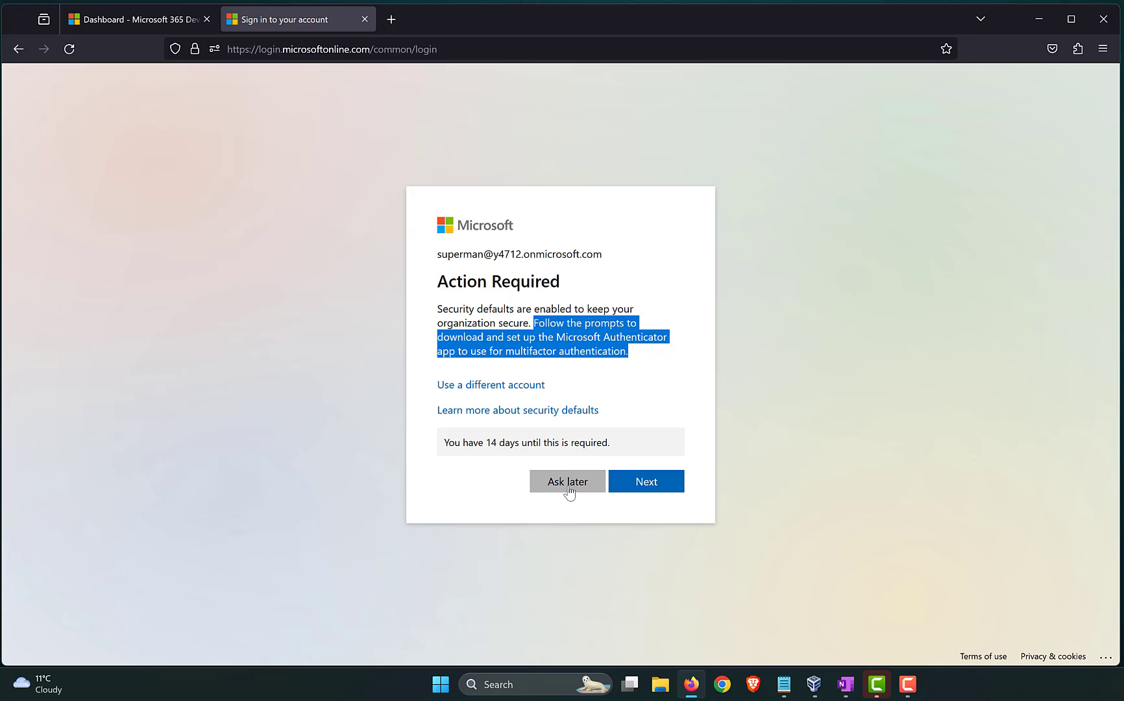
left_click(526, 484)
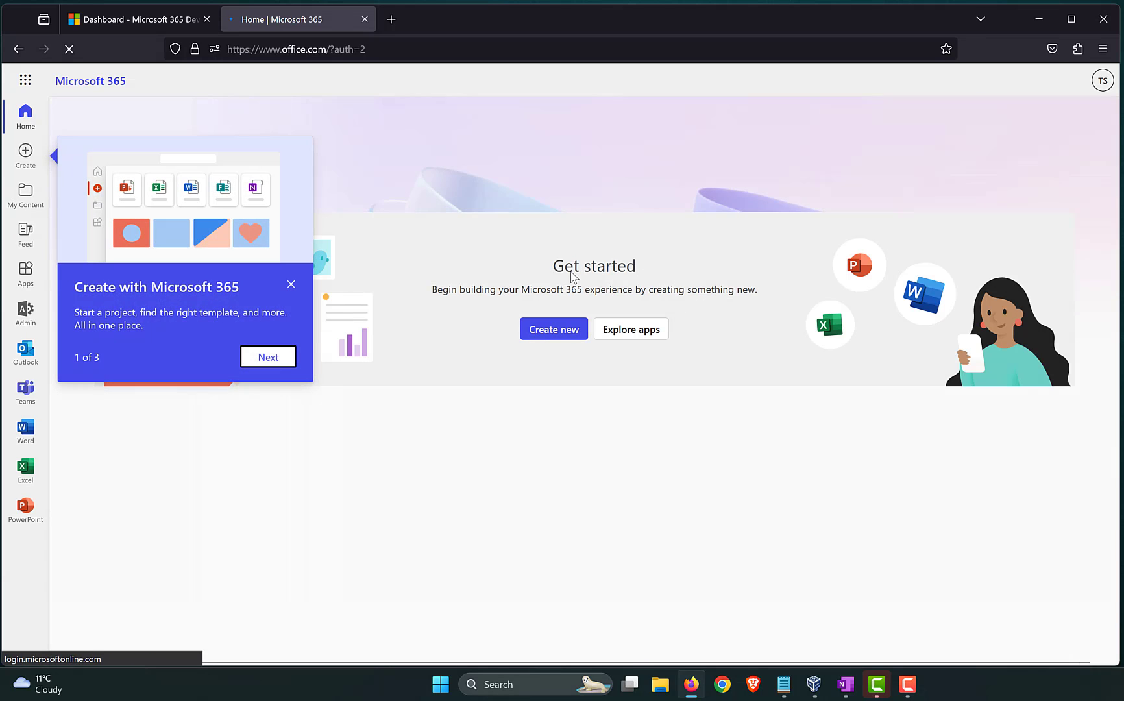
- Dismiss the Create with Microsoft 365 tour tips and click through all the welcome slides
left_click(291, 283)
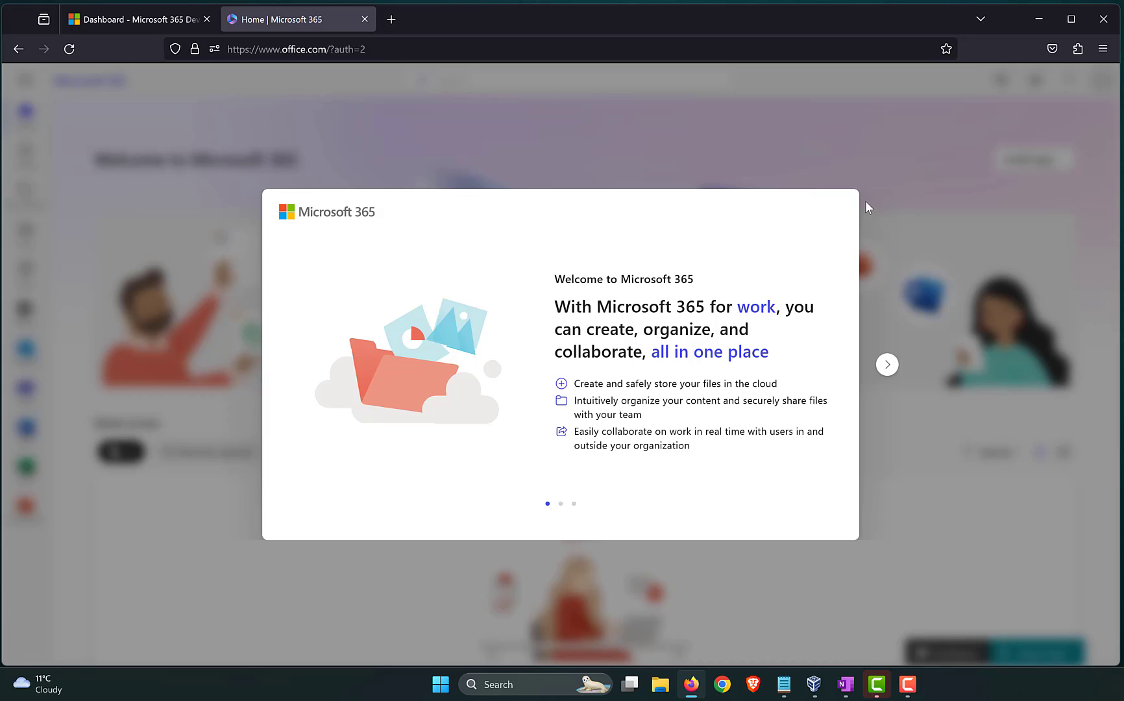
left_click(888, 364)
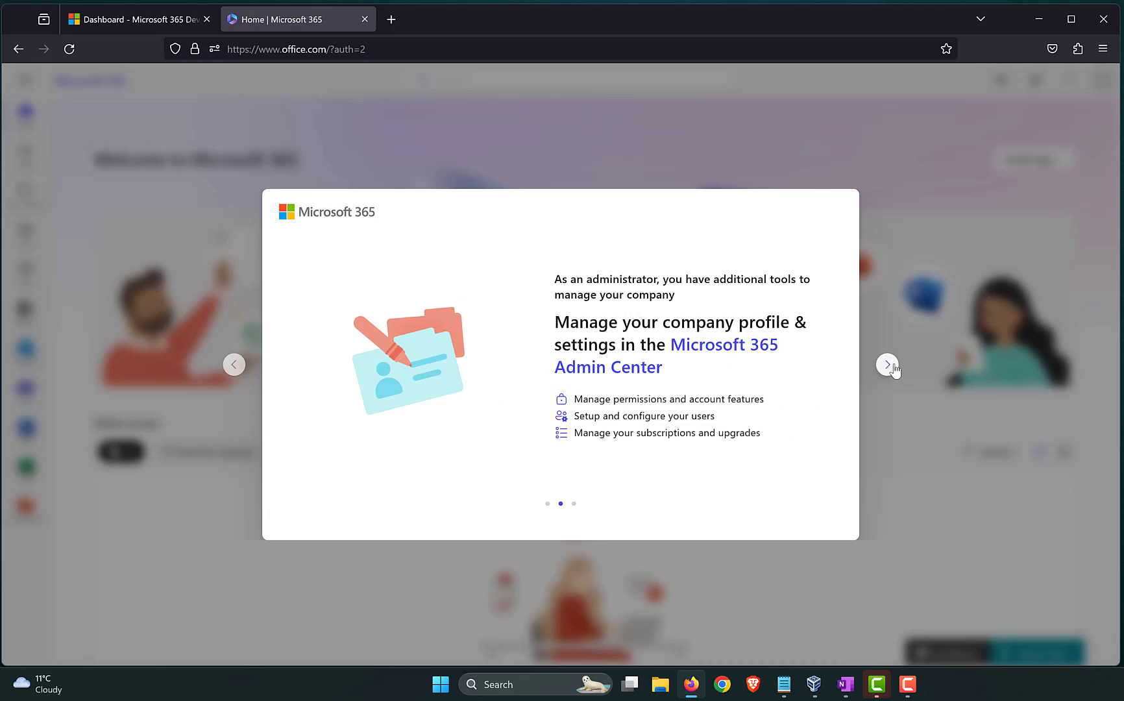
left_click(888, 365)
left_click(890, 365)
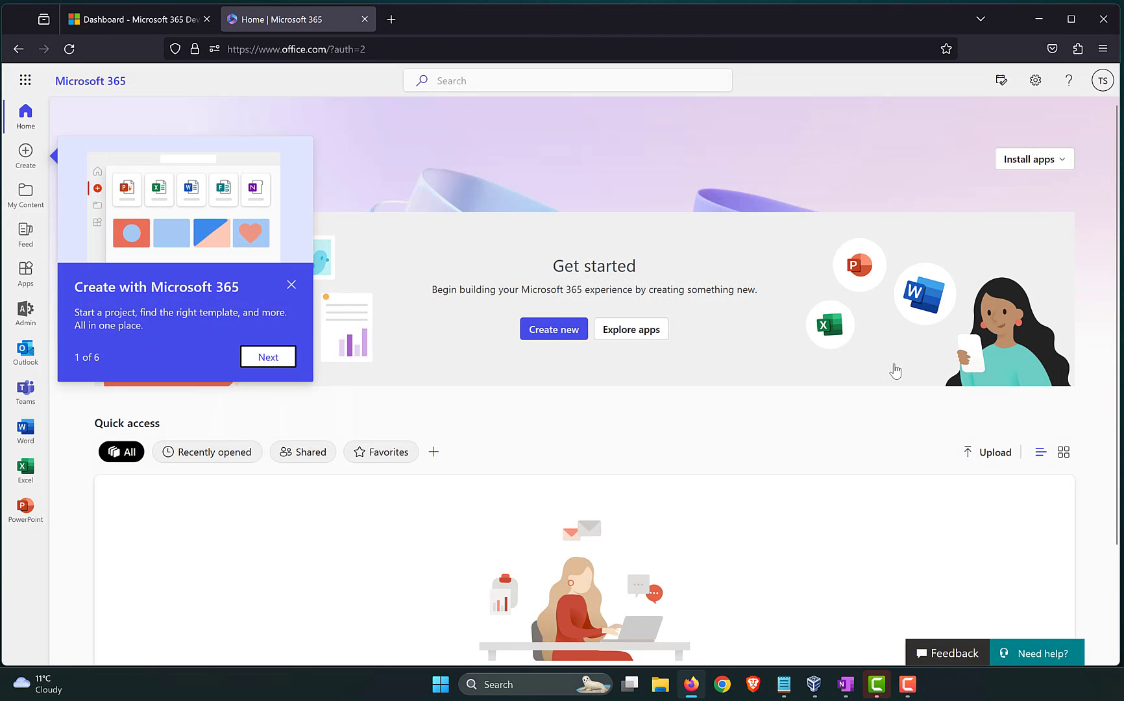
left_click(291, 285)
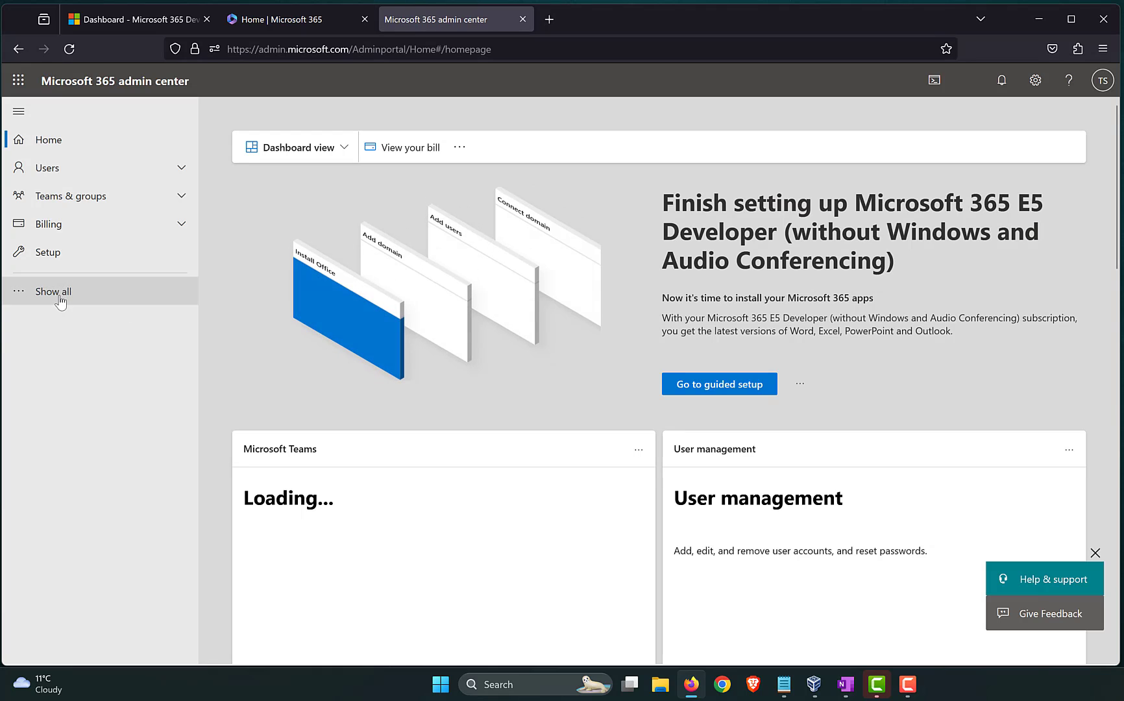
- Show all admin sections, expand Users and go to Active users
left_click(85, 289)
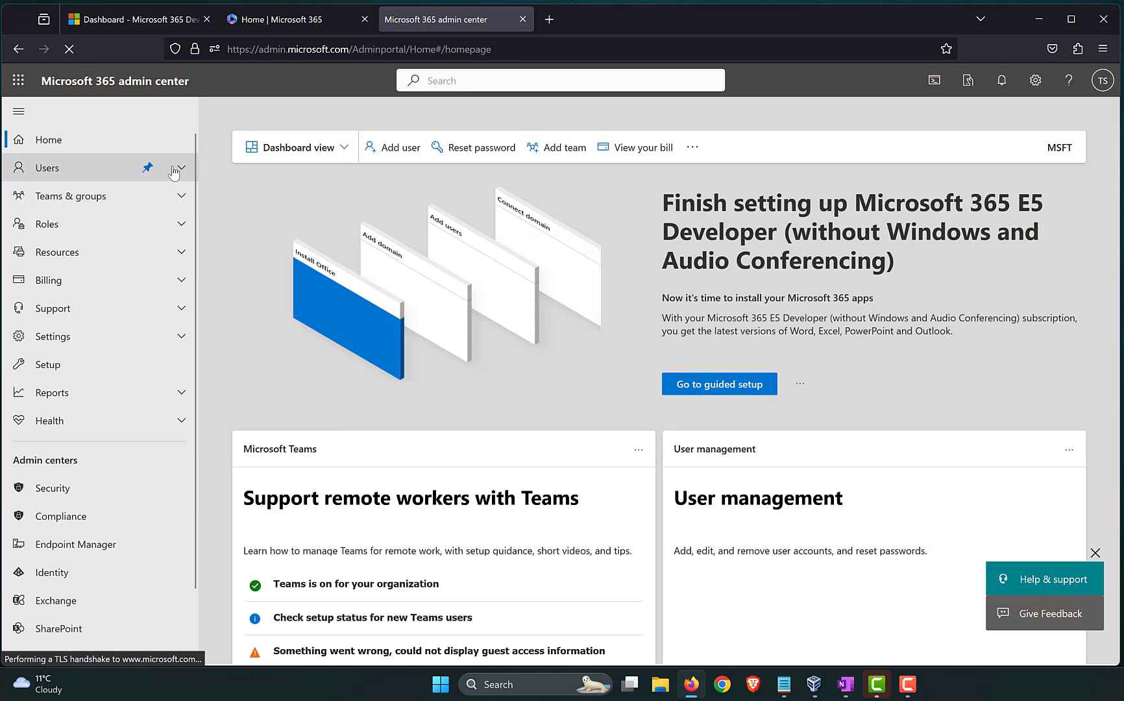
left_click(97, 167)
left_click(66, 200)
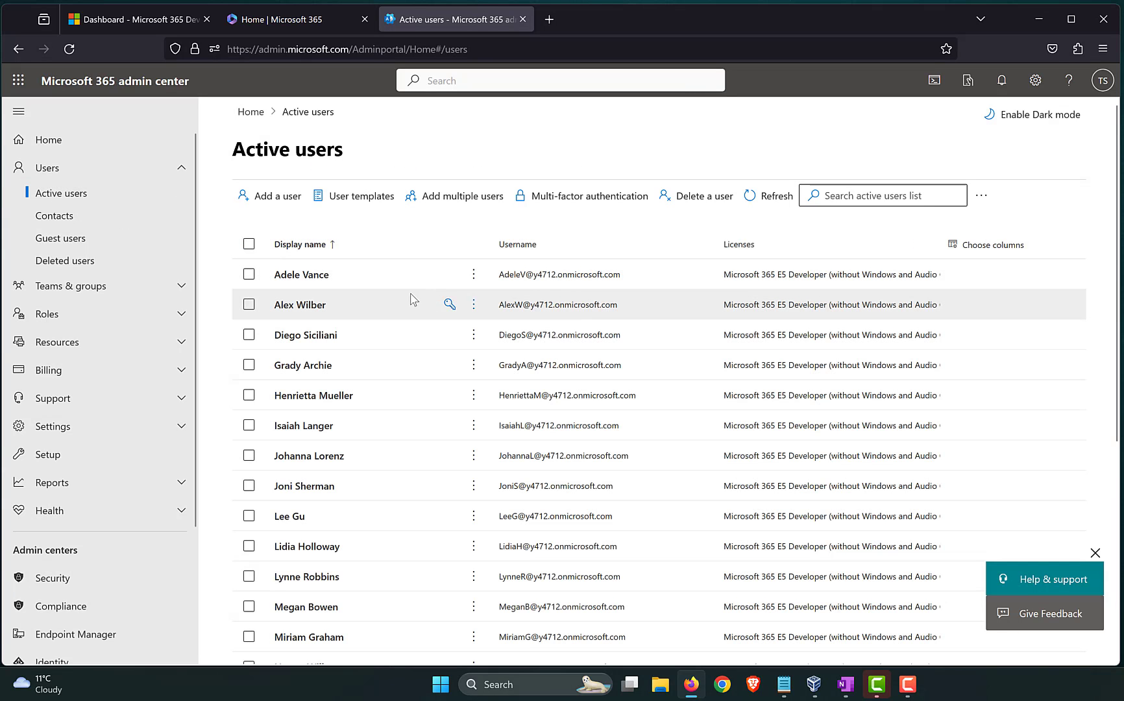
scroll(346, 407, "down", 5)
scroll(346, 417, "up", 5)
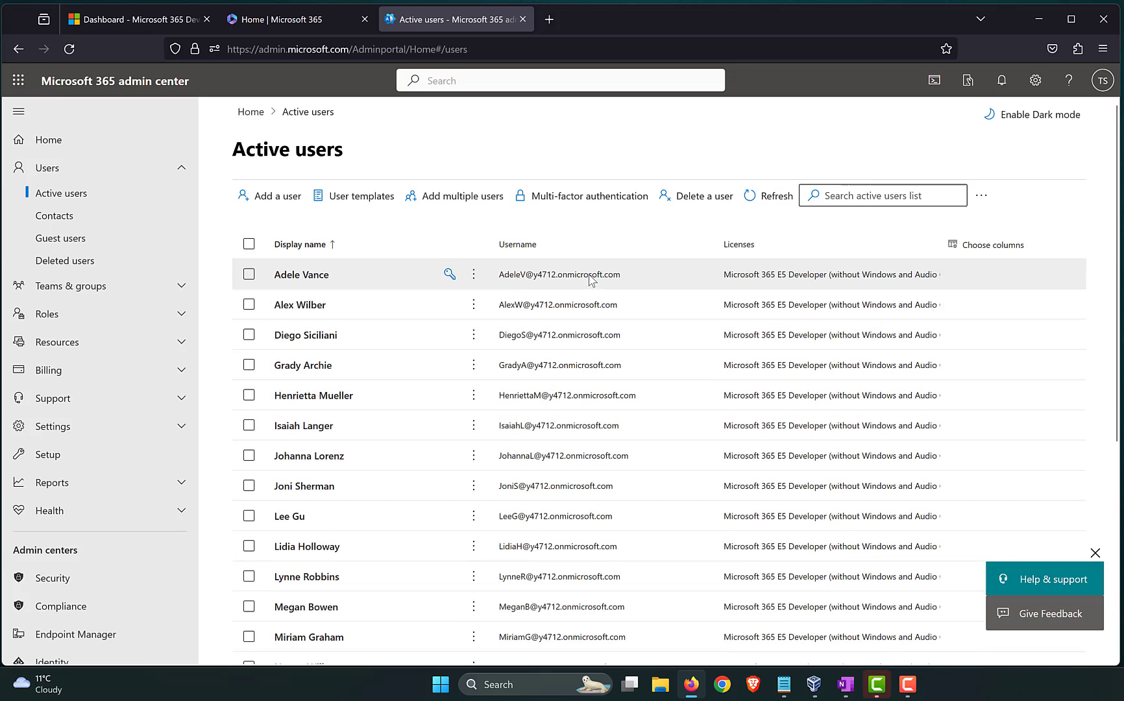
left_click(297, 271)
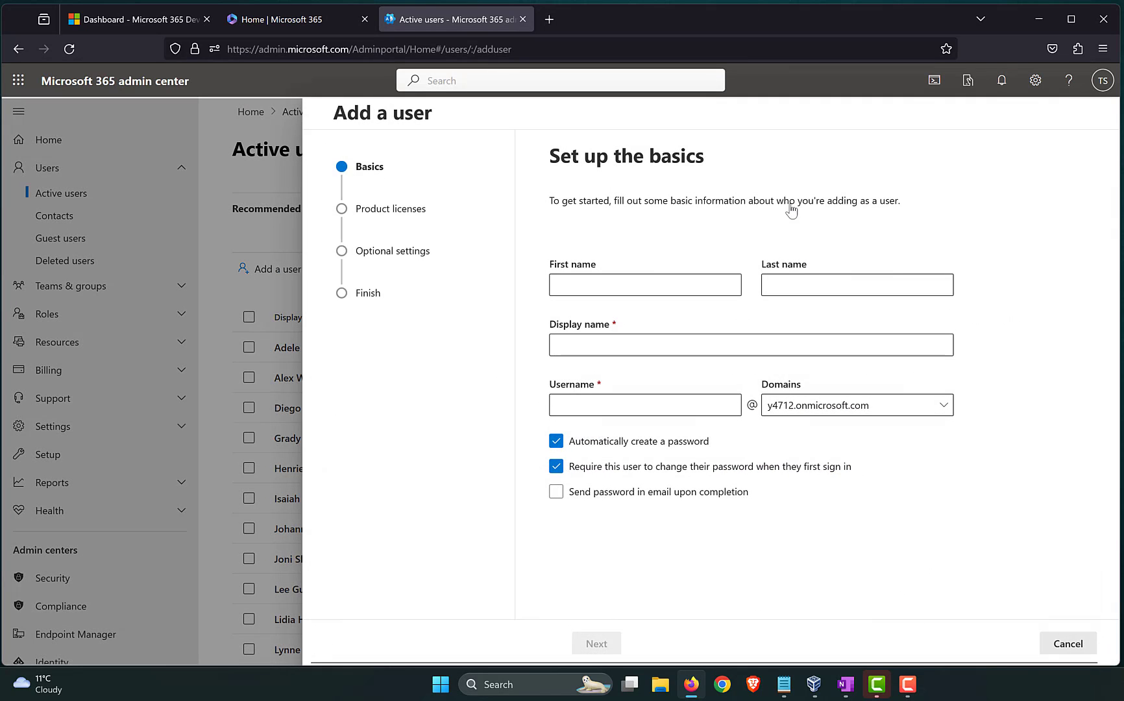
left_click(299, 150)
left_click(484, 397)
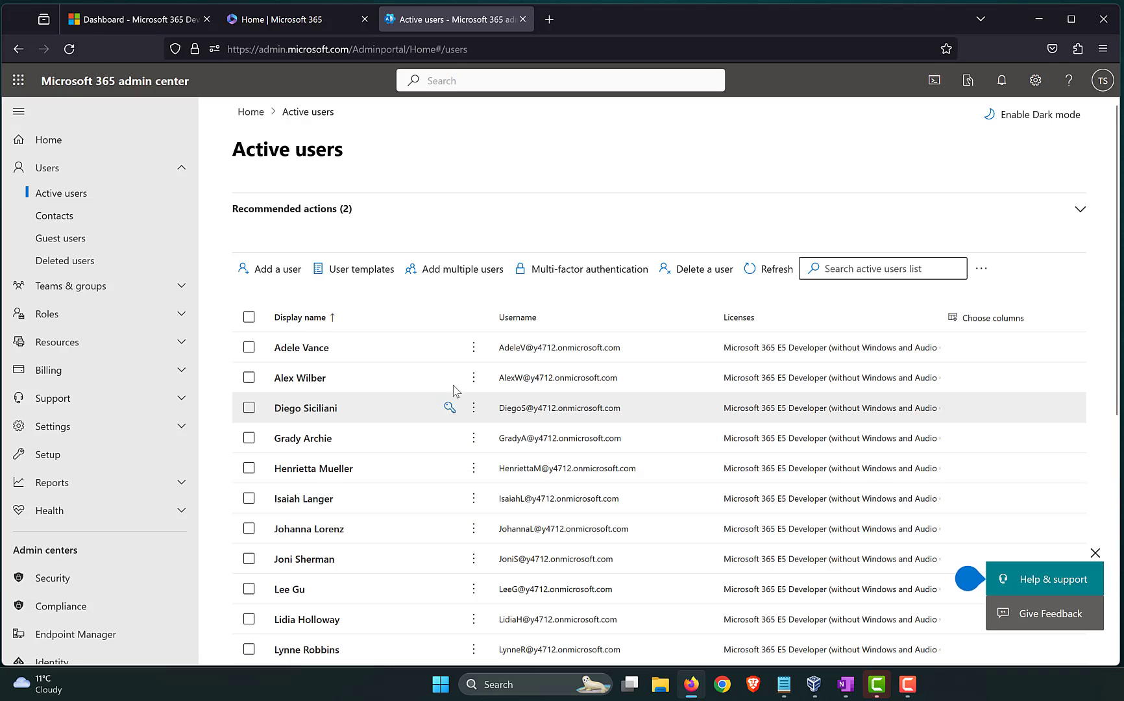
- Open the first sample user's details and browse the Account tab's groups, manager and contact info
left_click(305, 349)
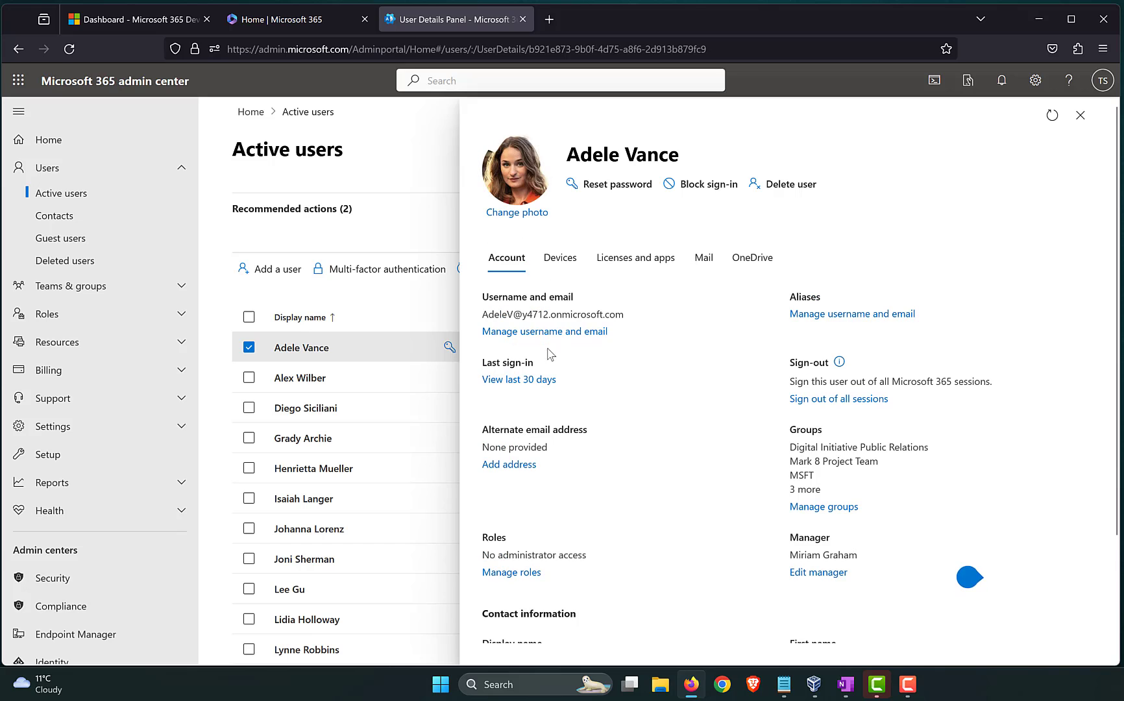
scroll(693, 403, "down", 3)
left_click_drag(790, 296, 846, 332)
scroll(909, 354, "up", 3)
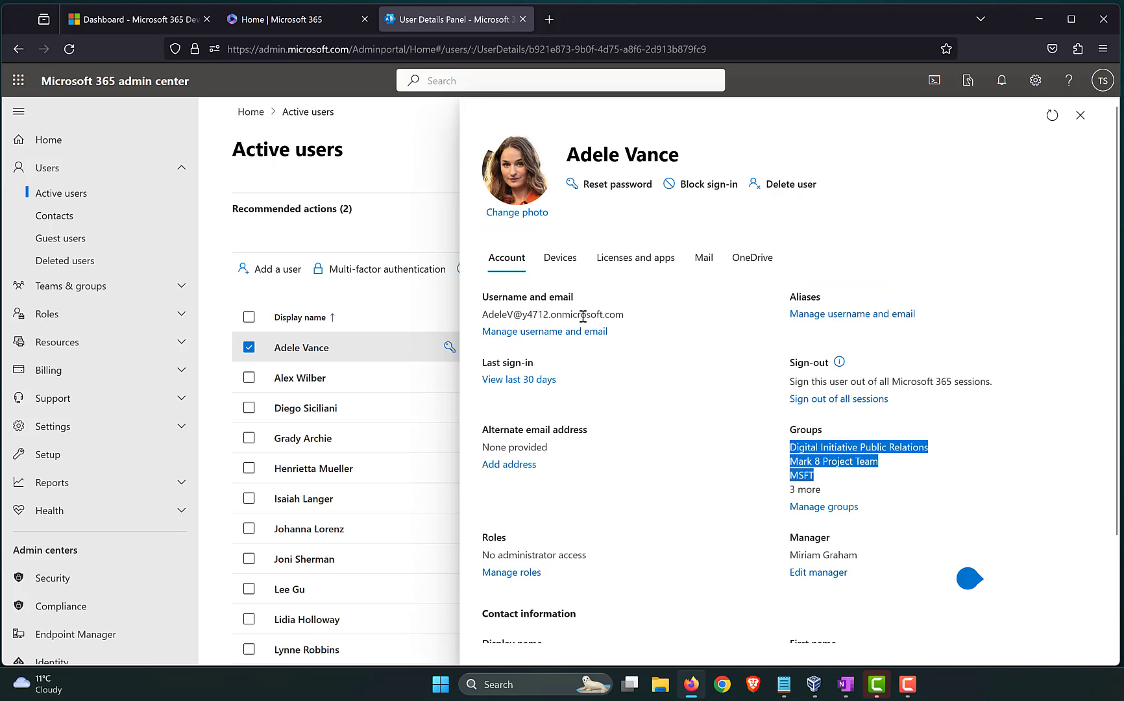
scroll(743, 326, "down", 3)
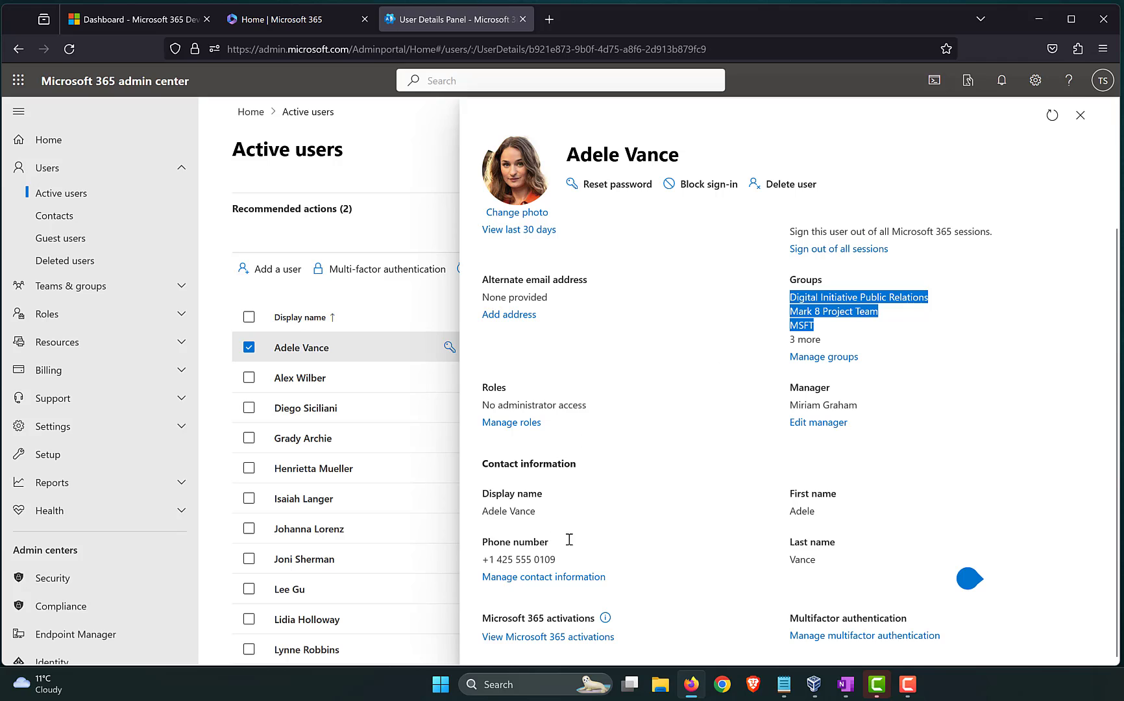
double_click(791, 512)
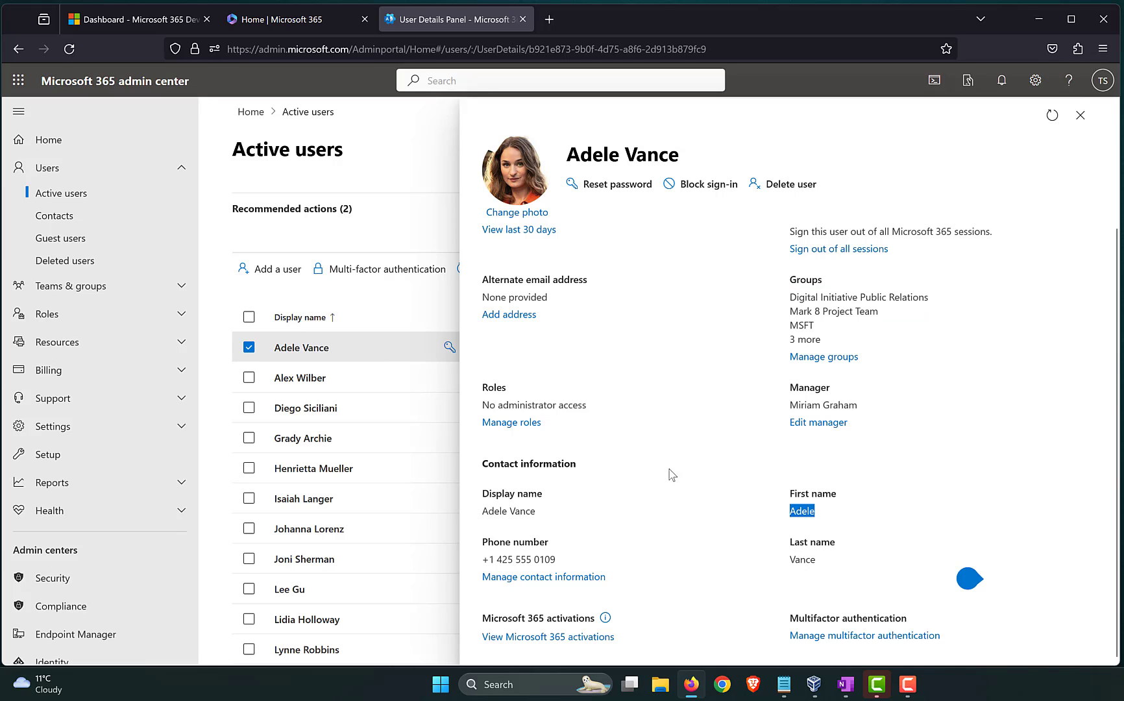
scroll(685, 459, "up", 3)
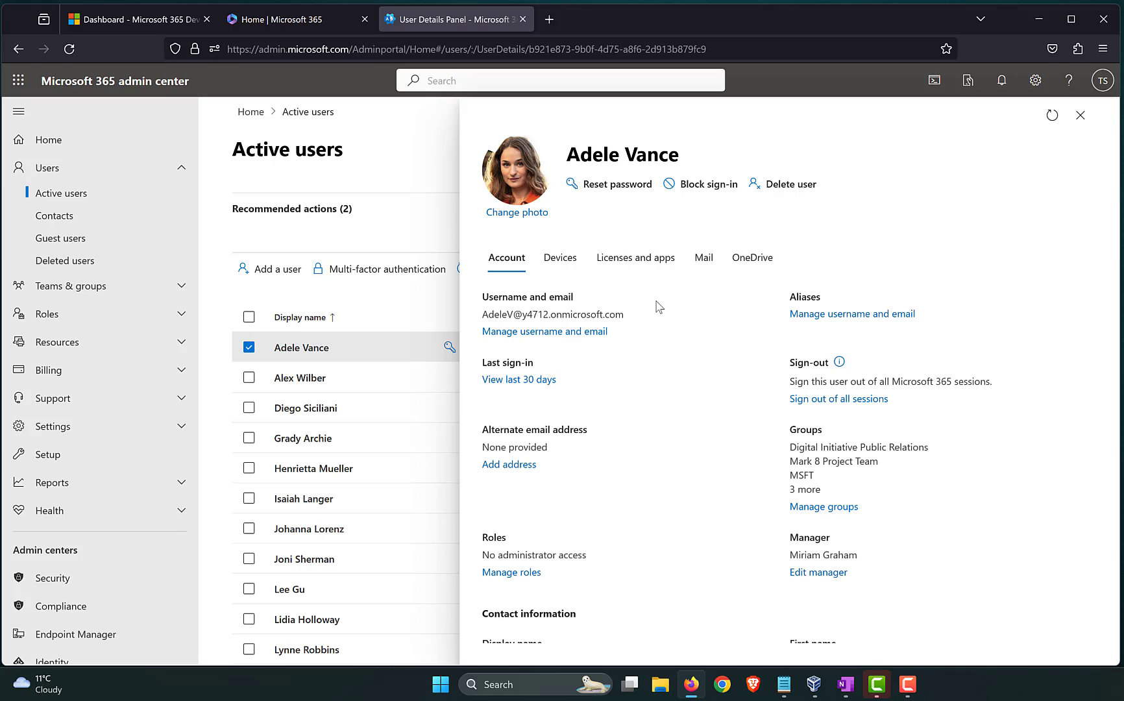
- Review the user's Devices, Licenses and apps (70 included apps) and Mail tabs, then close the panel
left_click(560, 258)
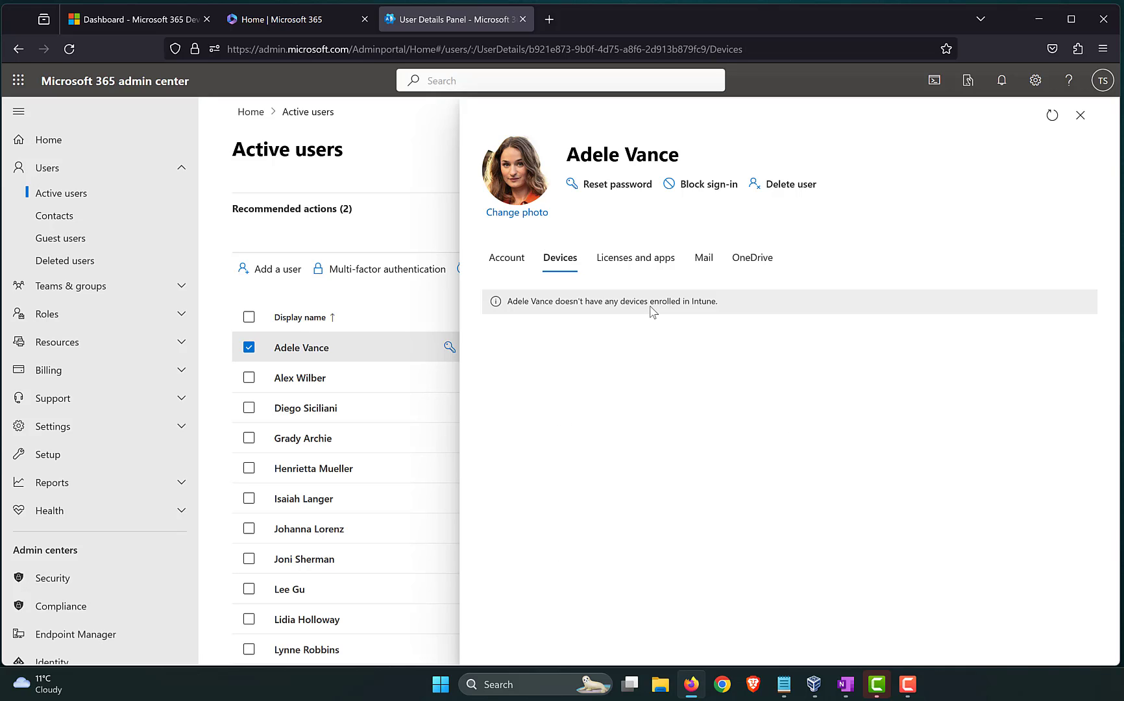
left_click(671, 270)
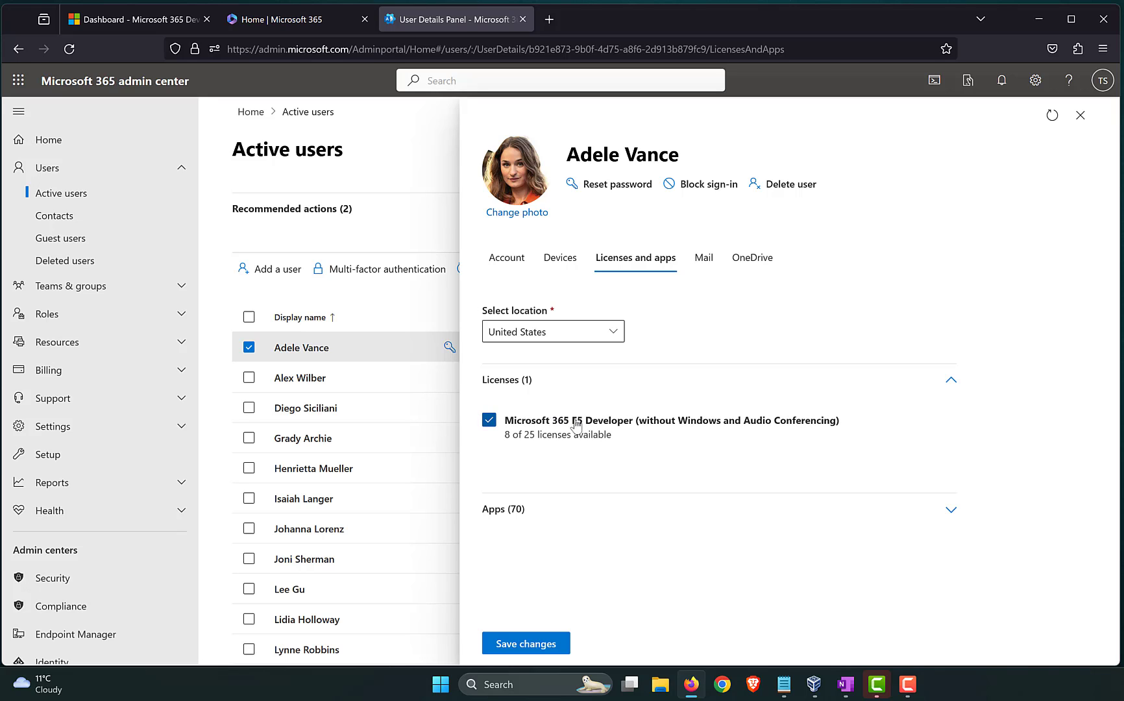
left_click(749, 523)
scroll(843, 412, "down", 6)
scroll(844, 413, "down", 10)
scroll(844, 413, "up", 7)
scroll(844, 413, "up", 9)
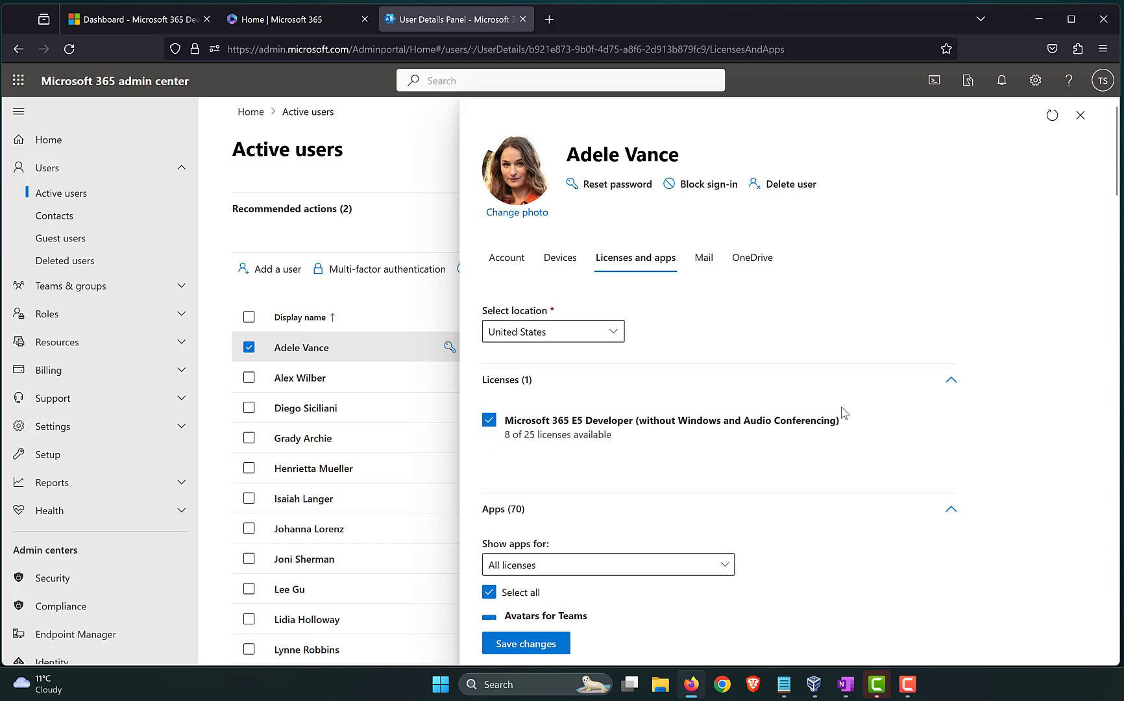
left_click(704, 258)
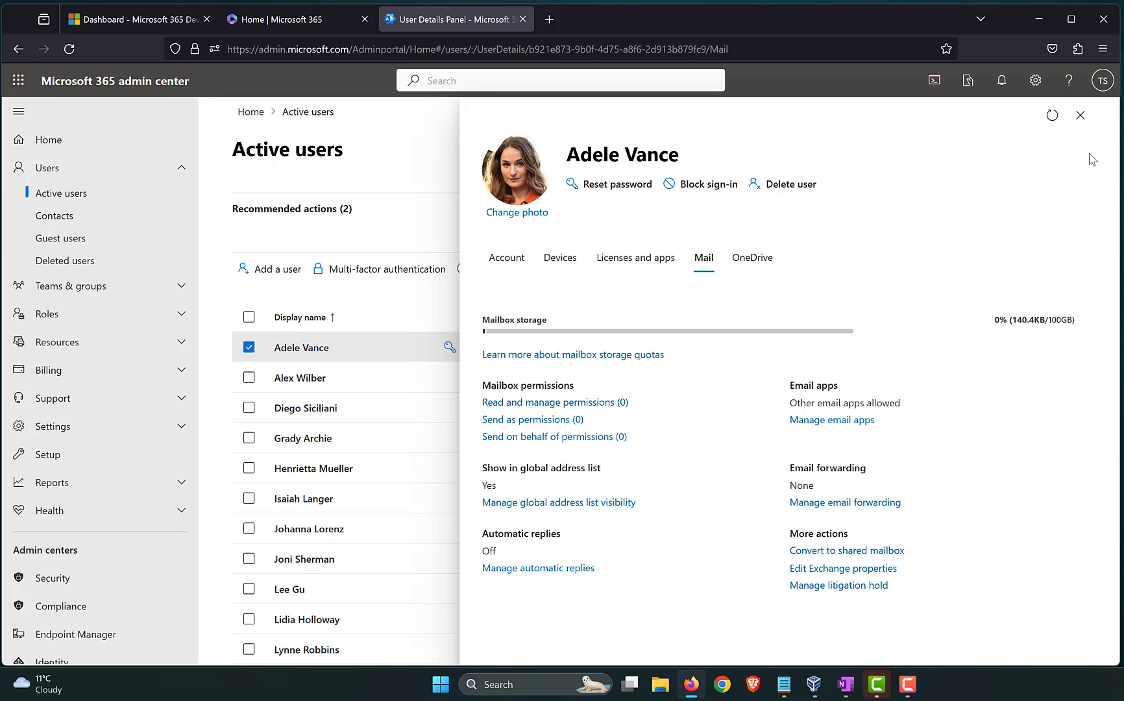
left_click(1080, 115)
- Dismiss the new-menu tip and scroll through the 17 mailboxes in Exchange admin center
scroll(93, 434, "down", 3)
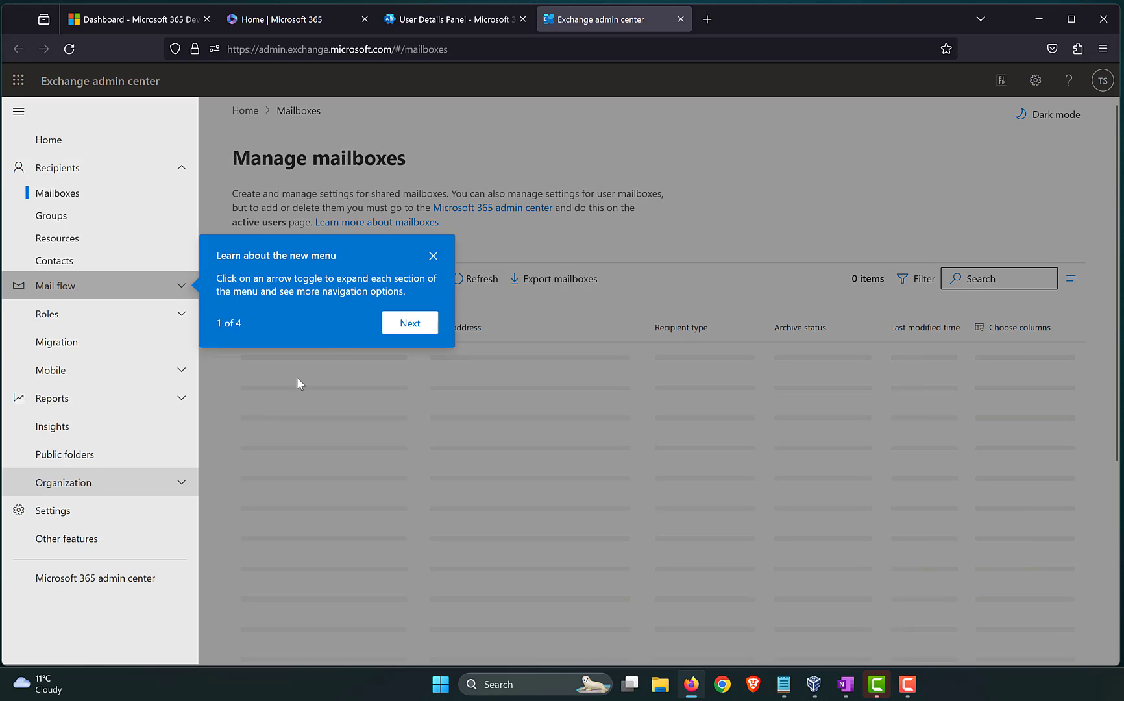
left_click(433, 255)
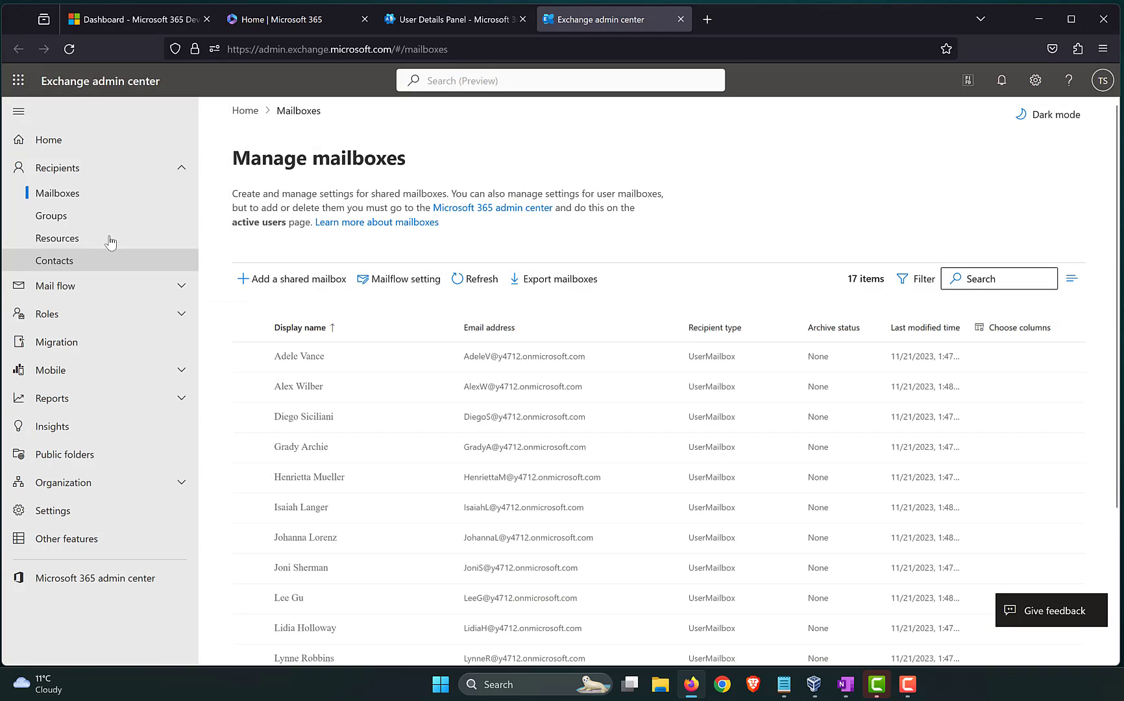
scroll(533, 350, "down", 3)
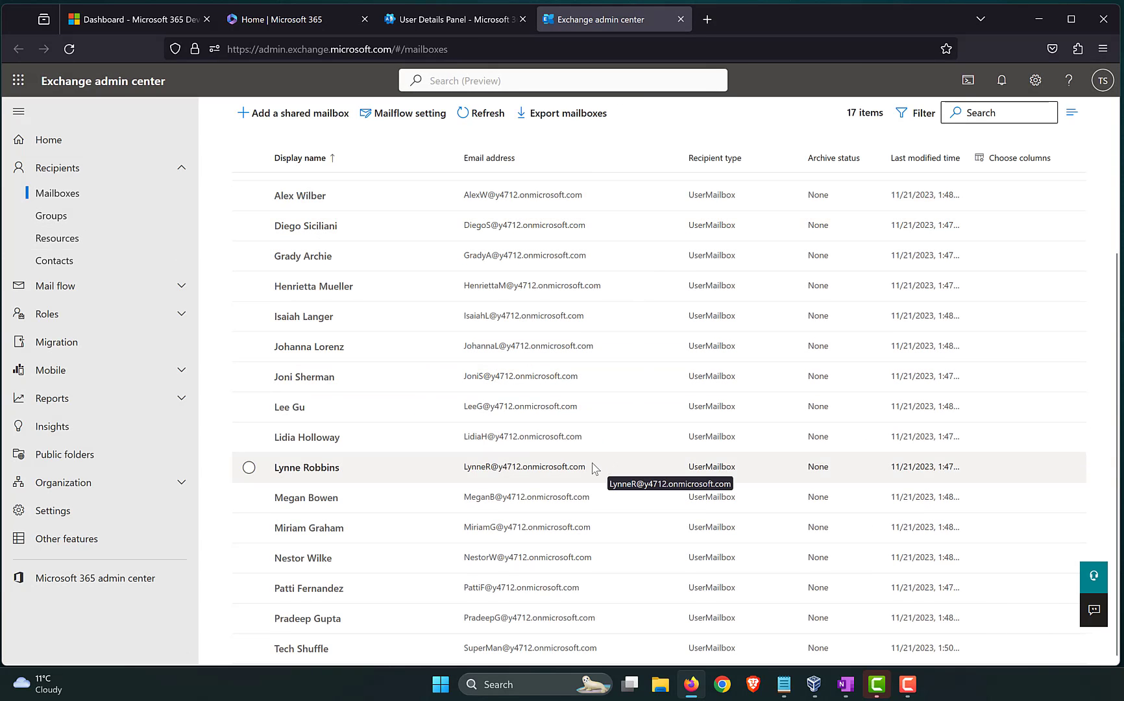
- Open the Groups list and view, then close, the Mark 8 Project Team details
left_click(121, 222)
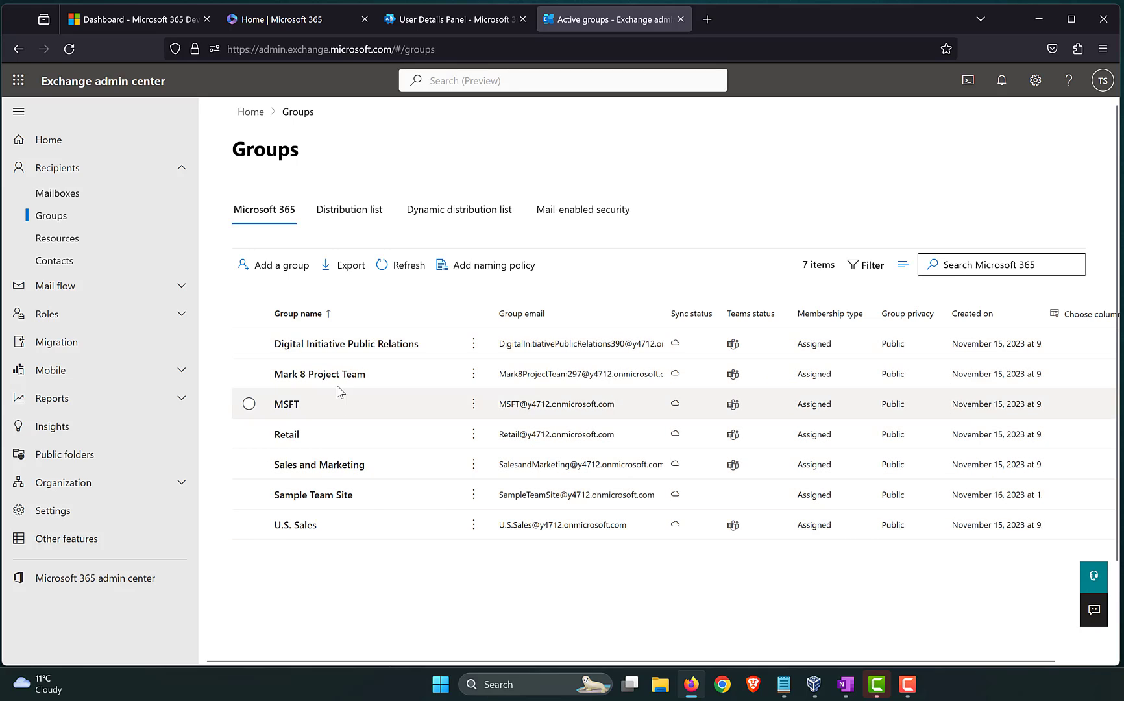
left_click(349, 377)
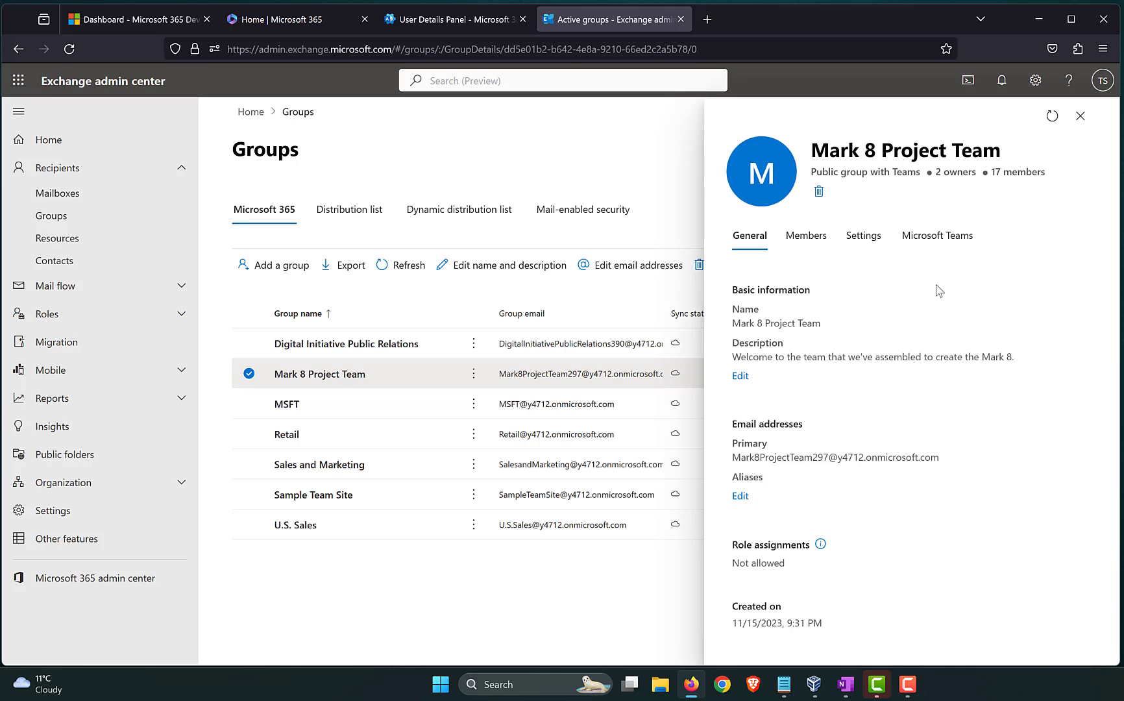
left_click(1080, 116)
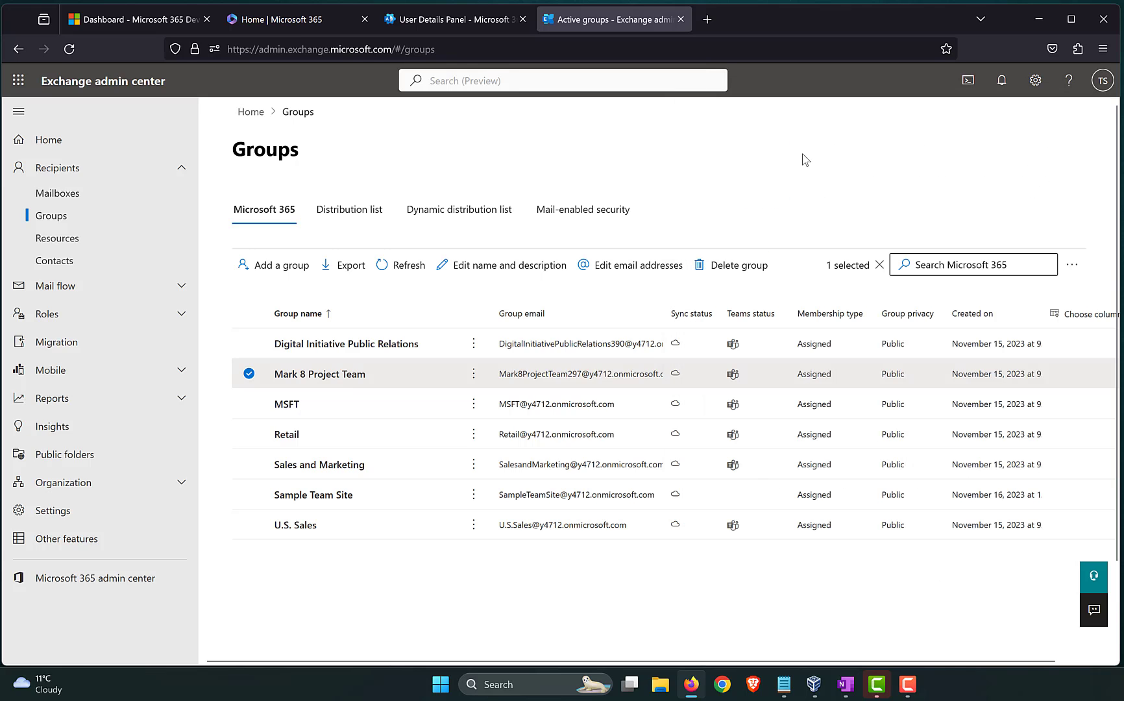
- Back on Active users, start a new user: first name Tech, last name Shuffle, username TechShuffle
left_click(467, 18)
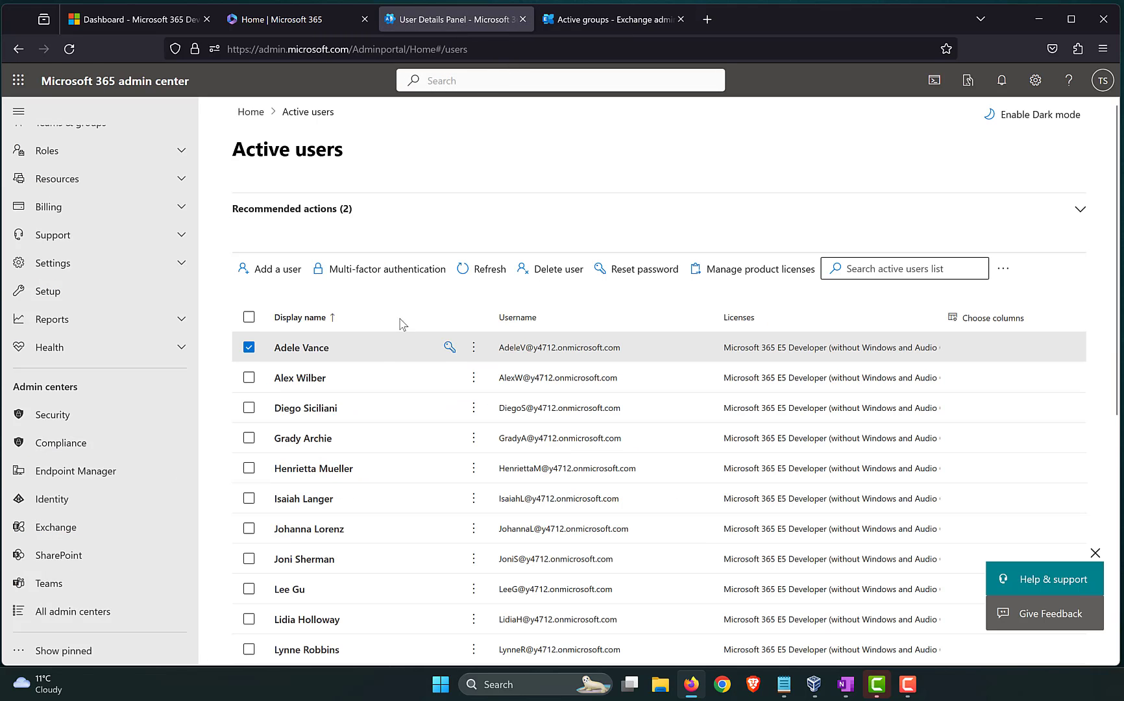
left_click(248, 347)
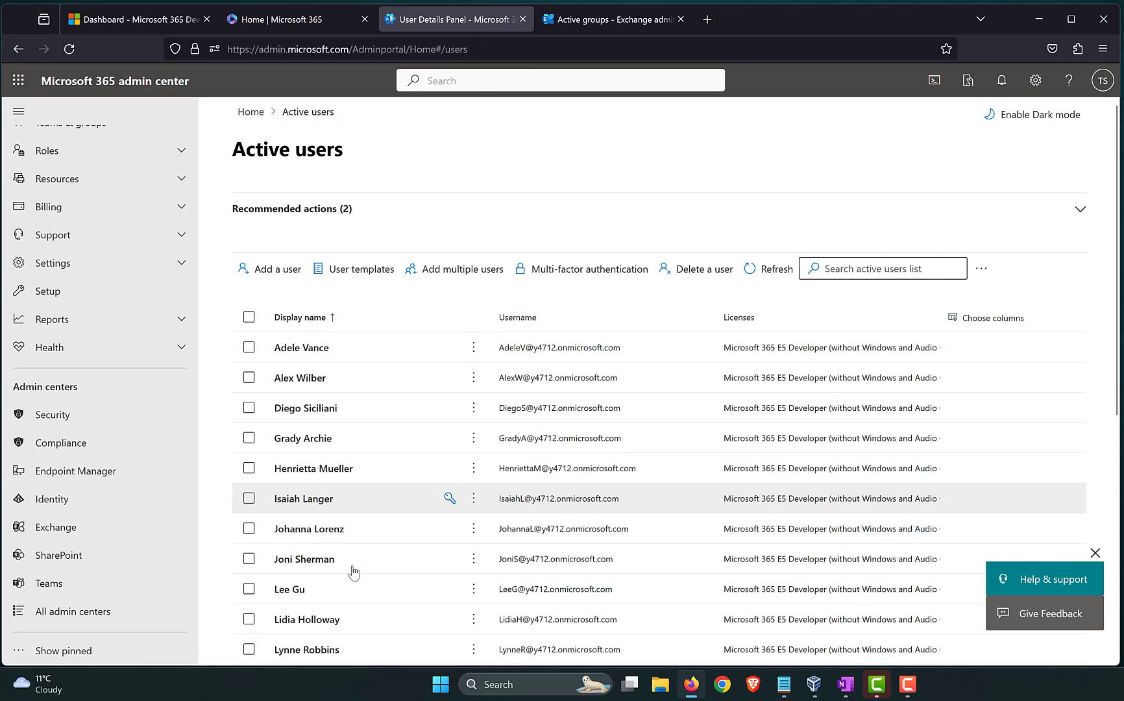
left_click(281, 272)
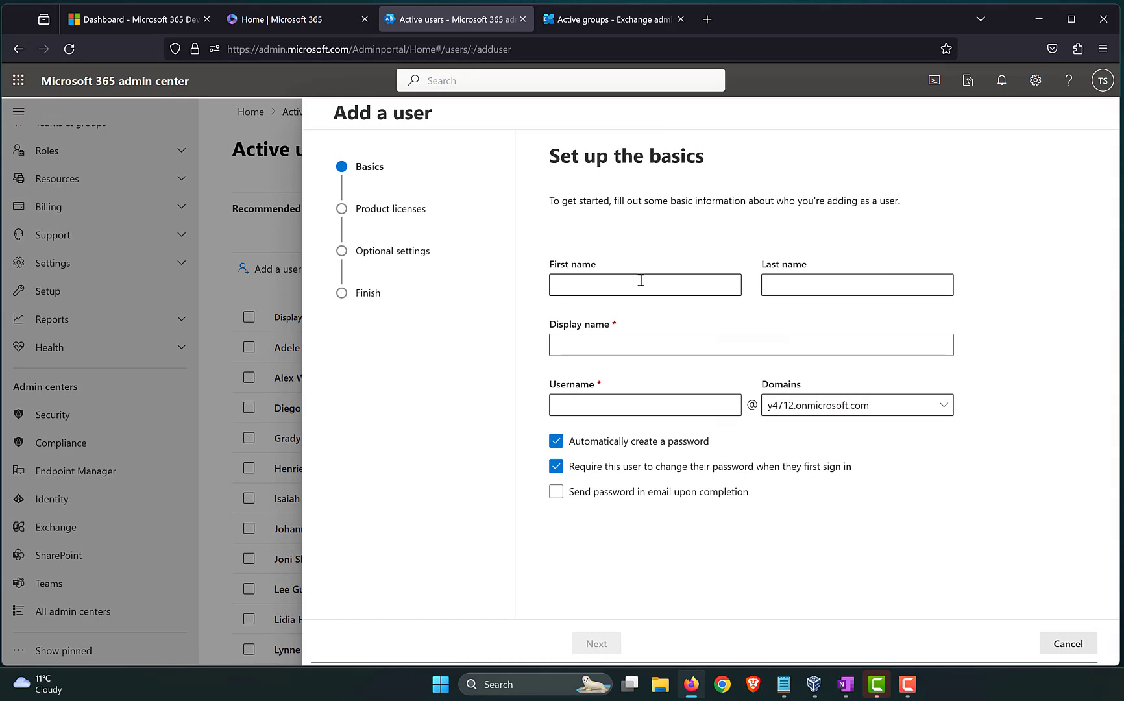
left_click(641, 280)
type("Tech")
key("Tab")
type("Shuff")
key("Tab")
key("Tab")
type("Tech")
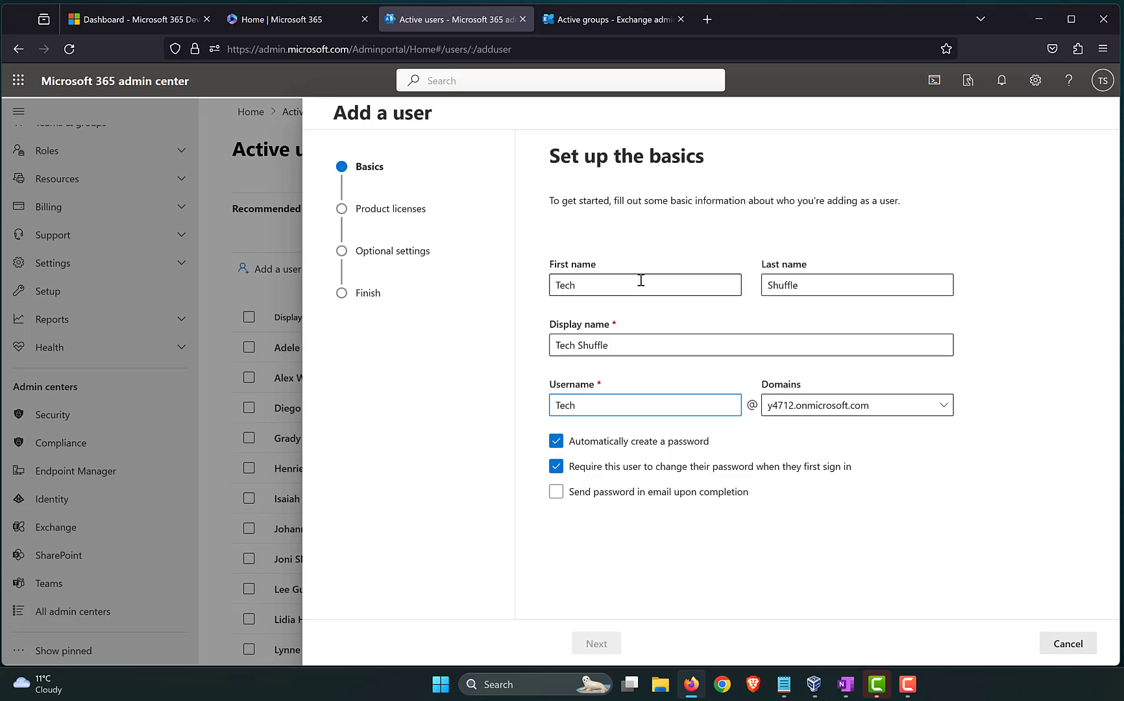
type("Shuff")
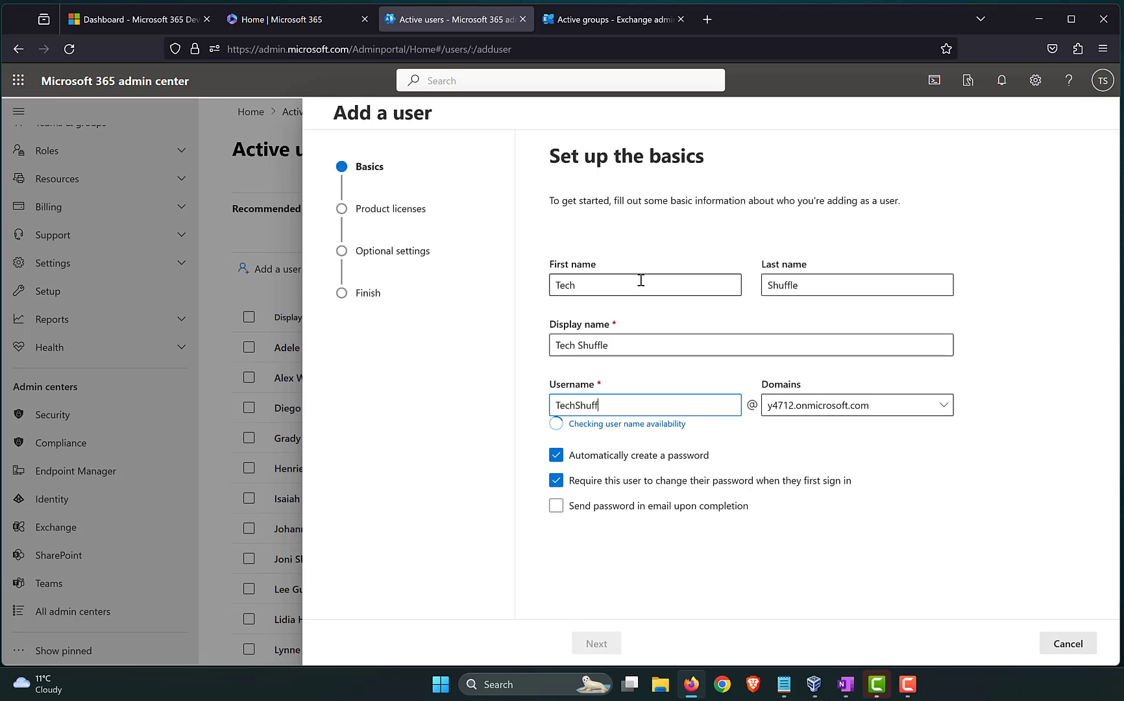
type("le")
- Keep the default domain and auto-generated password, drop the forced password change, and email the password
left_click(878, 408)
left_click(879, 409)
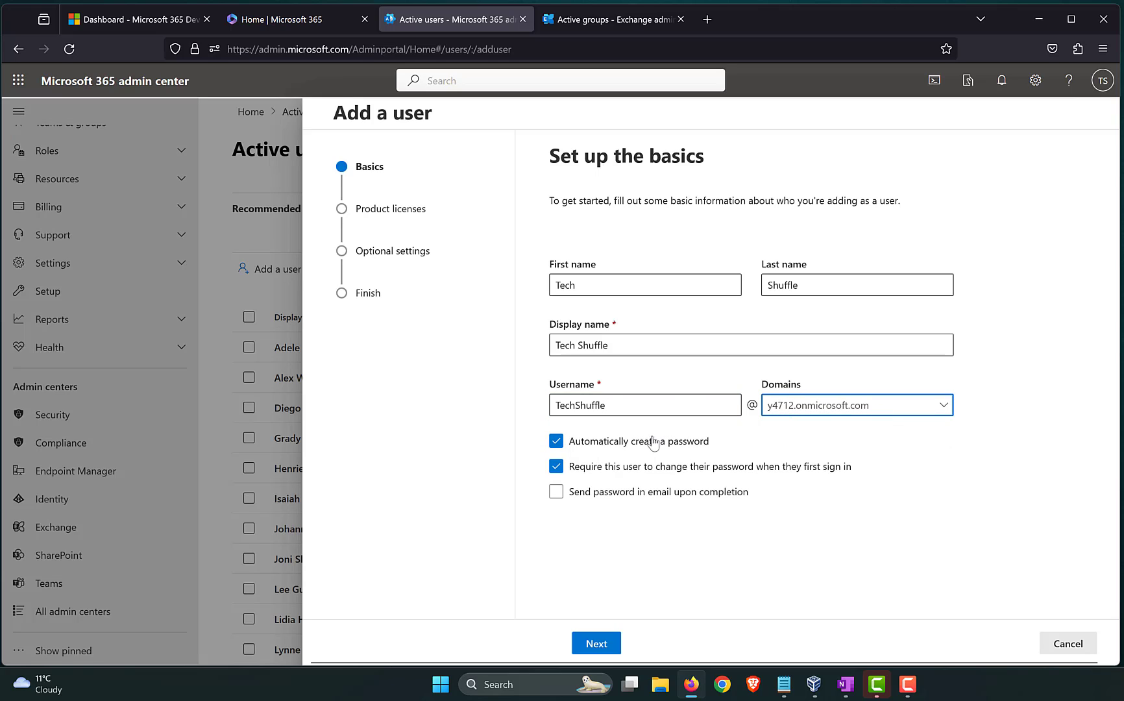
left_click(555, 446)
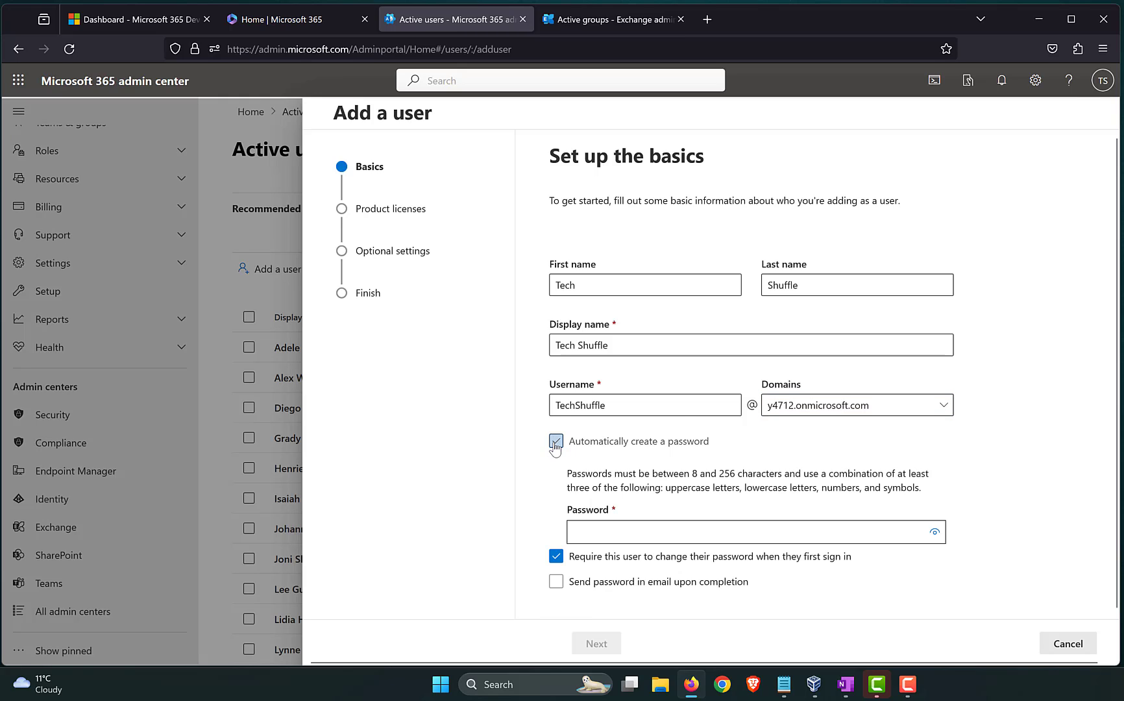
left_click(556, 457)
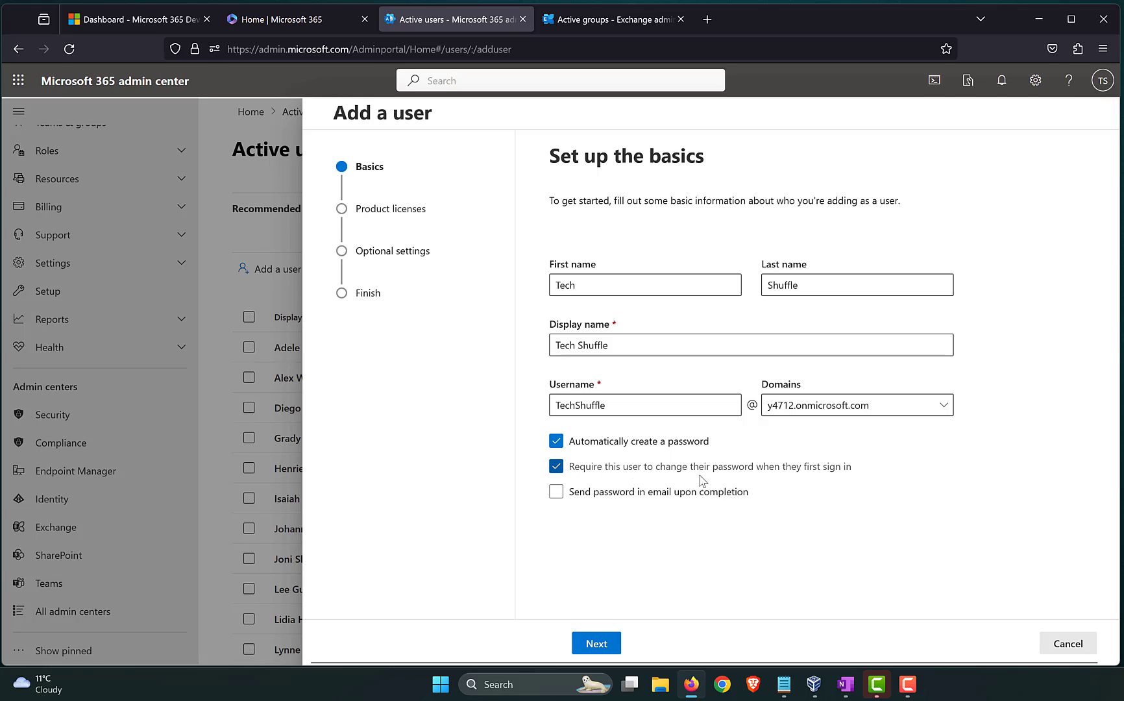
left_click(556, 466)
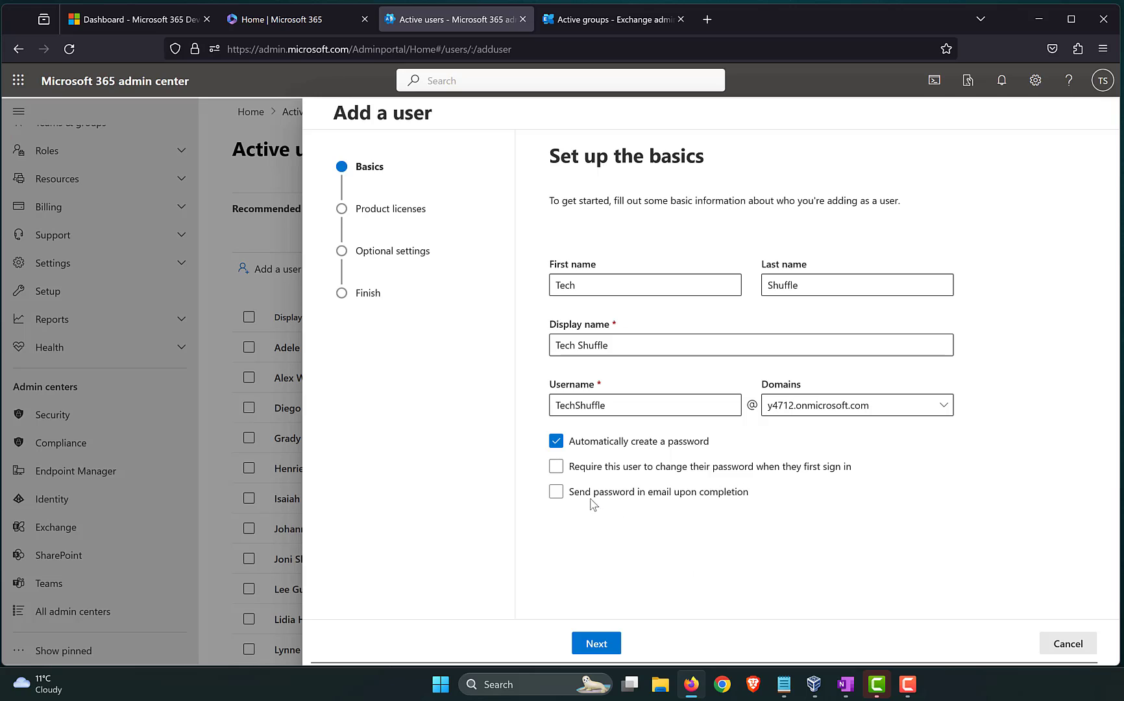
left_click(557, 494)
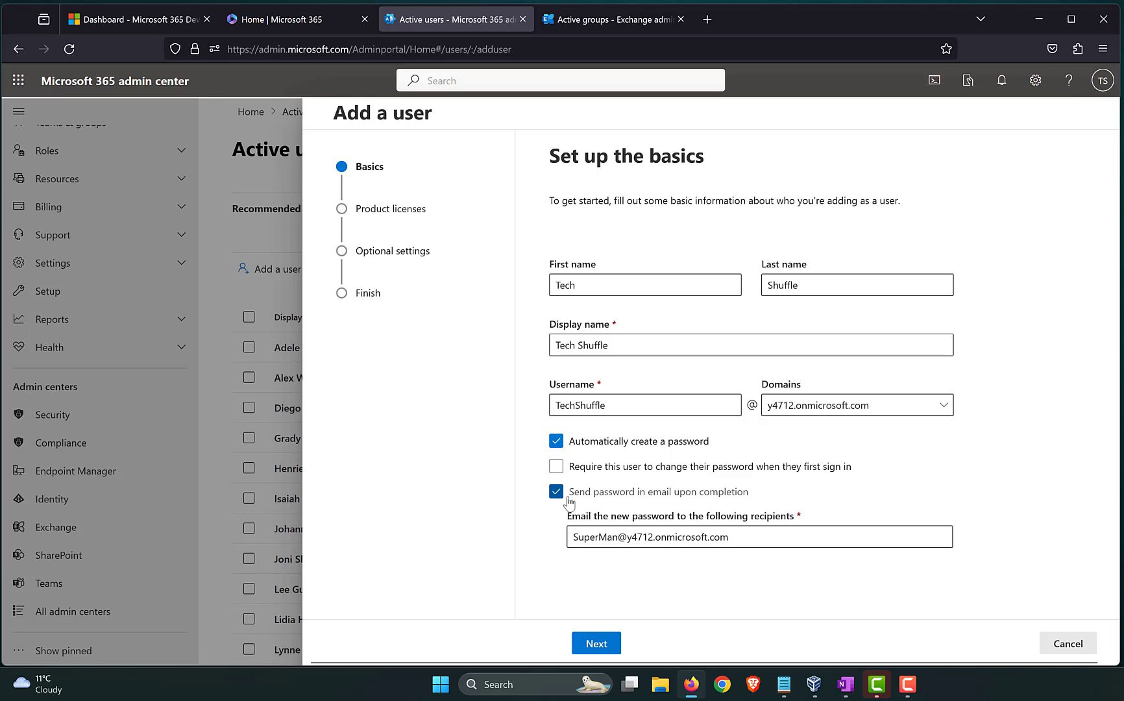
left_click(743, 537)
- Stop emailing the password, keep location United States and assign the Microsoft 365 E5 Developer licence
left_click(556, 491)
left_click(596, 642)
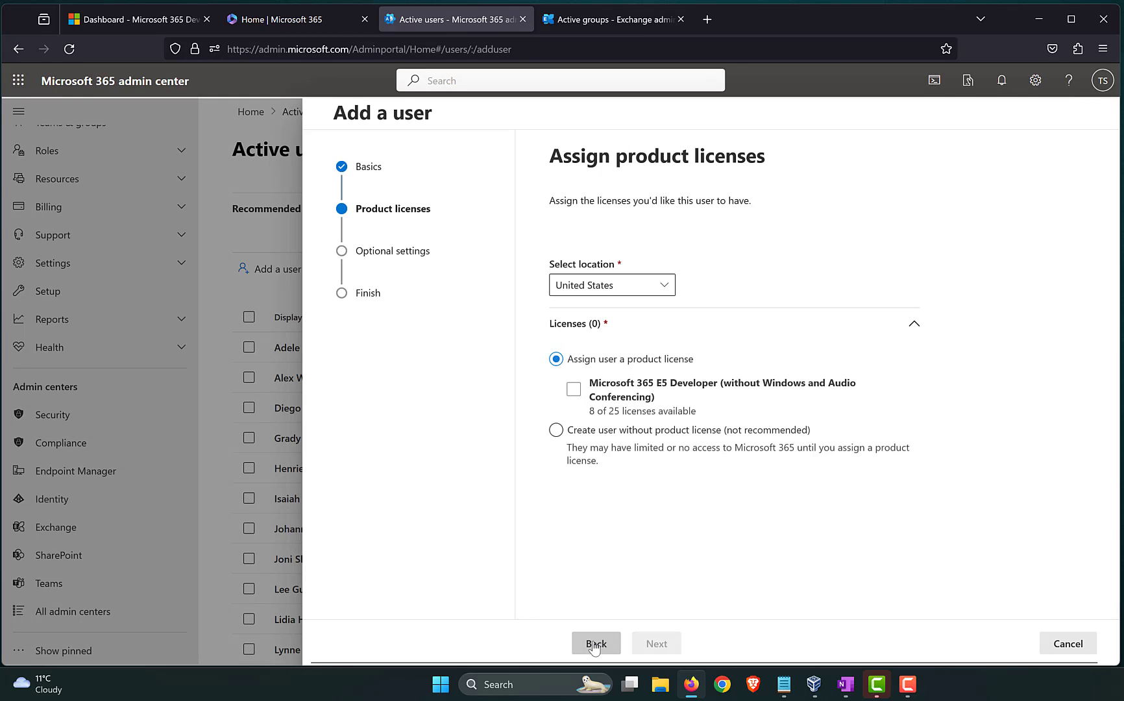
left_click(630, 286)
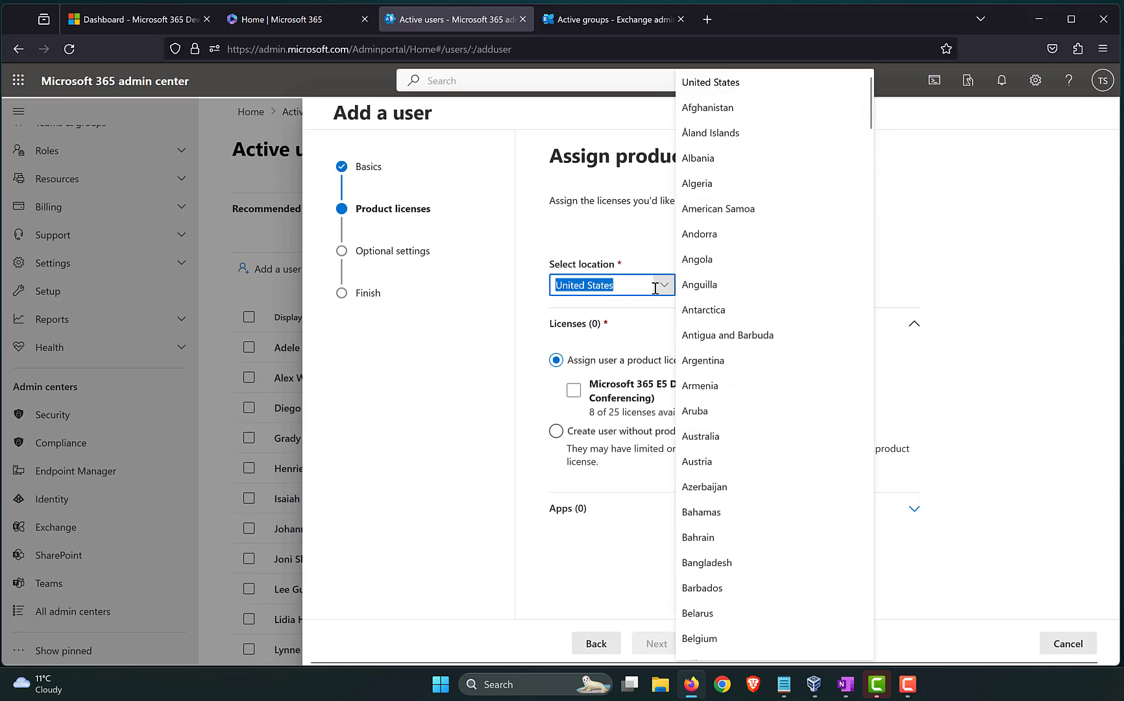
left_click(740, 83)
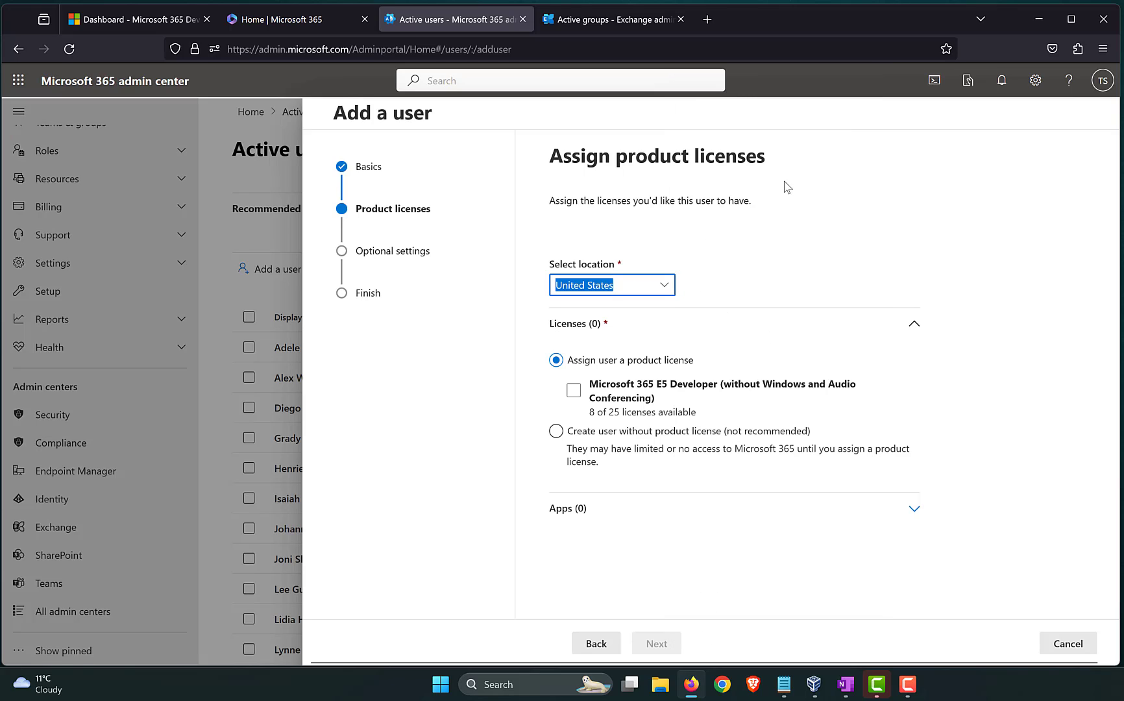
left_click(655, 390)
left_click(556, 432)
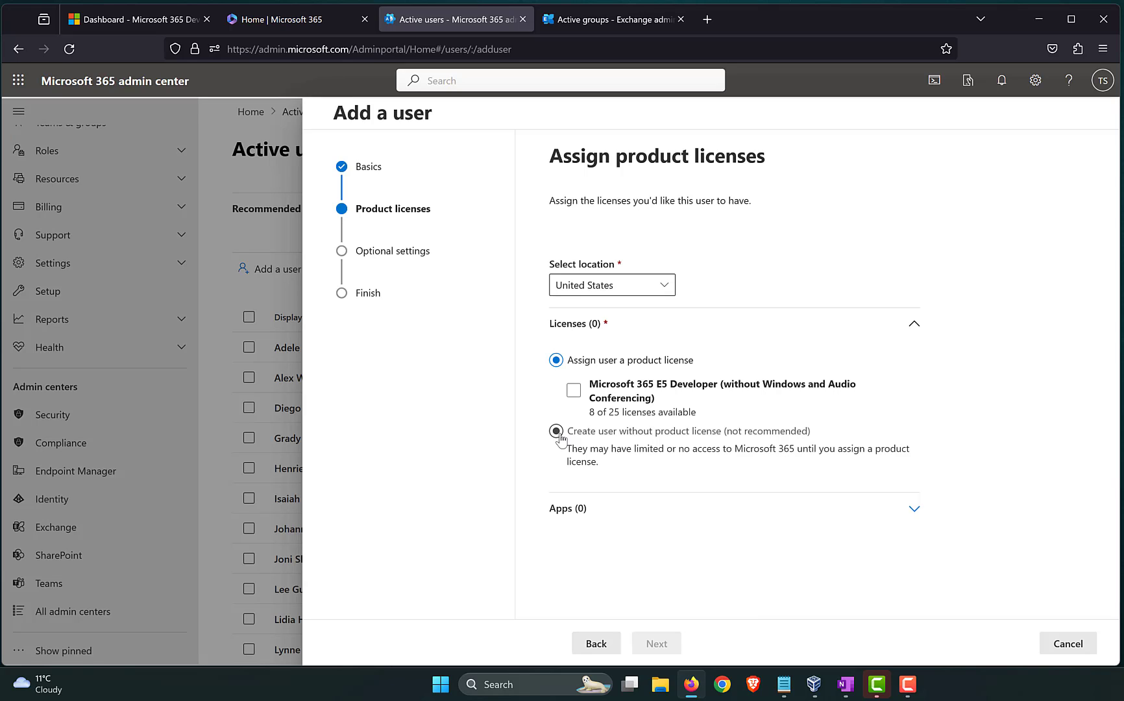
left_click(556, 431)
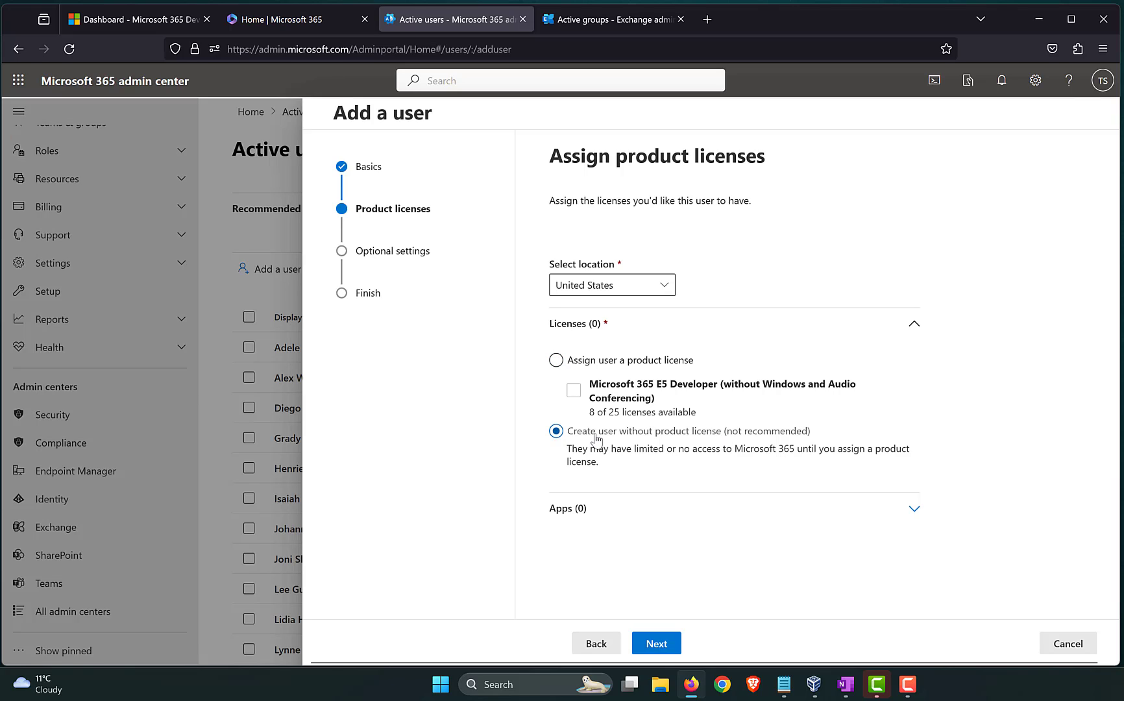
left_click(558, 361)
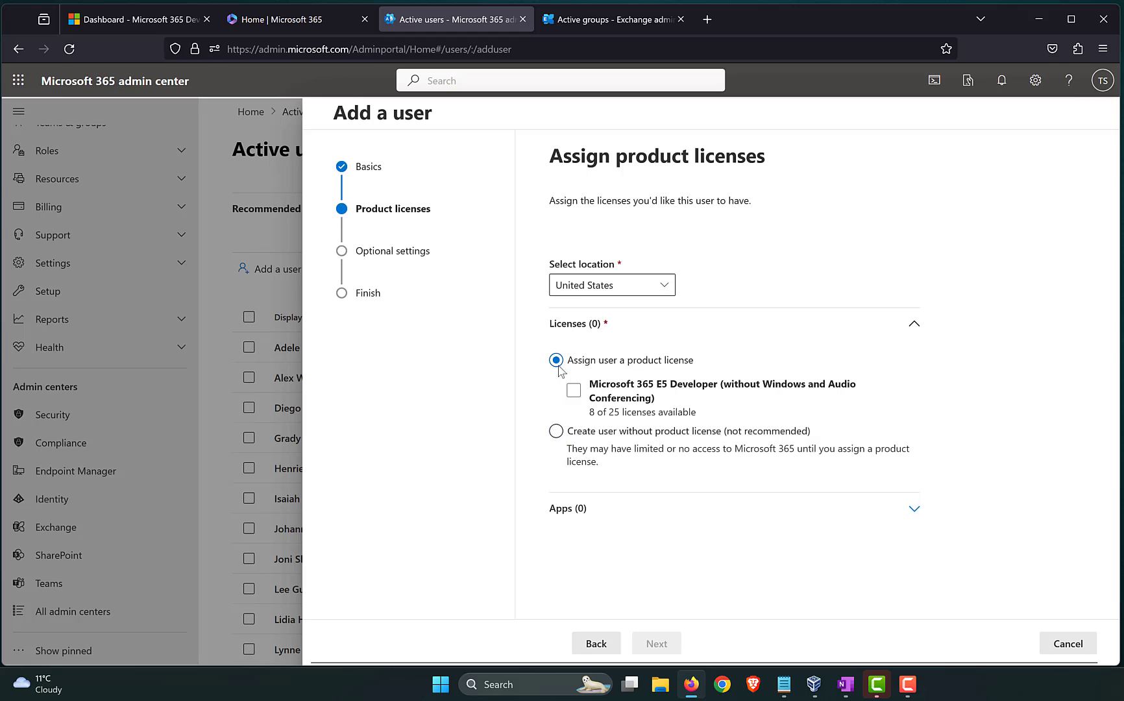
left_click(575, 391)
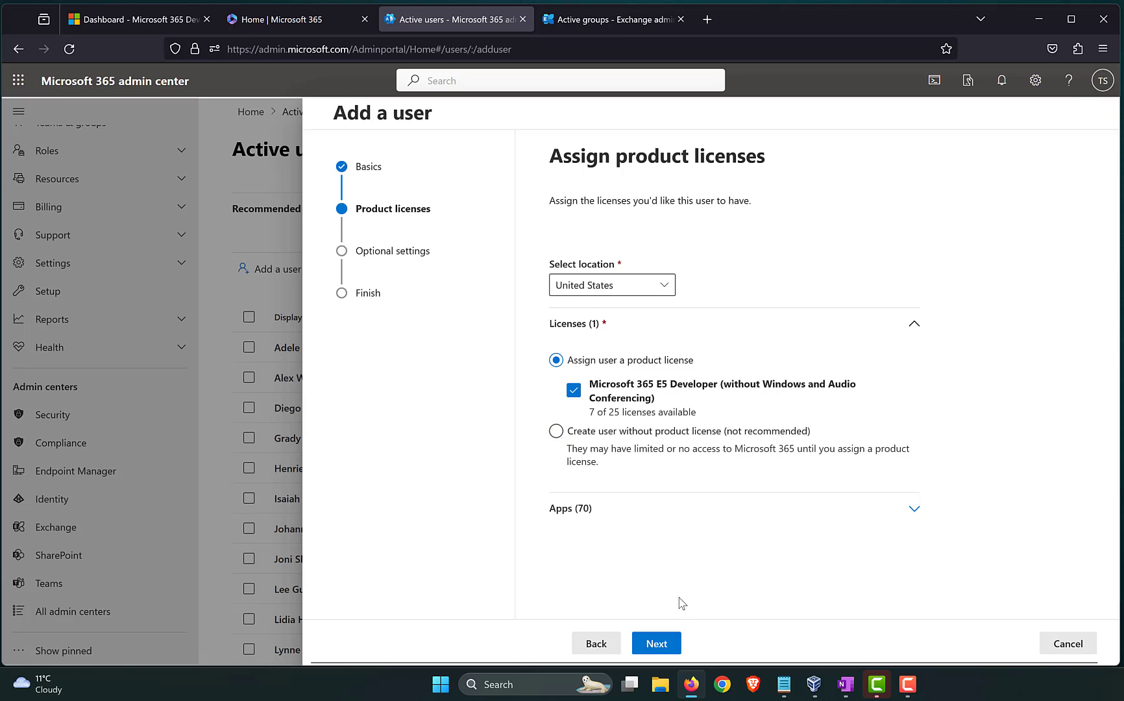
- Leave the role as User (no admin center access) and expand the profile info fields
left_click(666, 643)
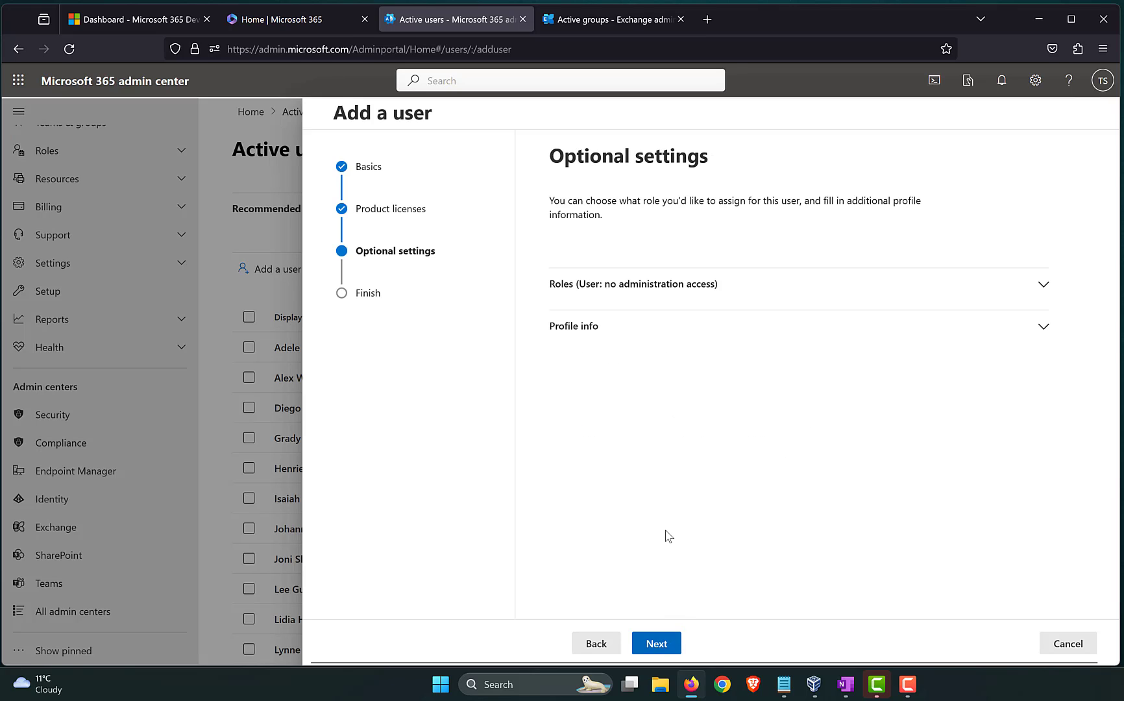
left_click(1042, 283)
scroll(766, 384, "down", 3)
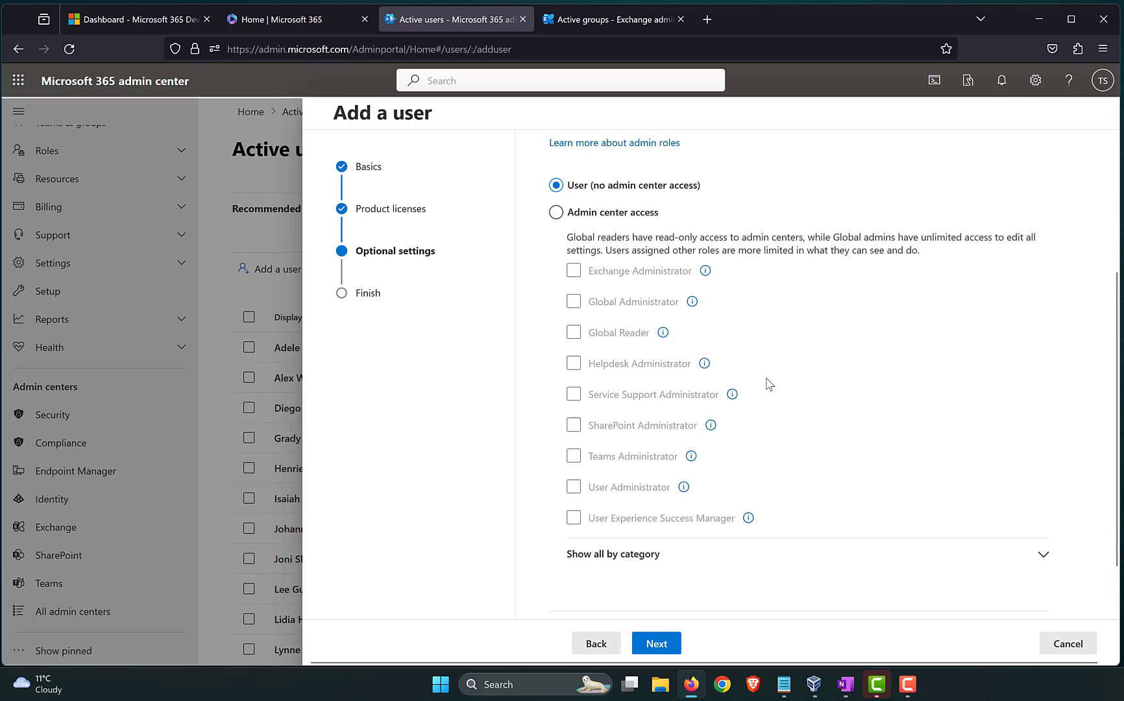
left_click(556, 183)
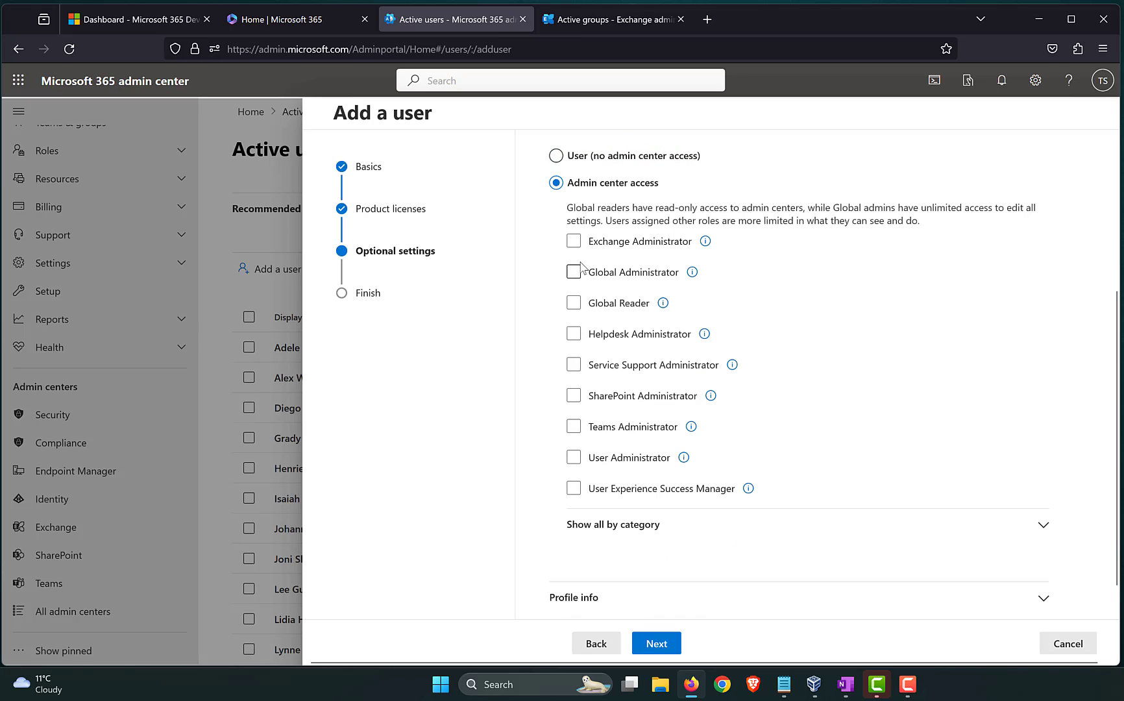
left_click(573, 273)
left_click(564, 161)
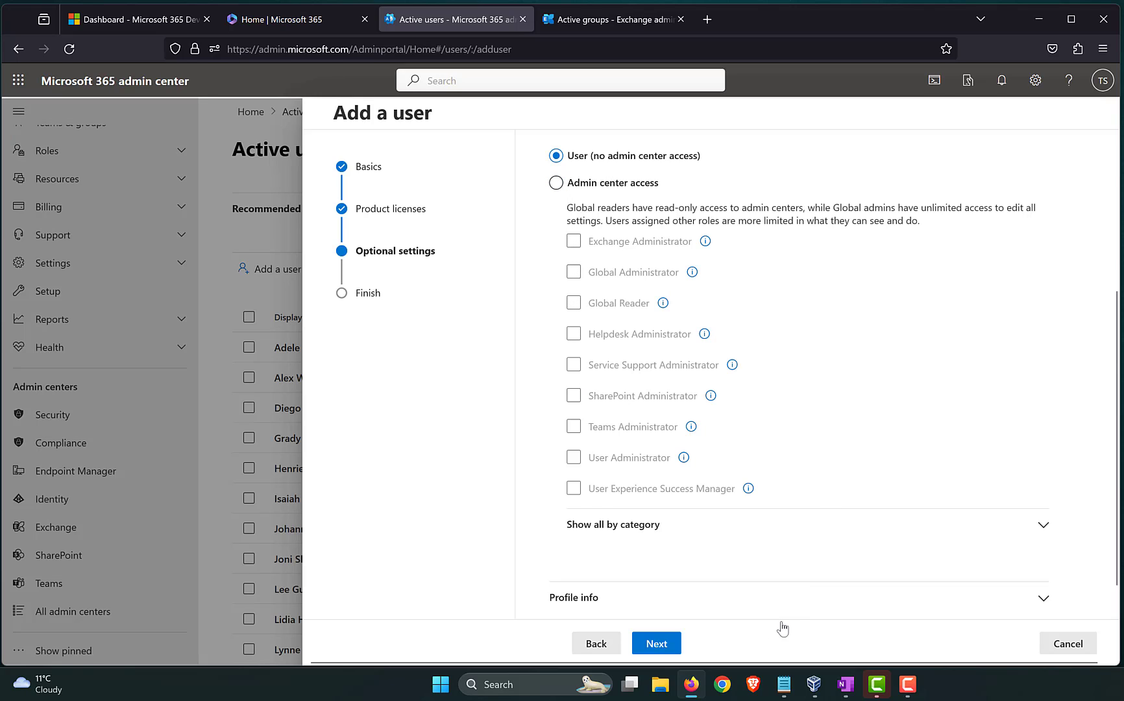
left_click(1041, 597)
scroll(1019, 333, "down", 5)
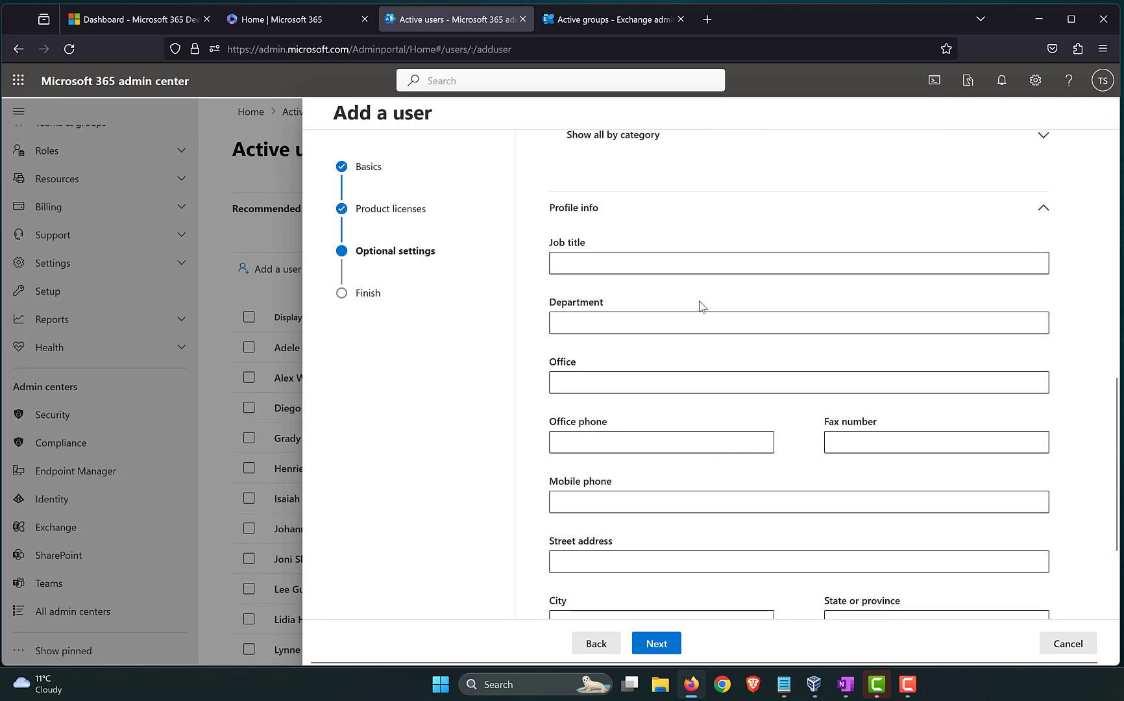
scroll(733, 399, "down", 3)
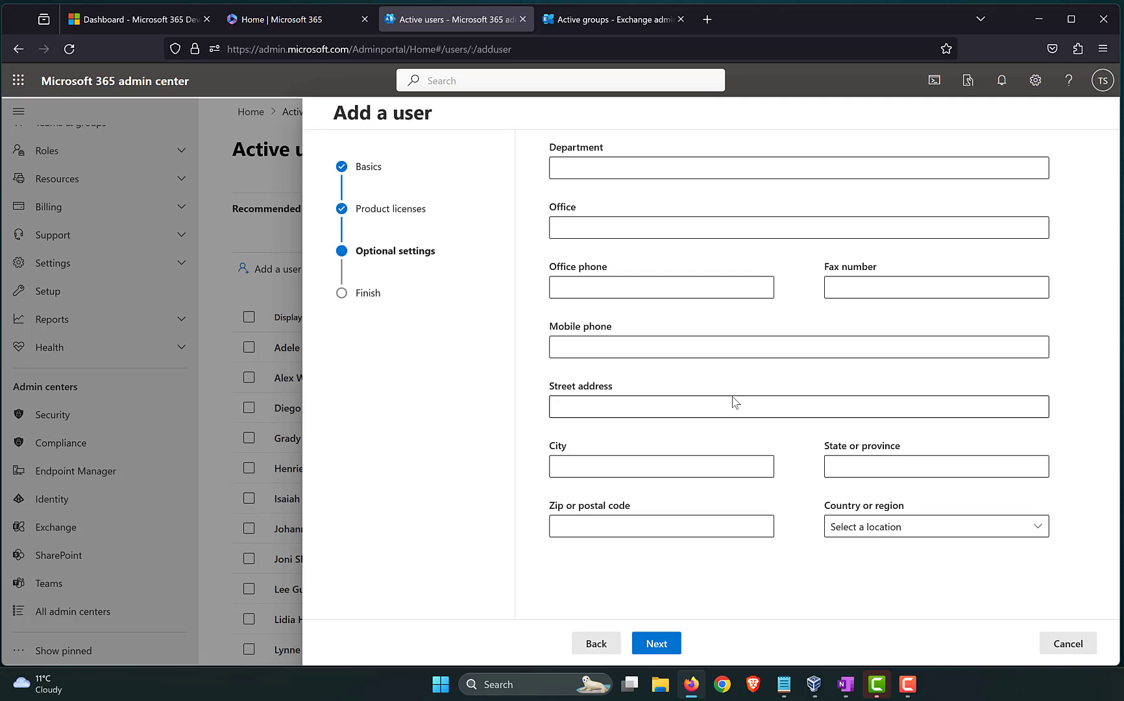
- Review and finish adding user Tech Shuffle, then close the confirmation to return to Active users
left_click(666, 642)
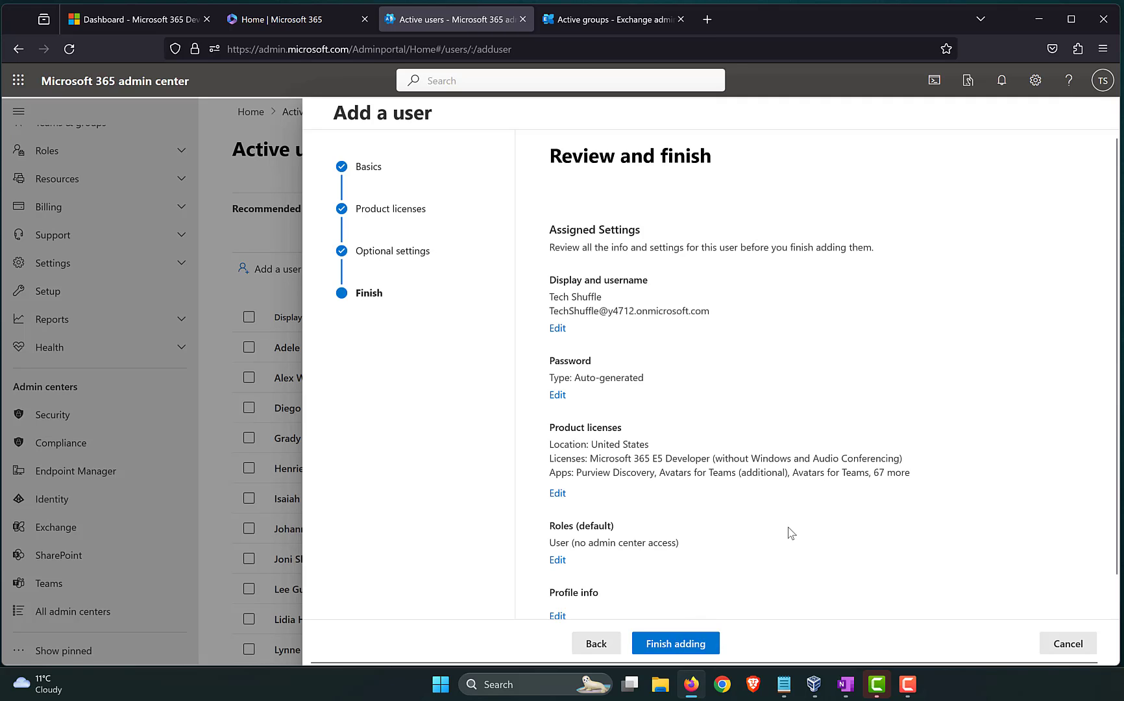
scroll(865, 527, "down", 1)
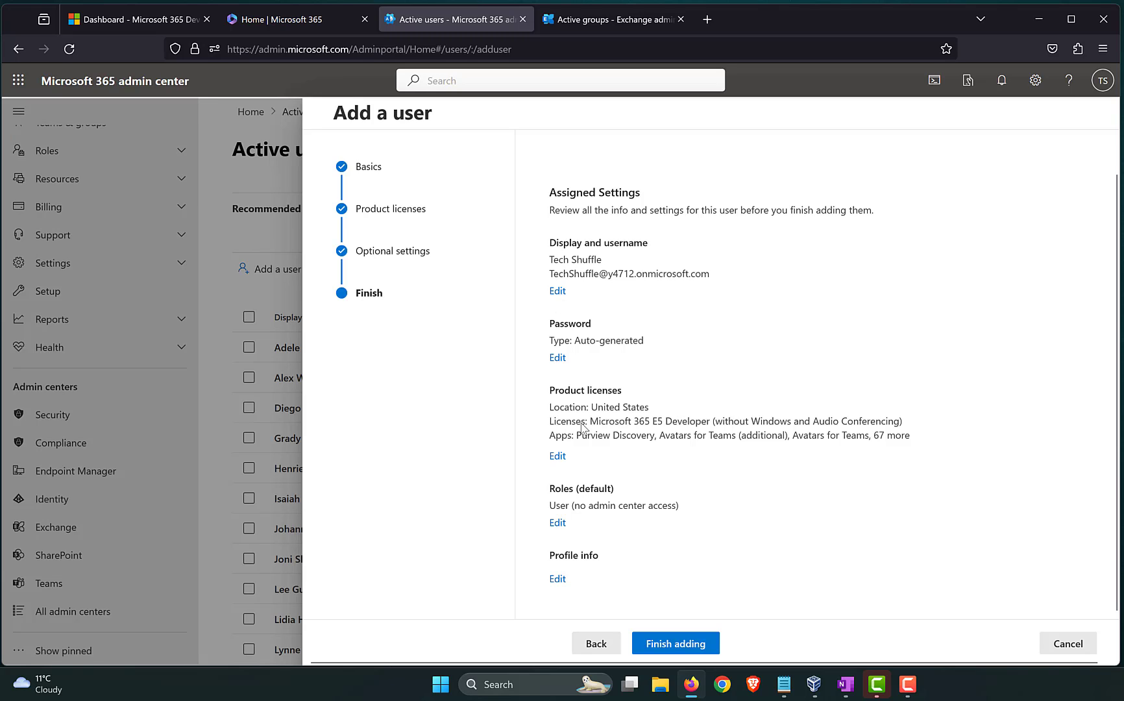
left_click(681, 643)
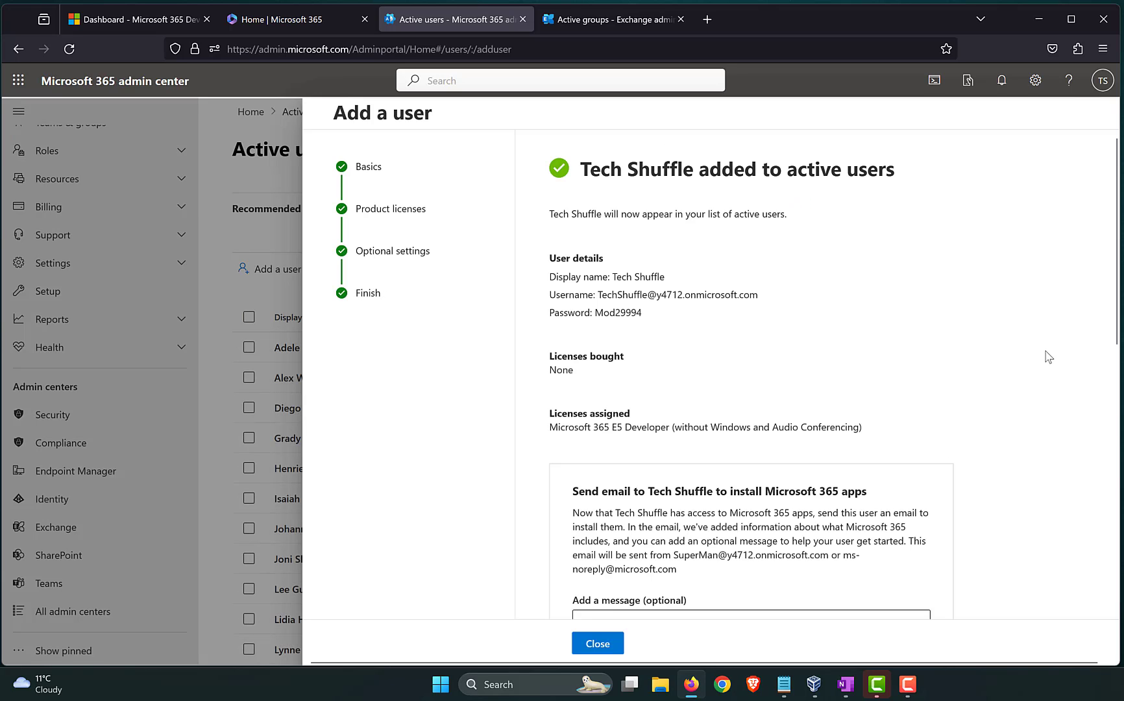
scroll(1046, 355, "down", 10)
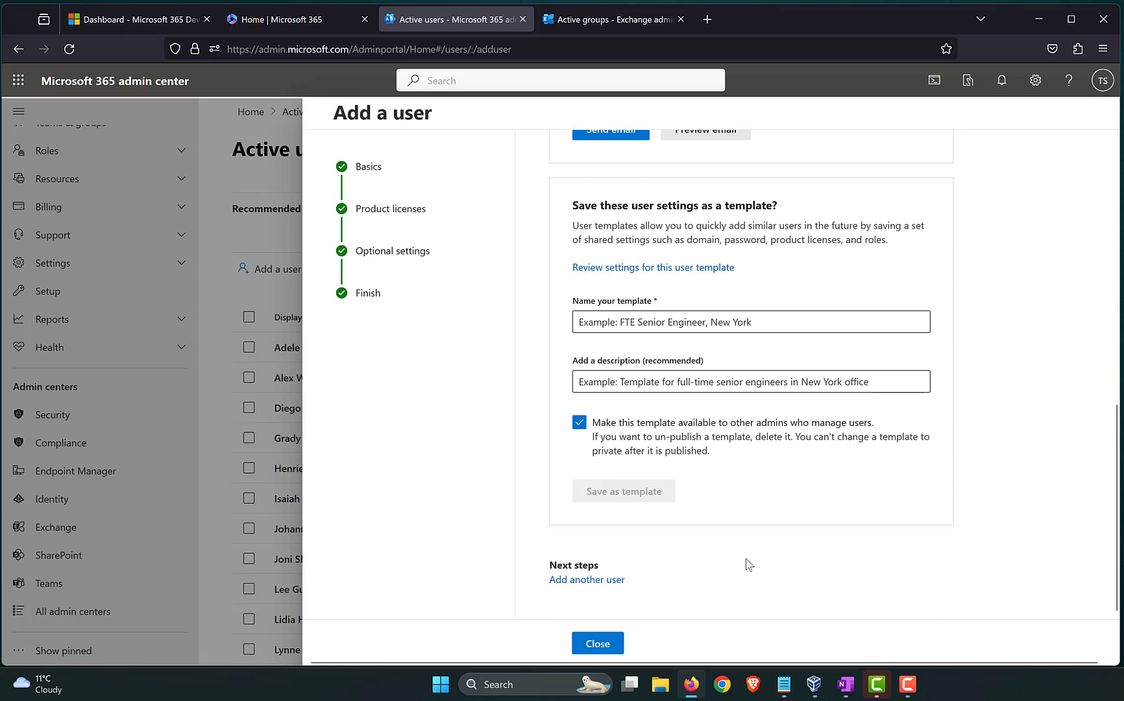
left_click(603, 644)
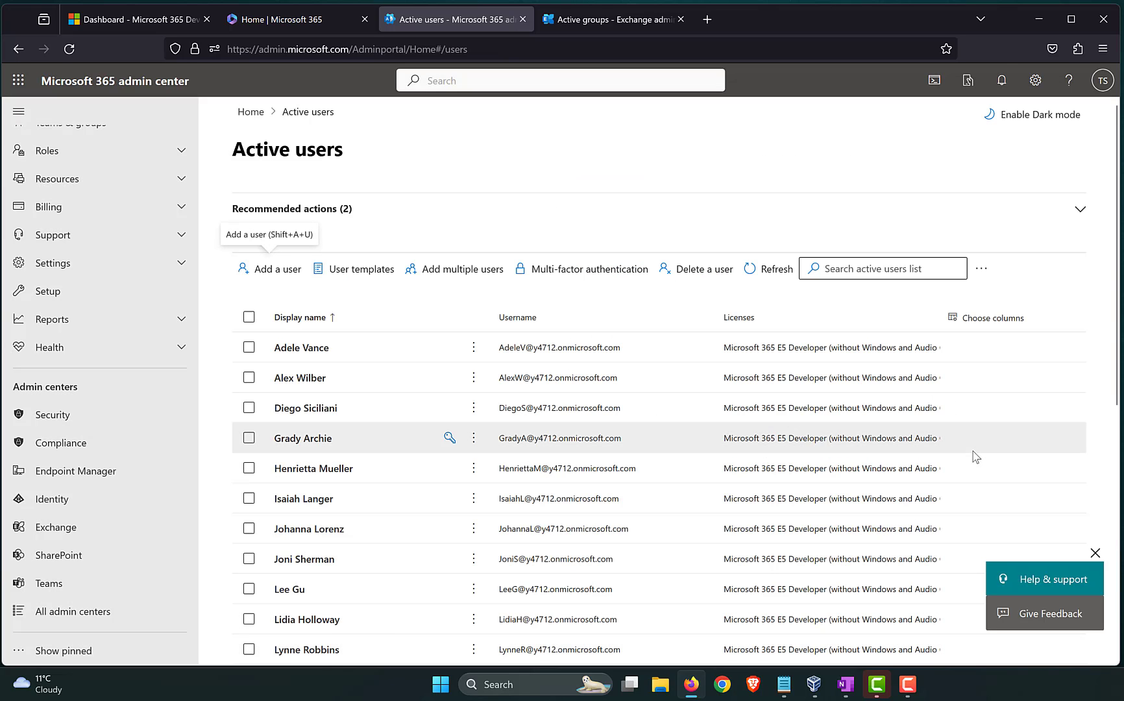